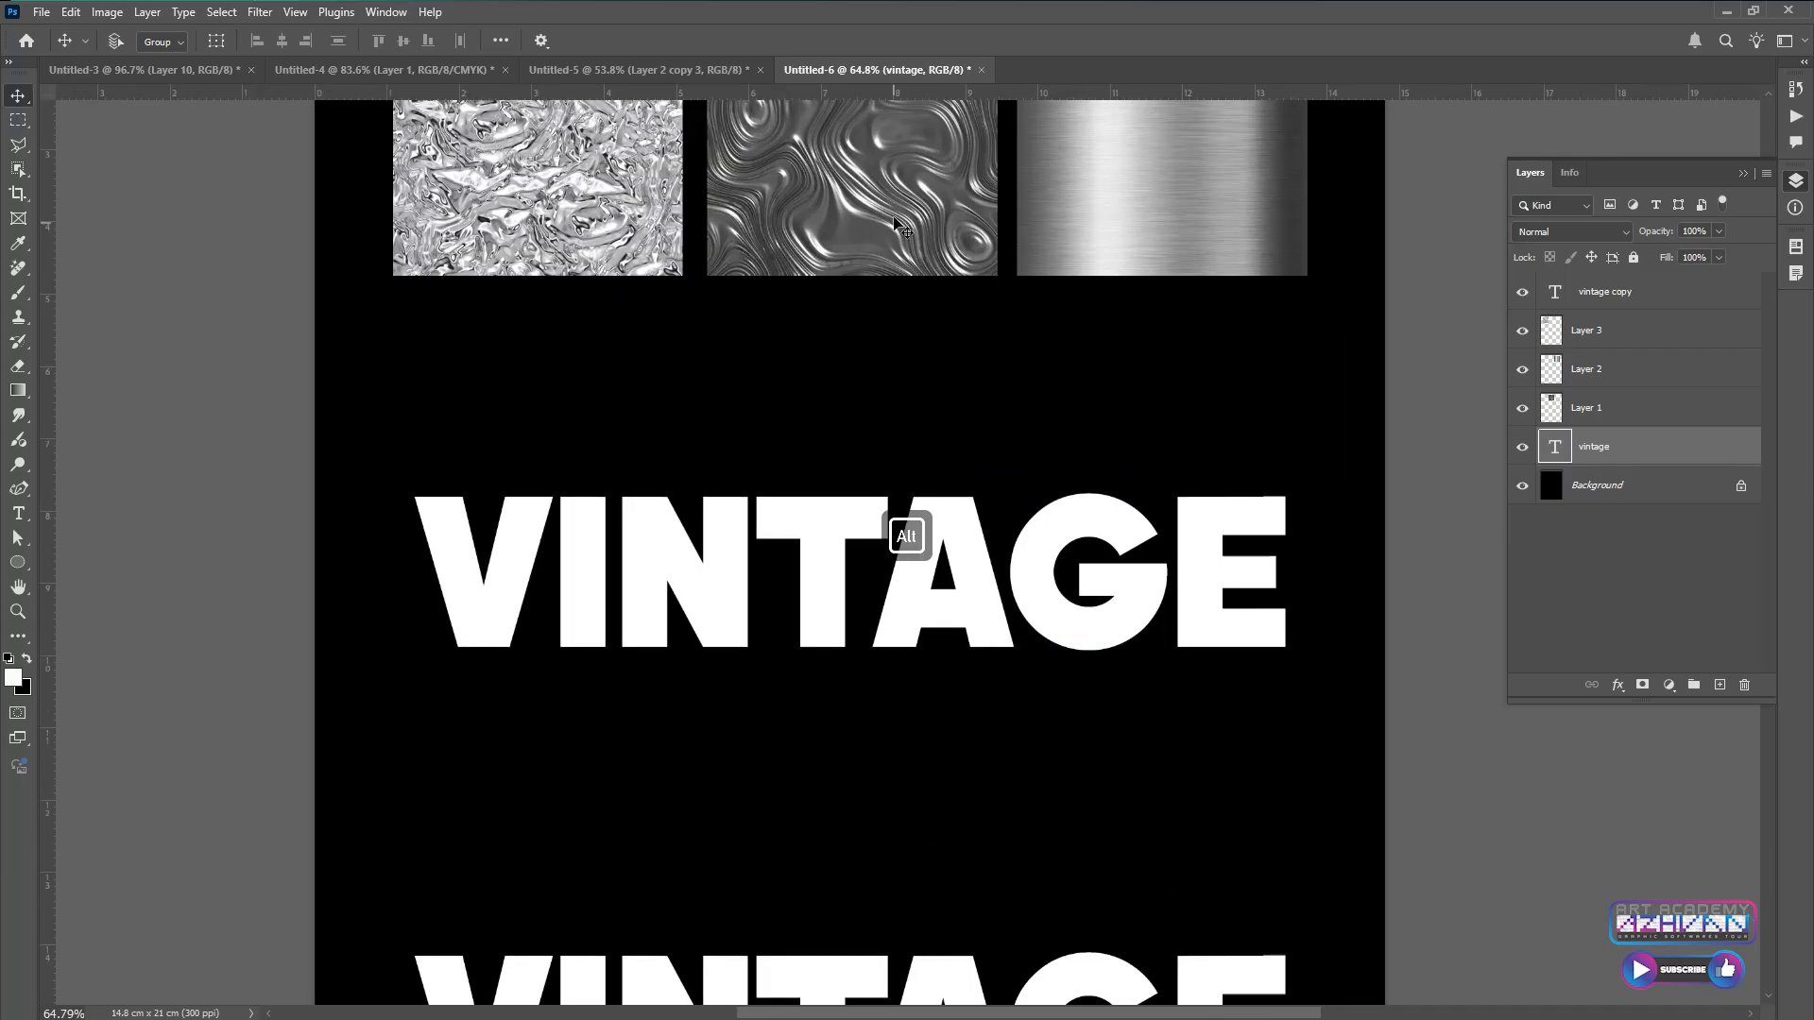
# Move the dark swirl texture over the V of the upper VINTAGE word and scale it to about 53% to match the letter height
pyautogui.rightClick(893, 210)
pyautogui.click(920, 221)
pyautogui.moveTo(923, 190); pyautogui.dragTo(615, 605)
pyautogui.hotkey('ctrl', 't')
pyautogui.moveTo(680, 396); pyautogui.dragTo(543, 521)
pyautogui.moveTo(499, 583); pyautogui.dragTo(511, 538)
pyautogui.scroll(5, 572, 669)
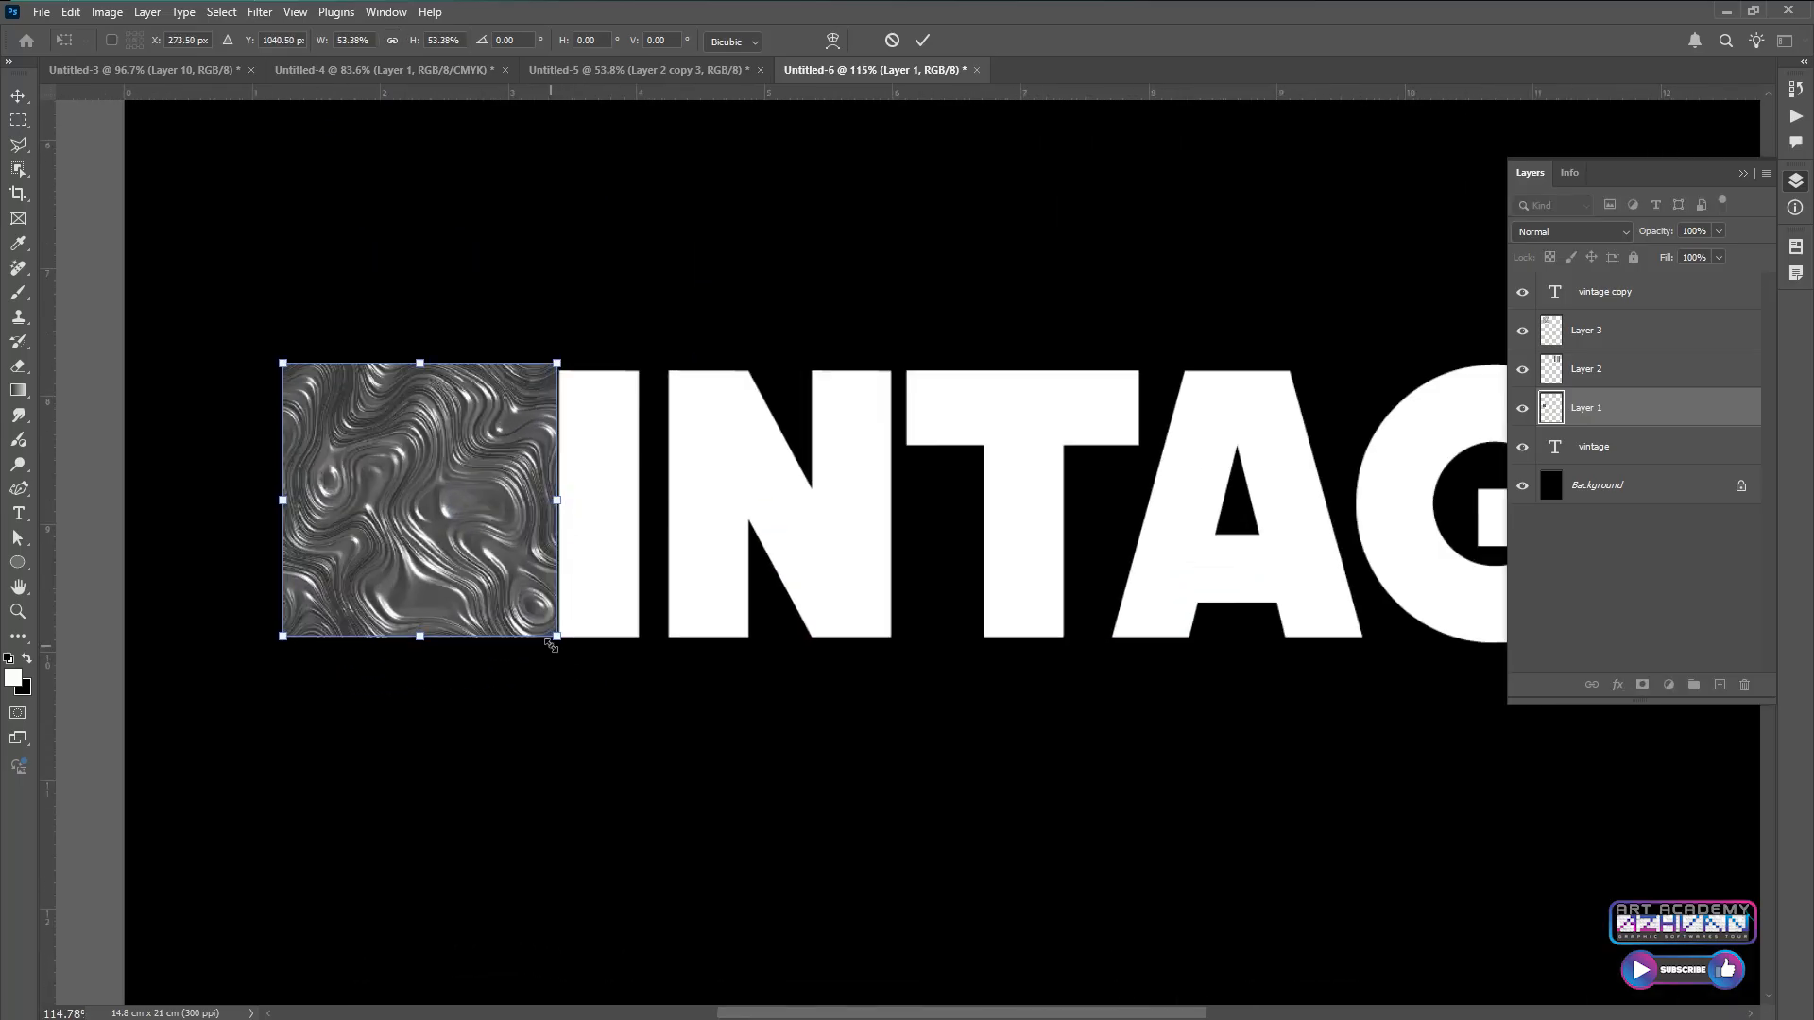
pyautogui.press('Return')
# Duplicate the swirl tile beside the original, flip the copy horizontally and nudge it until the gap between them closes
pyautogui.moveTo(364, 484); pyautogui.dragTo(863, 497)
pyautogui.hotkey('ctrl', 't')
pyautogui.rightClick(876, 470)
pyautogui.click(935, 844)
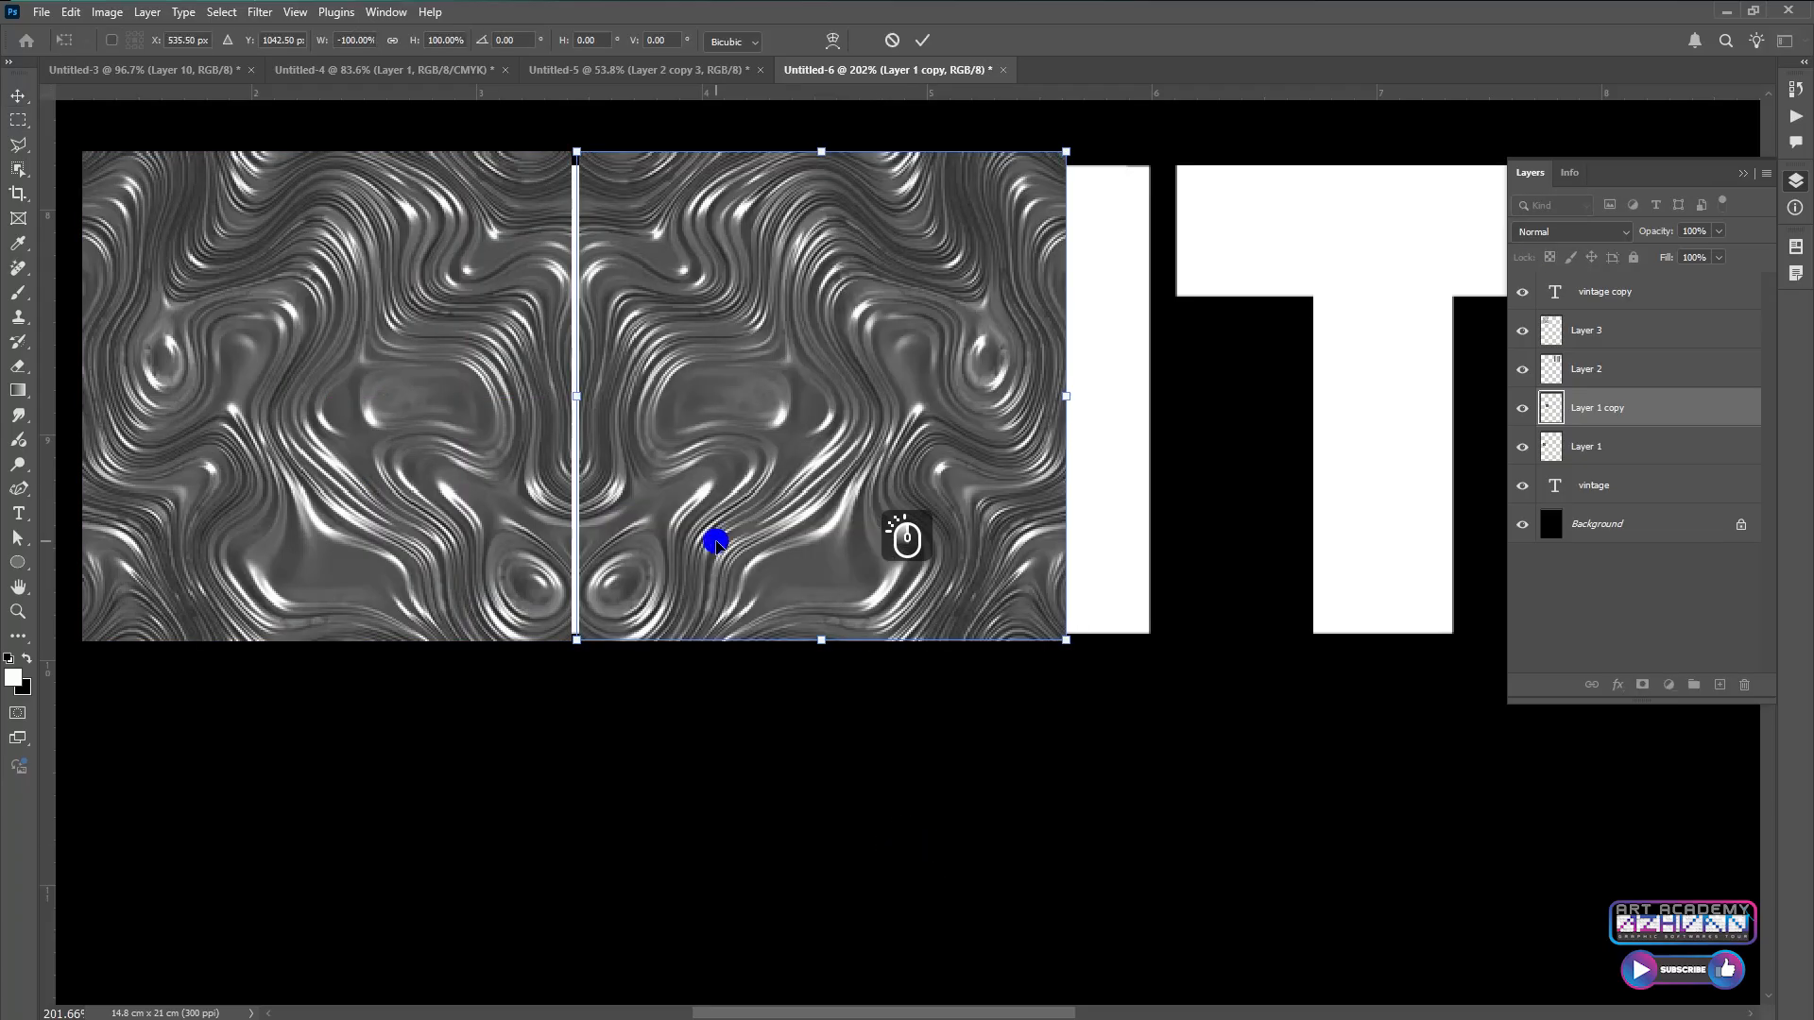
pyautogui.press('Return')
pyautogui.press('Left')
pyautogui.press('Left')
pyautogui.press('Left')
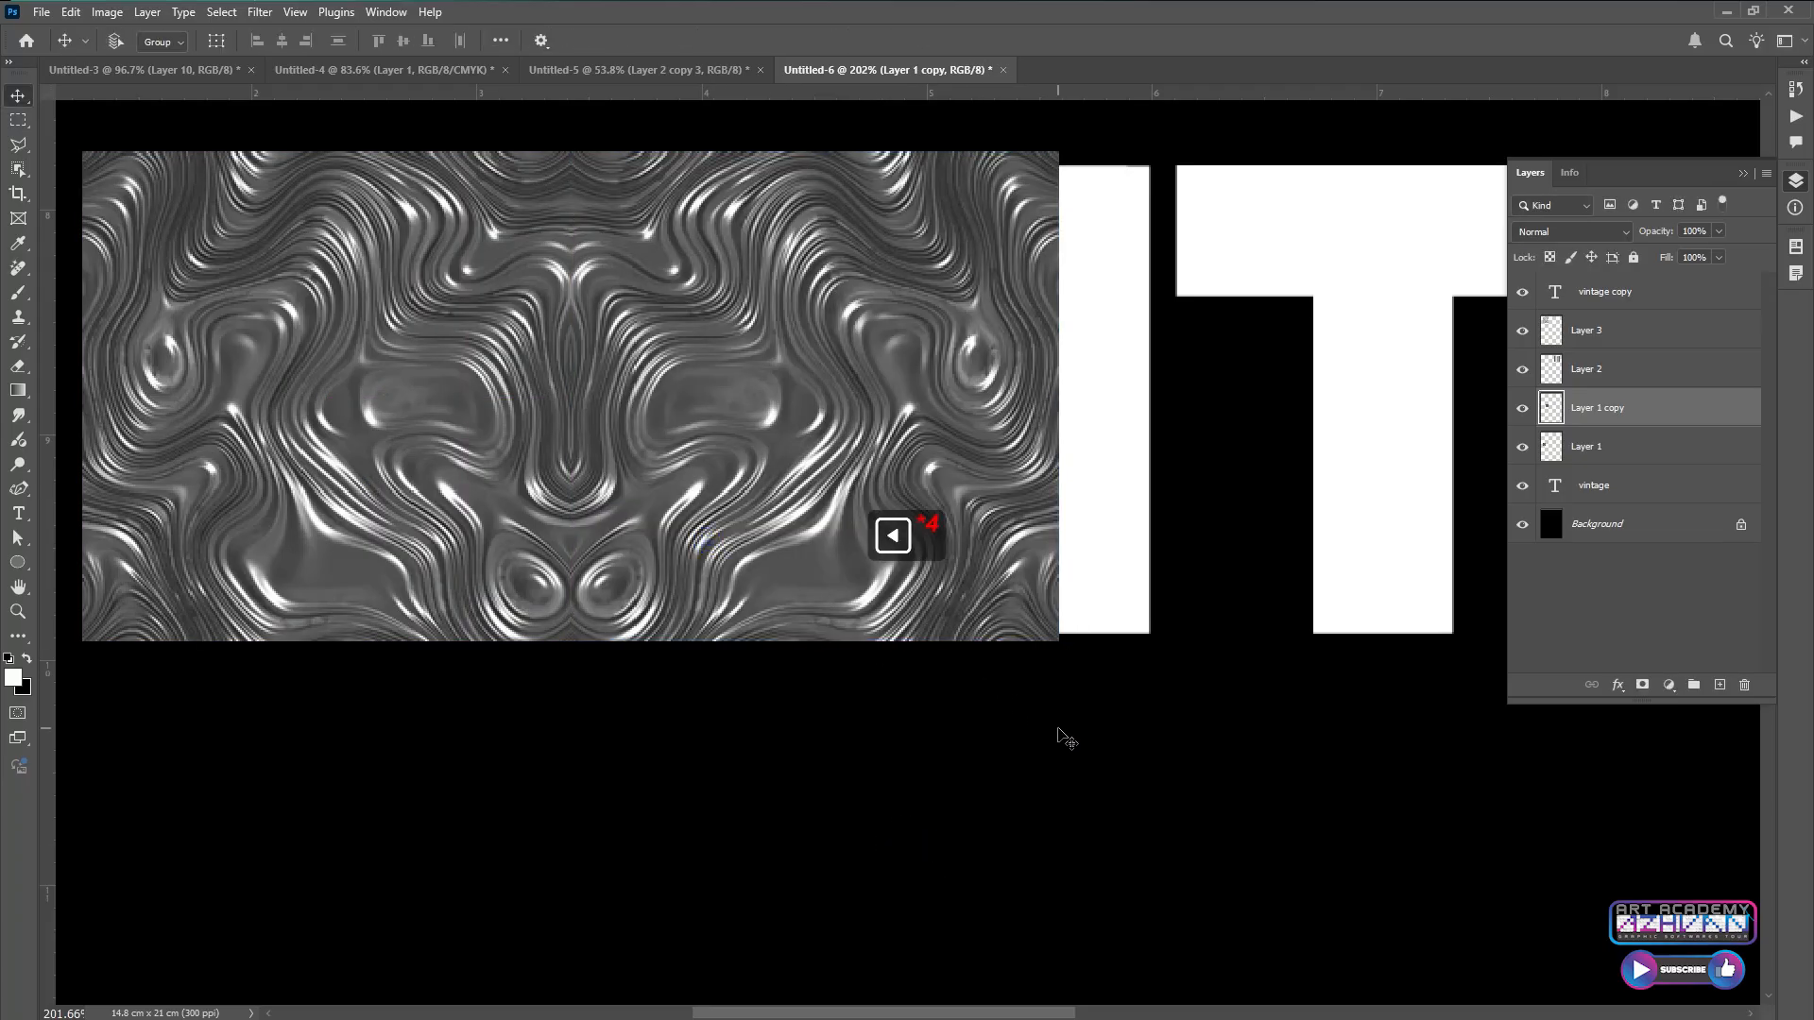
# Duplicate the two mirrored swirl tiles together and butt the new pair against their right edge without a gap
pyautogui.scroll(-6, 983, 667)
pyautogui.keyDown('shift'); pyautogui.rightClick(707, 513); pyautogui.keyUp('shift')
pyautogui.keyDown('shift'); pyautogui.click(707, 513); pyautogui.keyUp('shift')
pyautogui.moveTo(740, 519); pyautogui.dragTo(1223, 501)
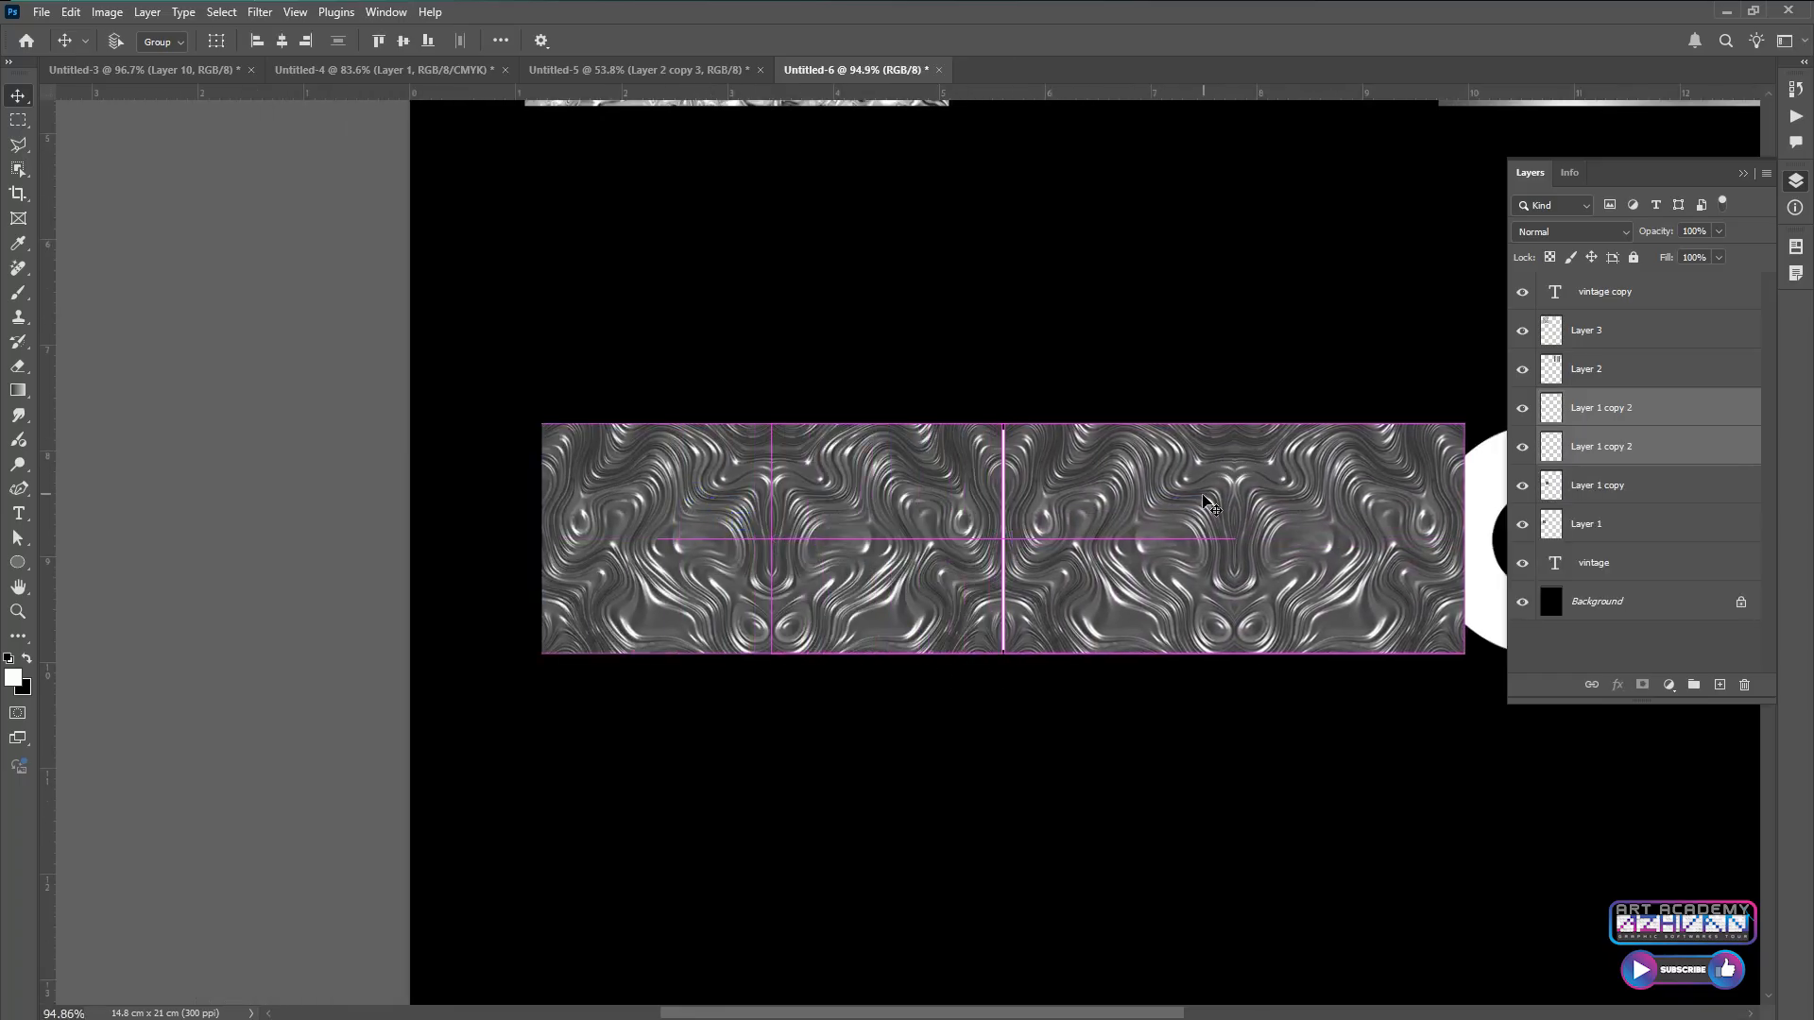
pyautogui.press('Left')
pyautogui.press('Left')
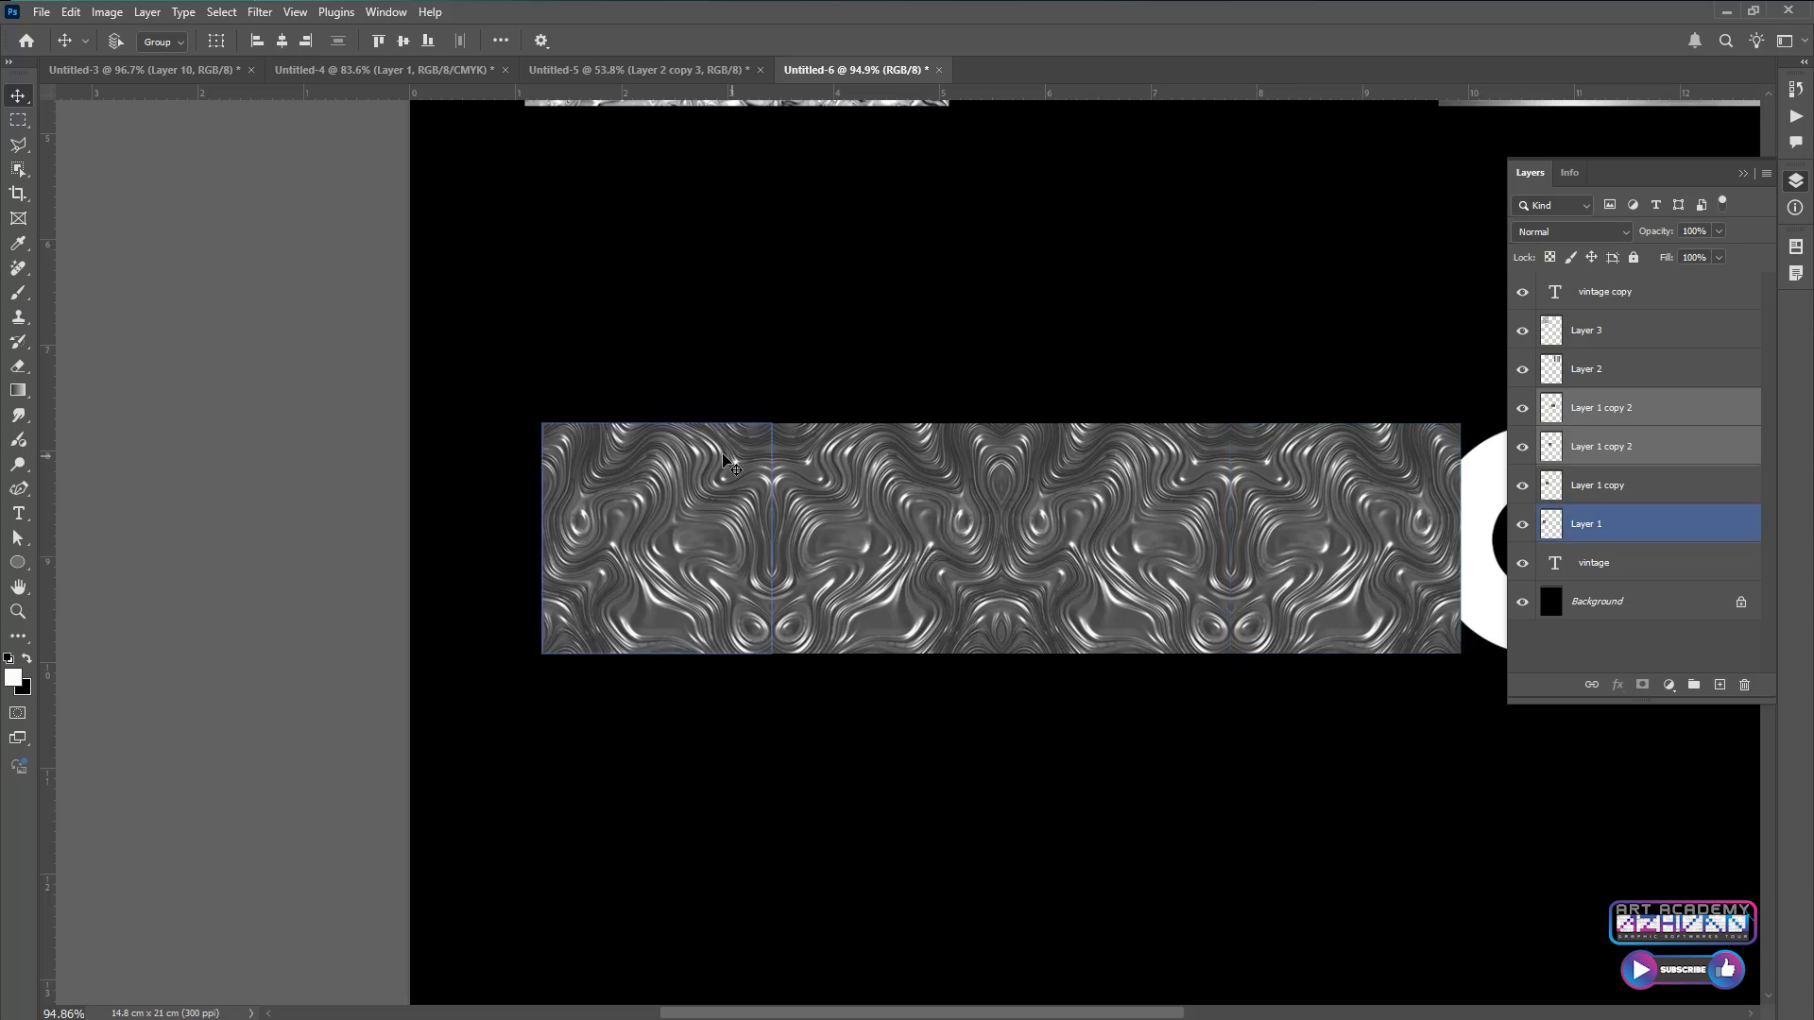
# Duplicate the swirl tile pair once more to cover the rest of the word, closing the seam
pyautogui.scroll(-5, 718, 444)
pyautogui.moveTo(910, 472); pyautogui.dragTo(1110, 495)
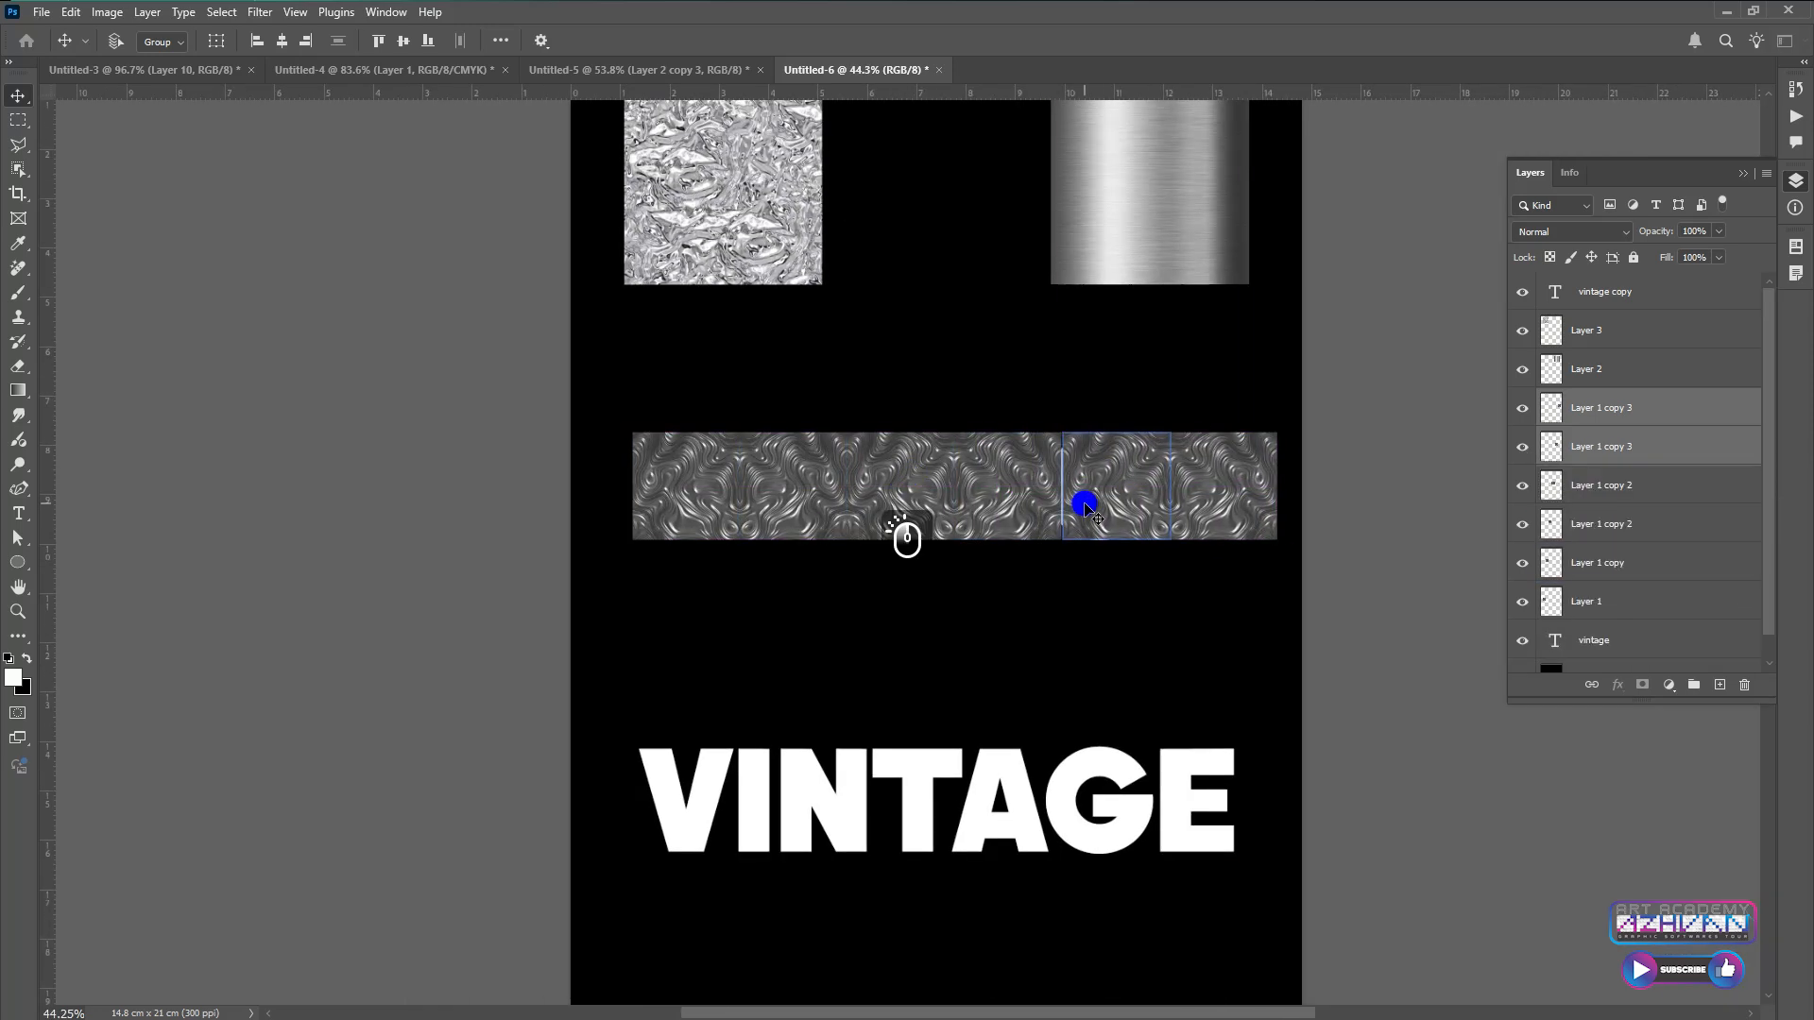
pyautogui.scroll(7, 1083, 501)
pyautogui.press('Left')
pyautogui.press('Left')
pyautogui.press('Left')
pyautogui.press('Left')
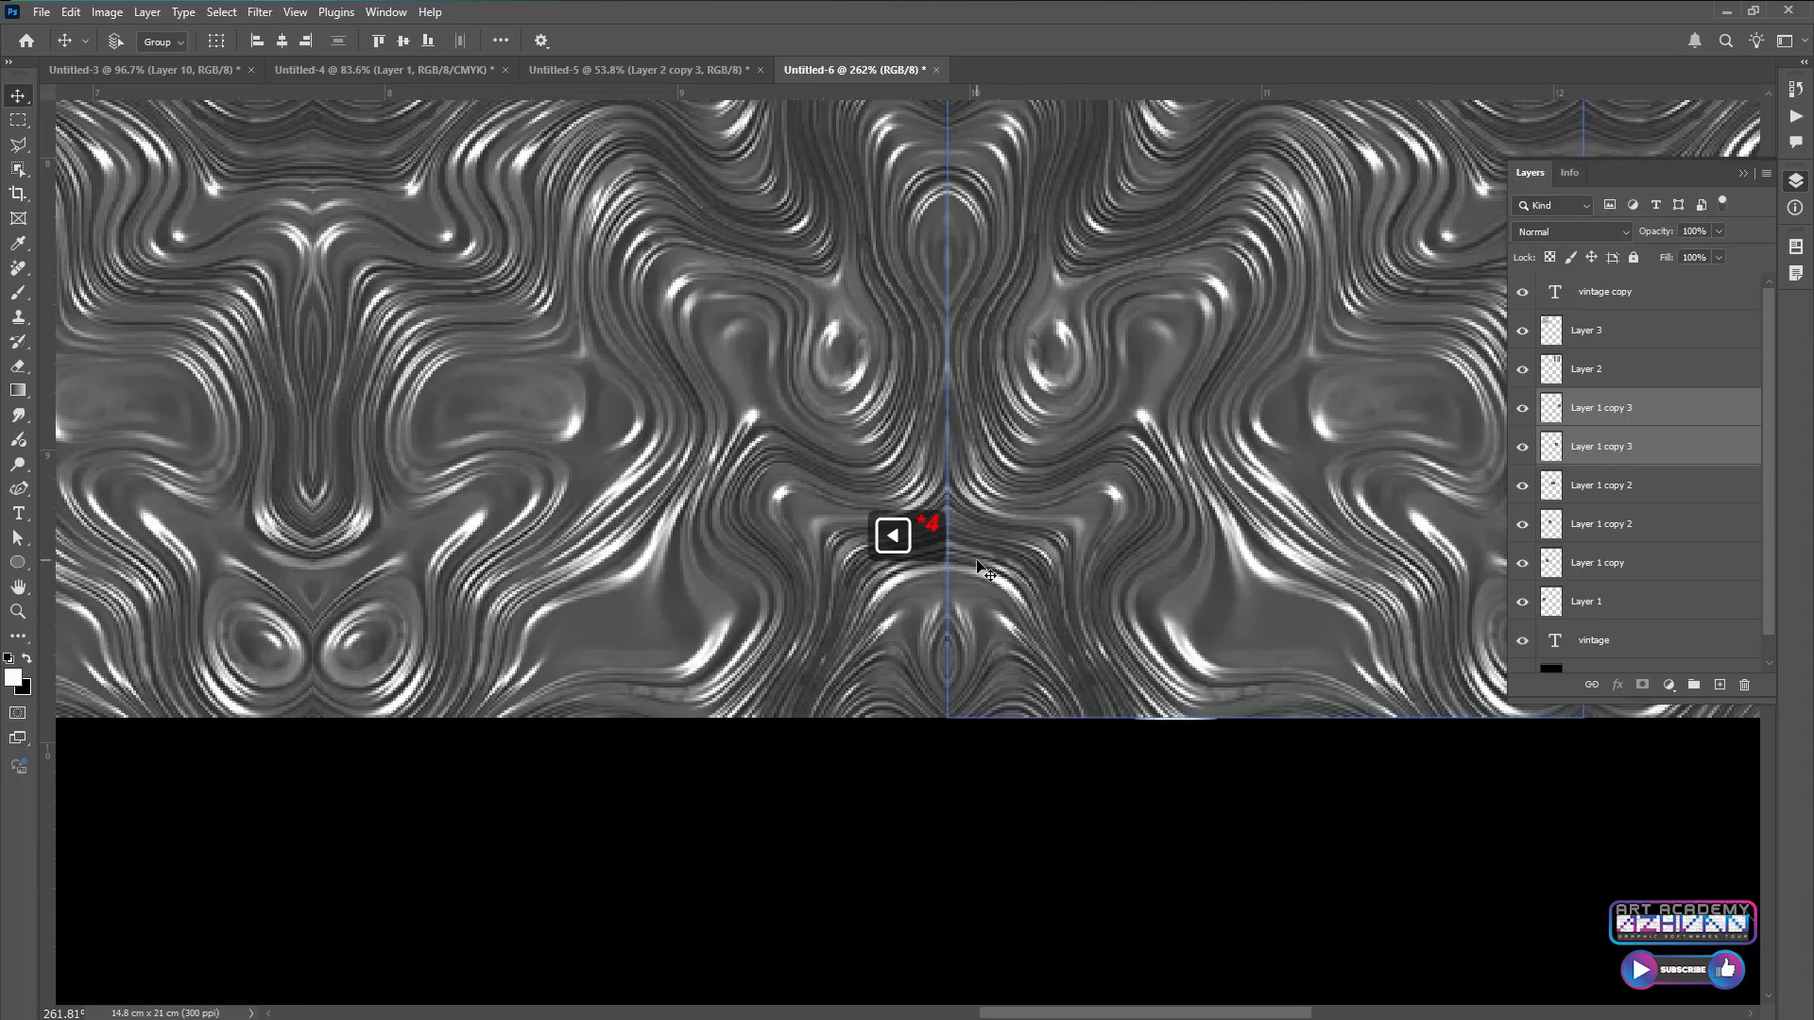
# Merge all swirl tile layers into one strip and place a duplicate of the strip below the upper word
pyautogui.scroll(-6, 978, 565)
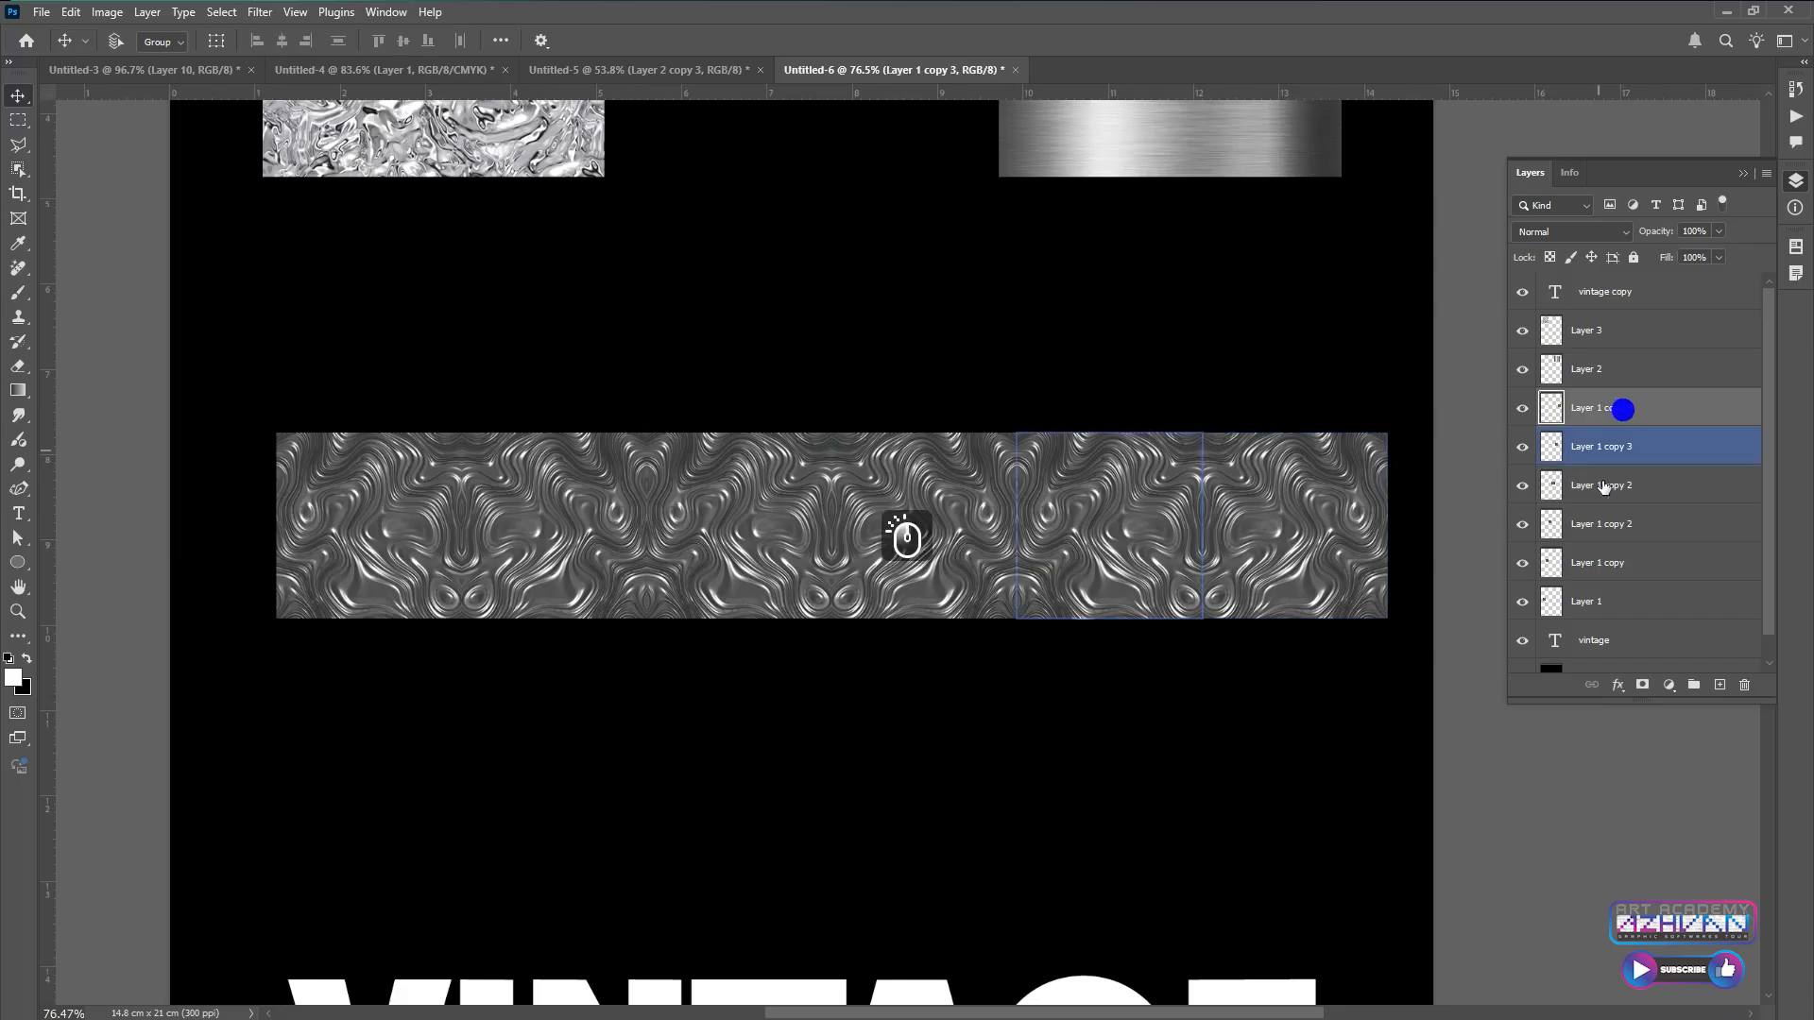
pyautogui.scroll(-1, 1612, 527)
pyautogui.keyDown('shift'); pyautogui.click(1609, 567); pyautogui.keyUp('shift')
pyautogui.hotkey('ctrl', 'e')
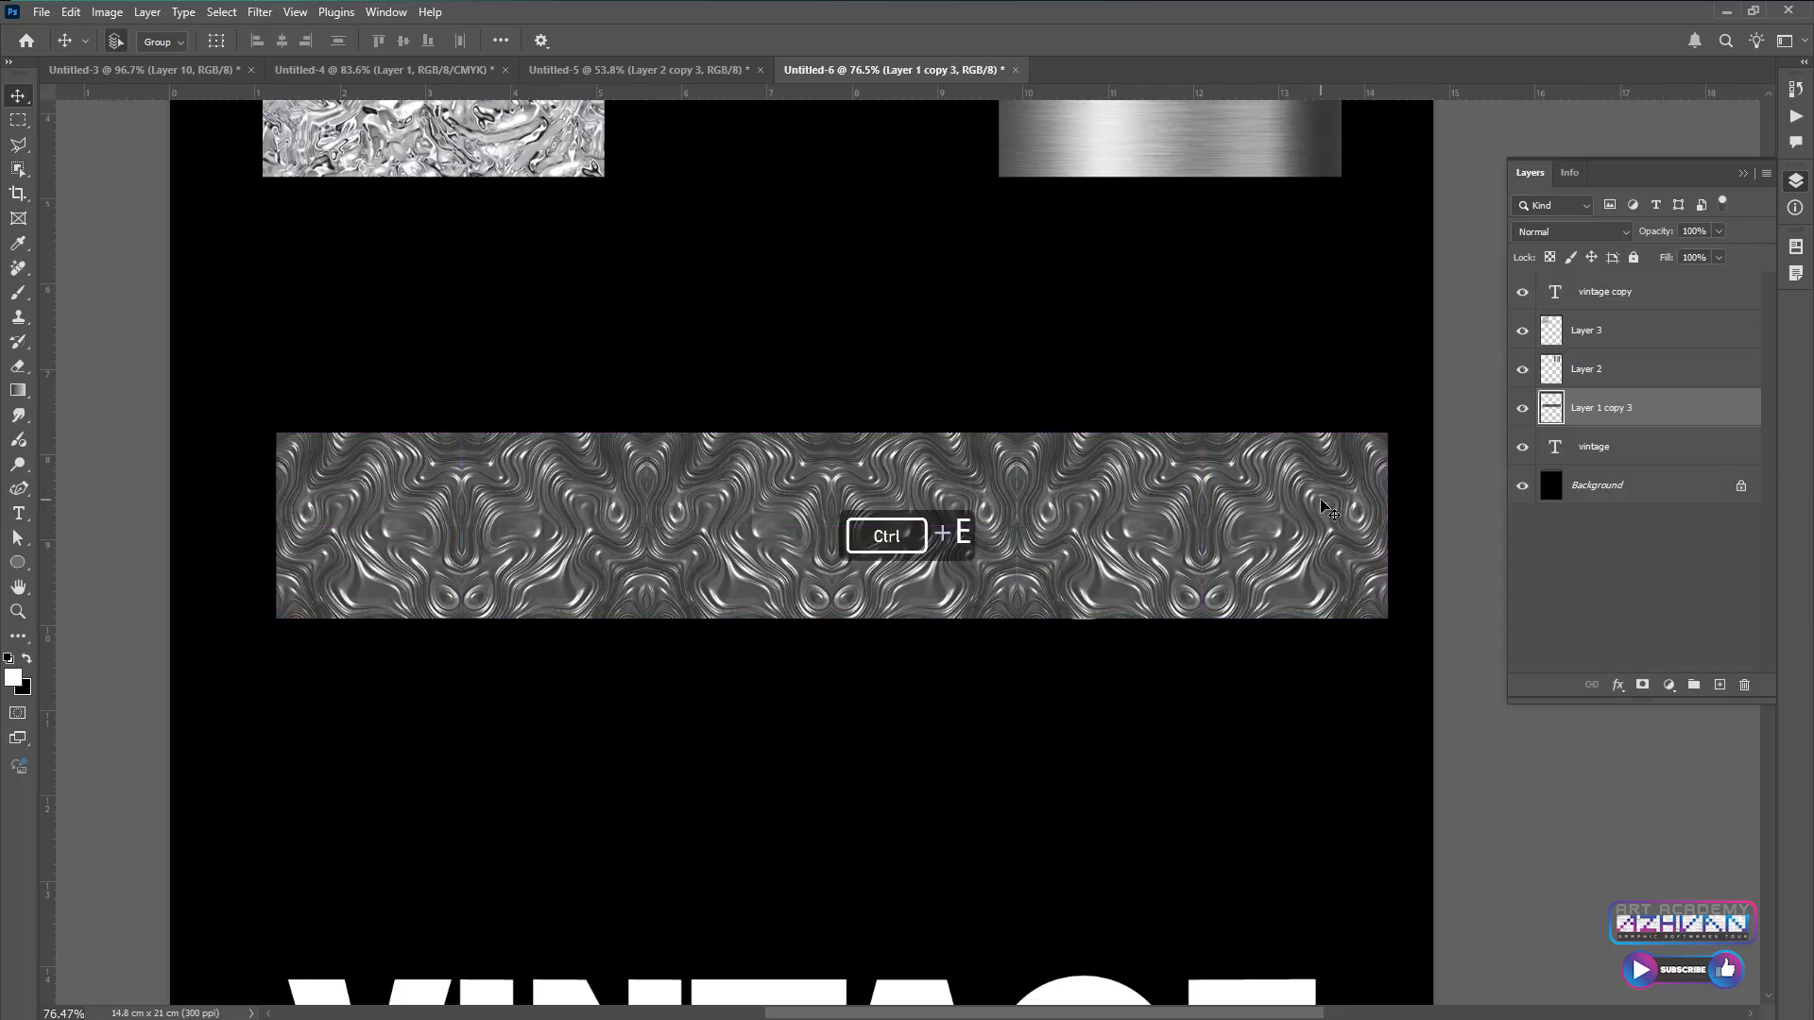
pyautogui.scroll(-3, 994, 441)
pyautogui.moveTo(1067, 482); pyautogui.dragTo(1096, 659)
# Set the blend mode of the swirl strip covering the upper VINTAGE word to Multiply
pyautogui.scroll(5, 1040, 480)
pyautogui.rightClick(1066, 427)
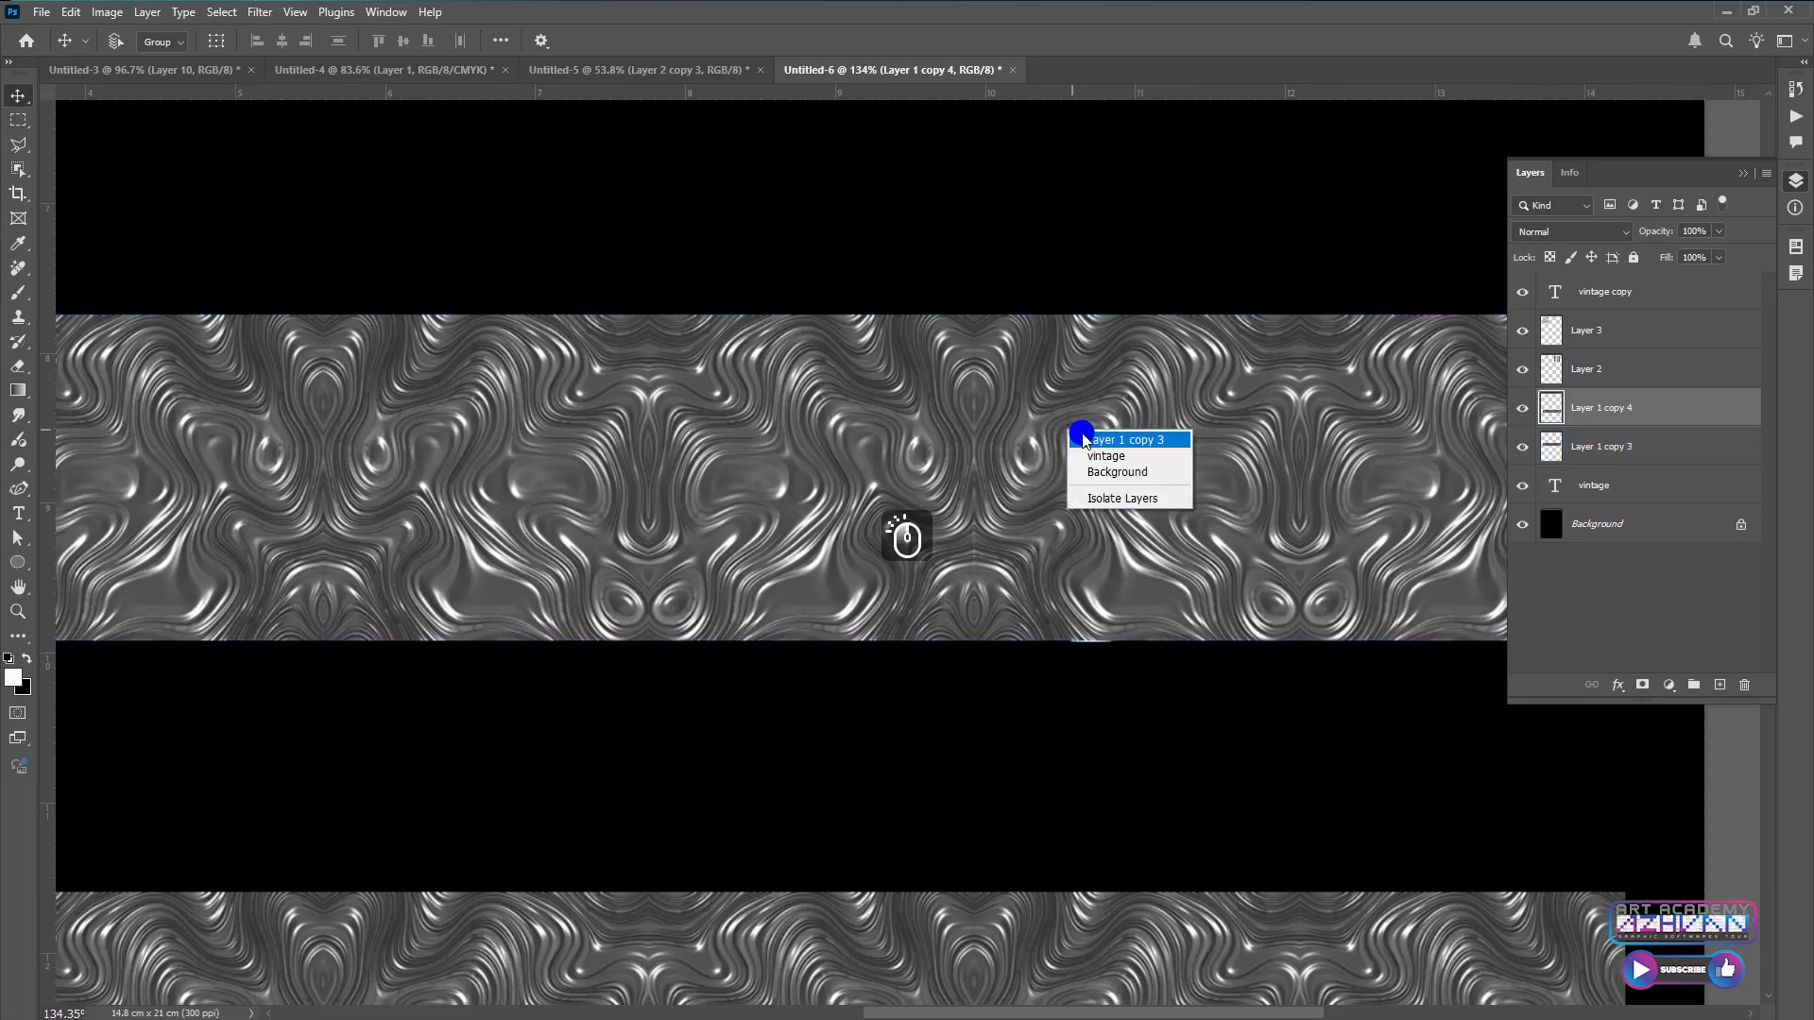
pyautogui.click(1086, 433)
pyautogui.click(1590, 233)
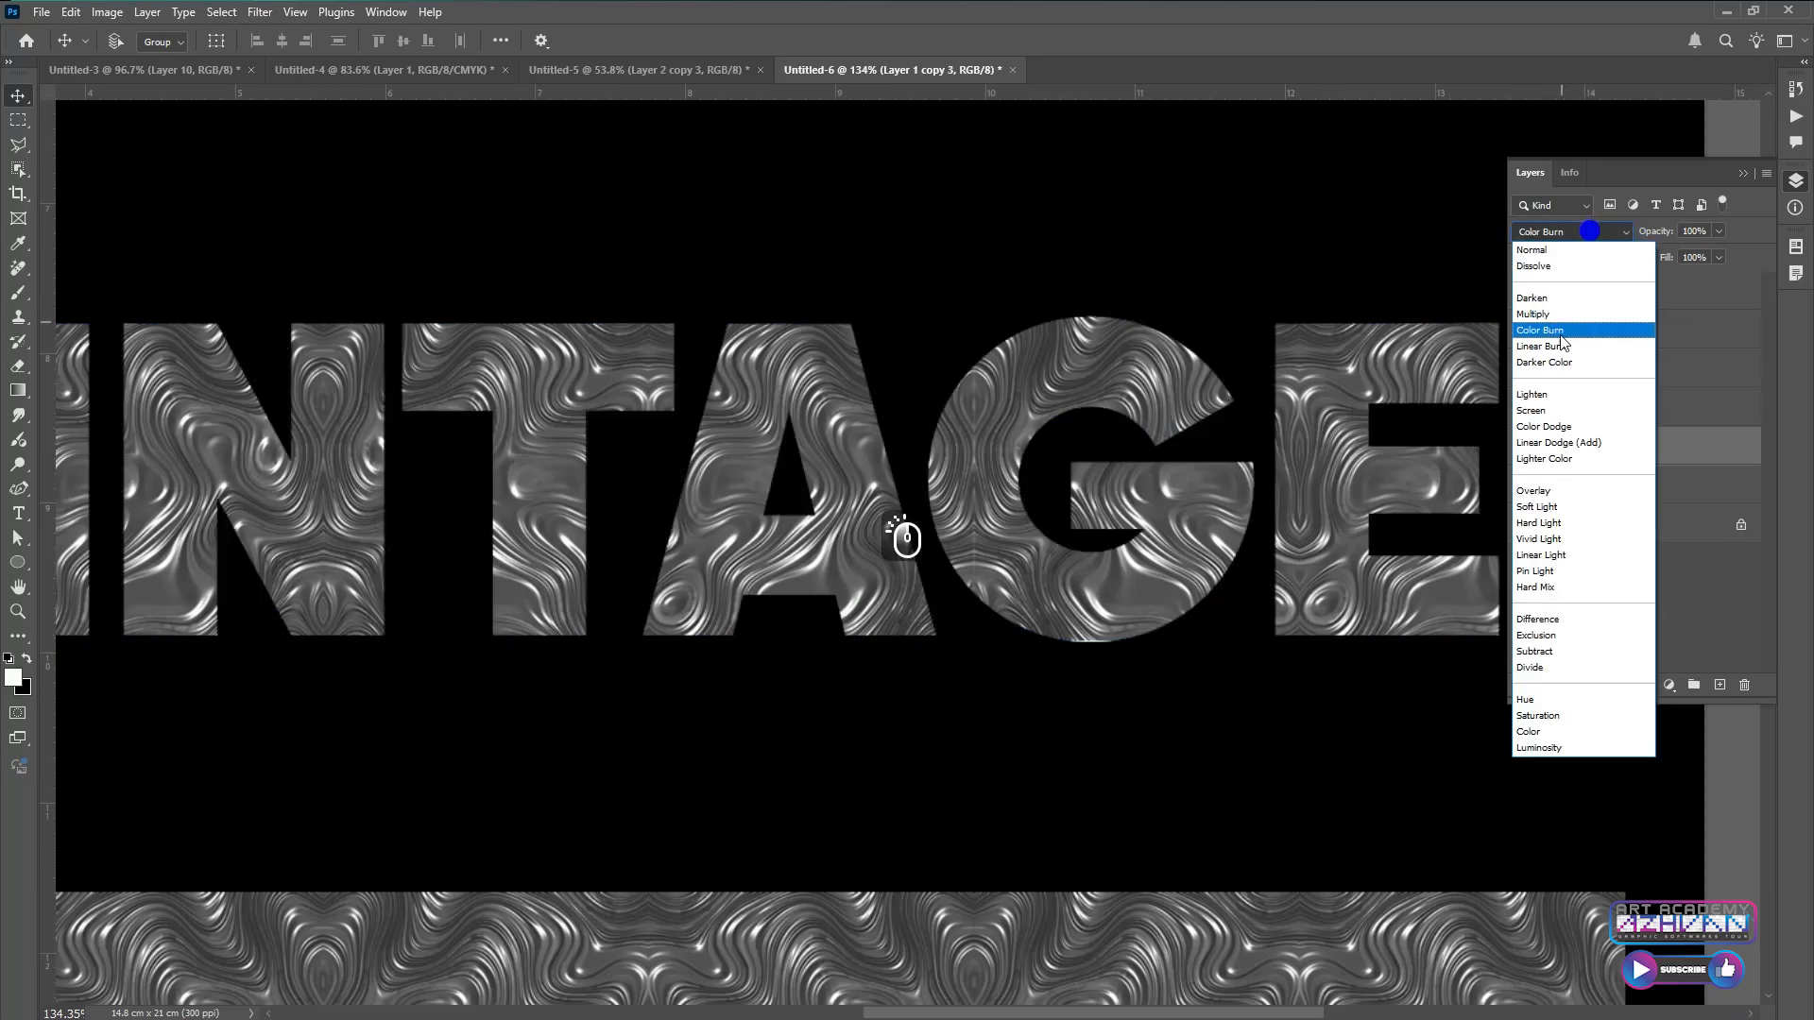
pyautogui.click(1561, 317)
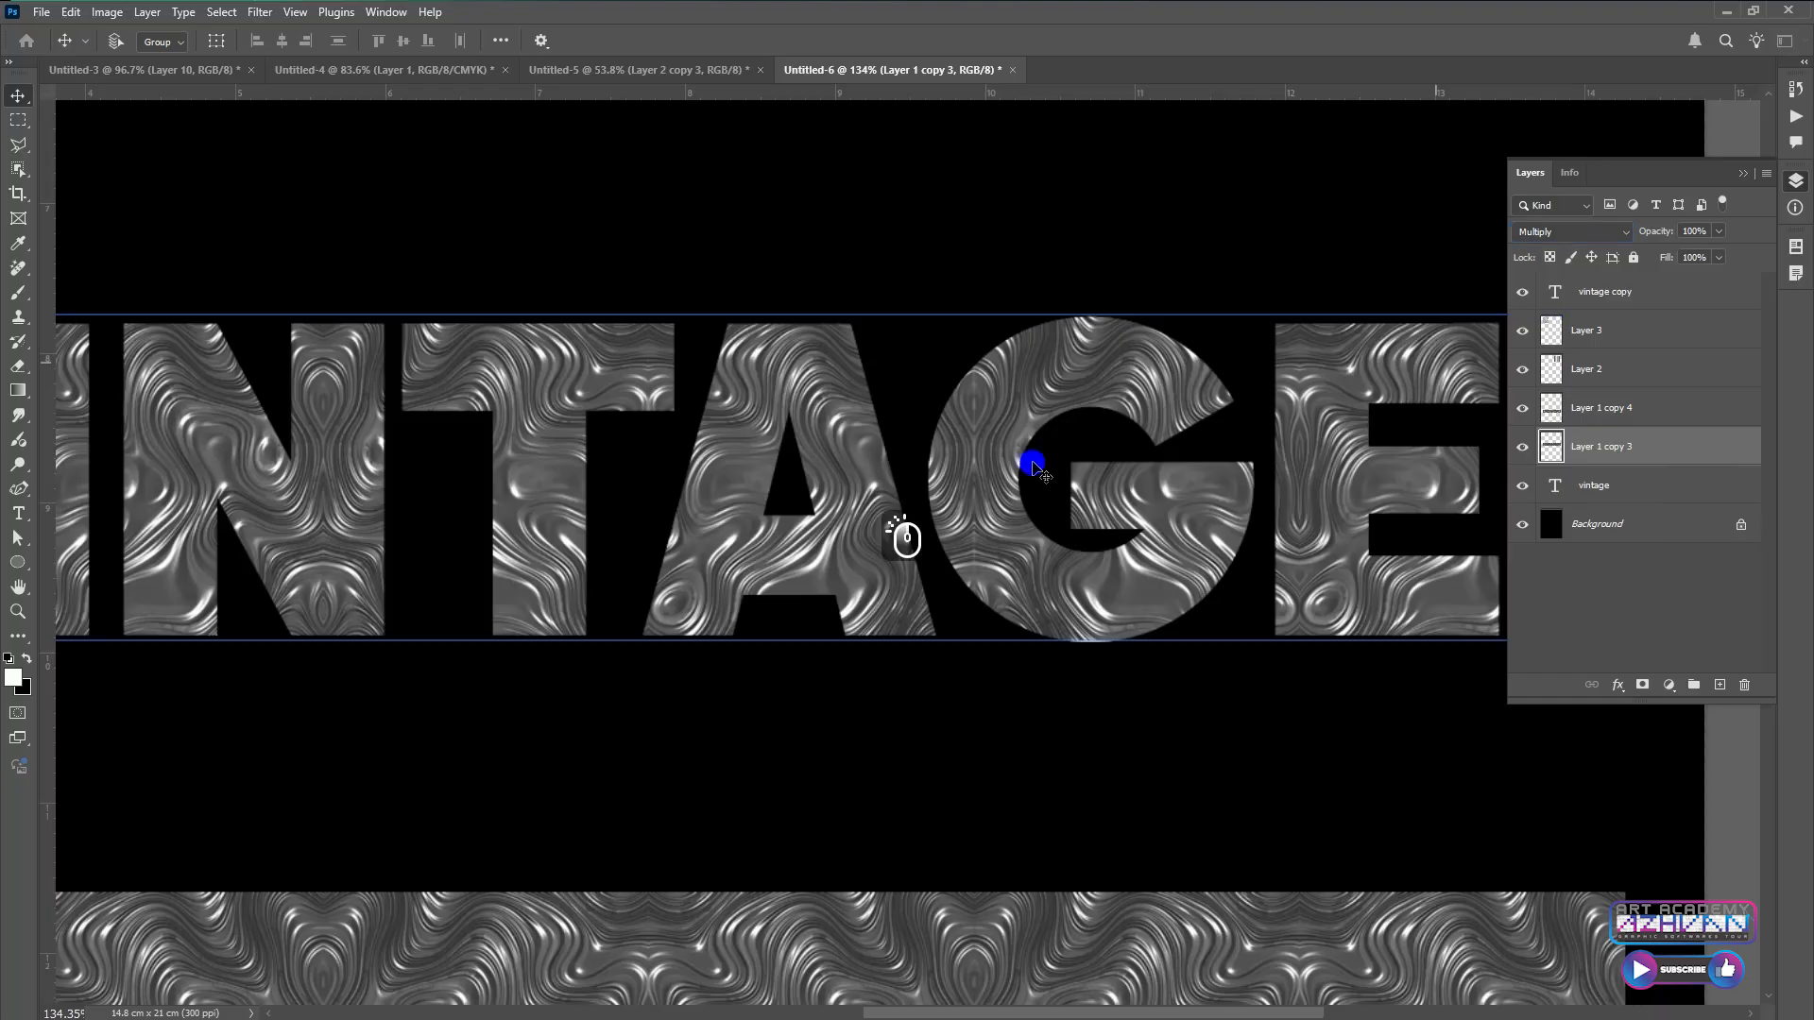
pyautogui.scroll(-4, 1036, 468)
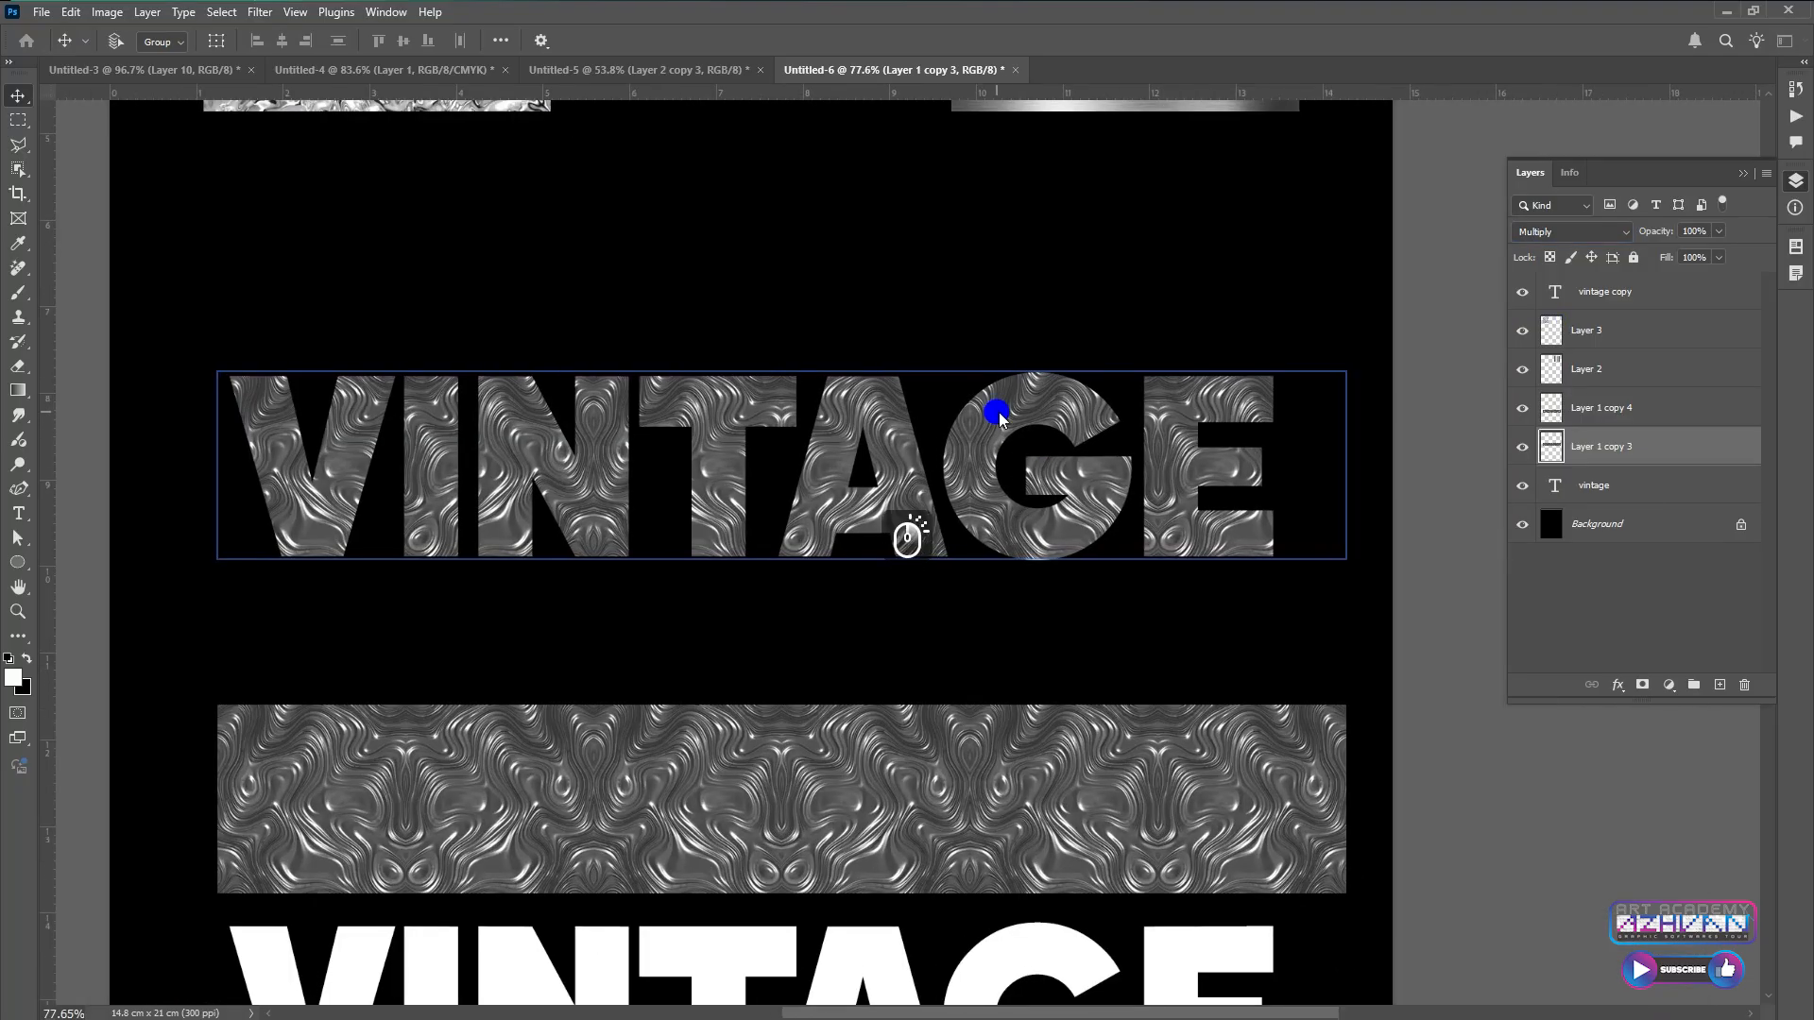
pyautogui.rightClick(1001, 418)
pyautogui.click(1004, 331)
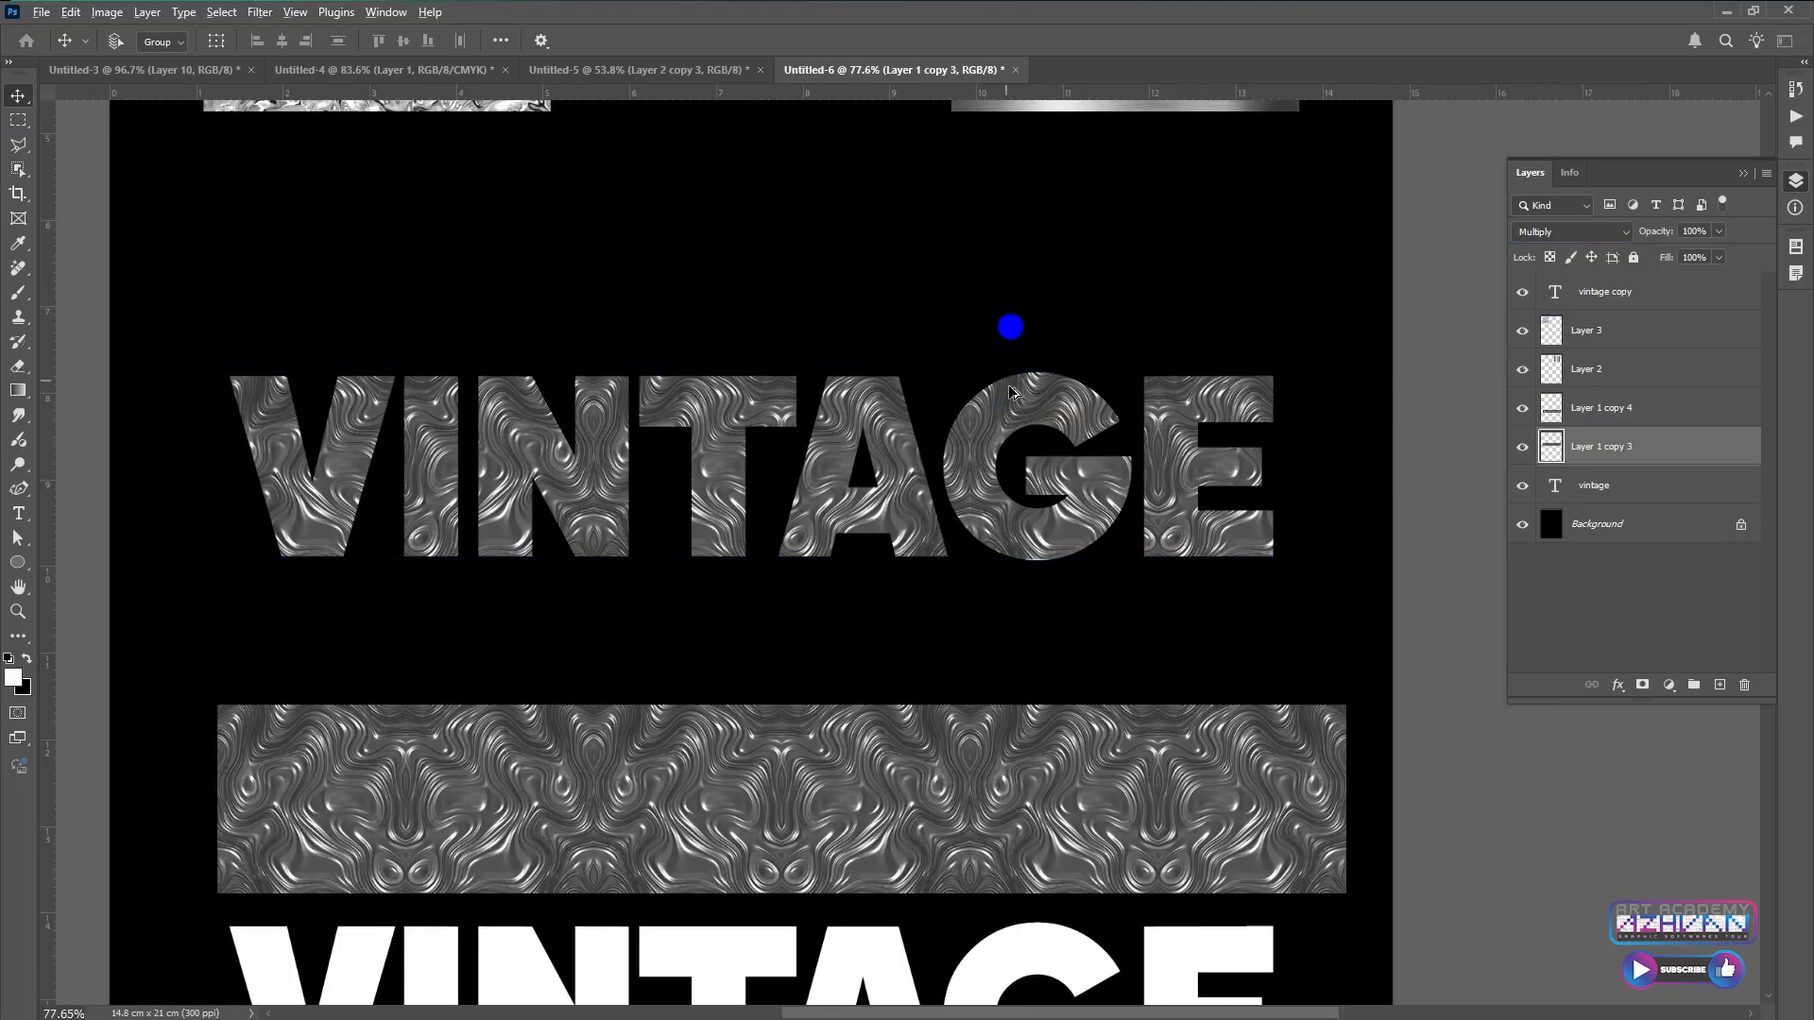
# Move the brushed metal texture over the start of the upper word and scale it to about 2.18 cm square
pyautogui.scroll(-2, 907, 537)
pyautogui.click(1110, 173)
pyautogui.moveTo(1162, 154)
pyautogui.mouseDown()
pyautogui.moveTo(1029, 291)
pyautogui.moveTo(1034, 318)
pyautogui.moveTo(750, 450)
pyautogui.moveTo(650, 424)
pyautogui.mouseUp()
pyautogui.scroll(3, 492, 434)
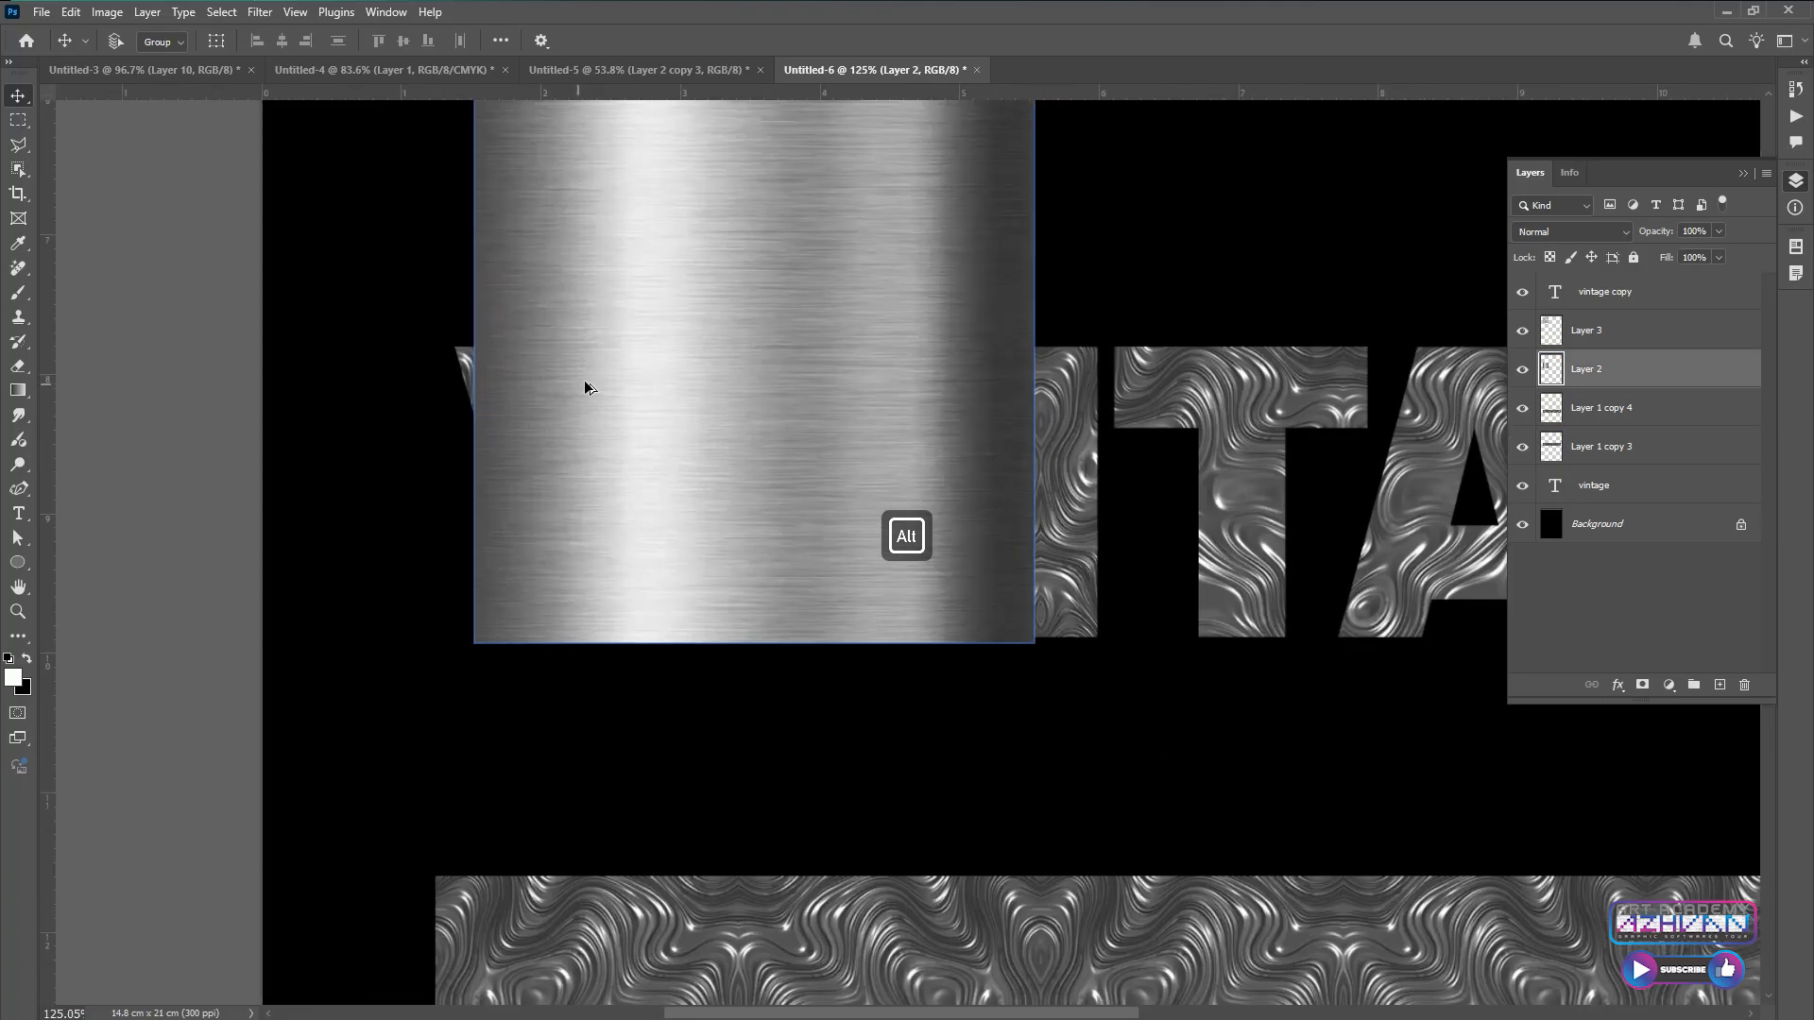
pyautogui.hotkey('ctrl', 't')
pyautogui.scroll(-3, 904, 493)
pyautogui.moveTo(987, 242); pyautogui.dragTo(815, 381)
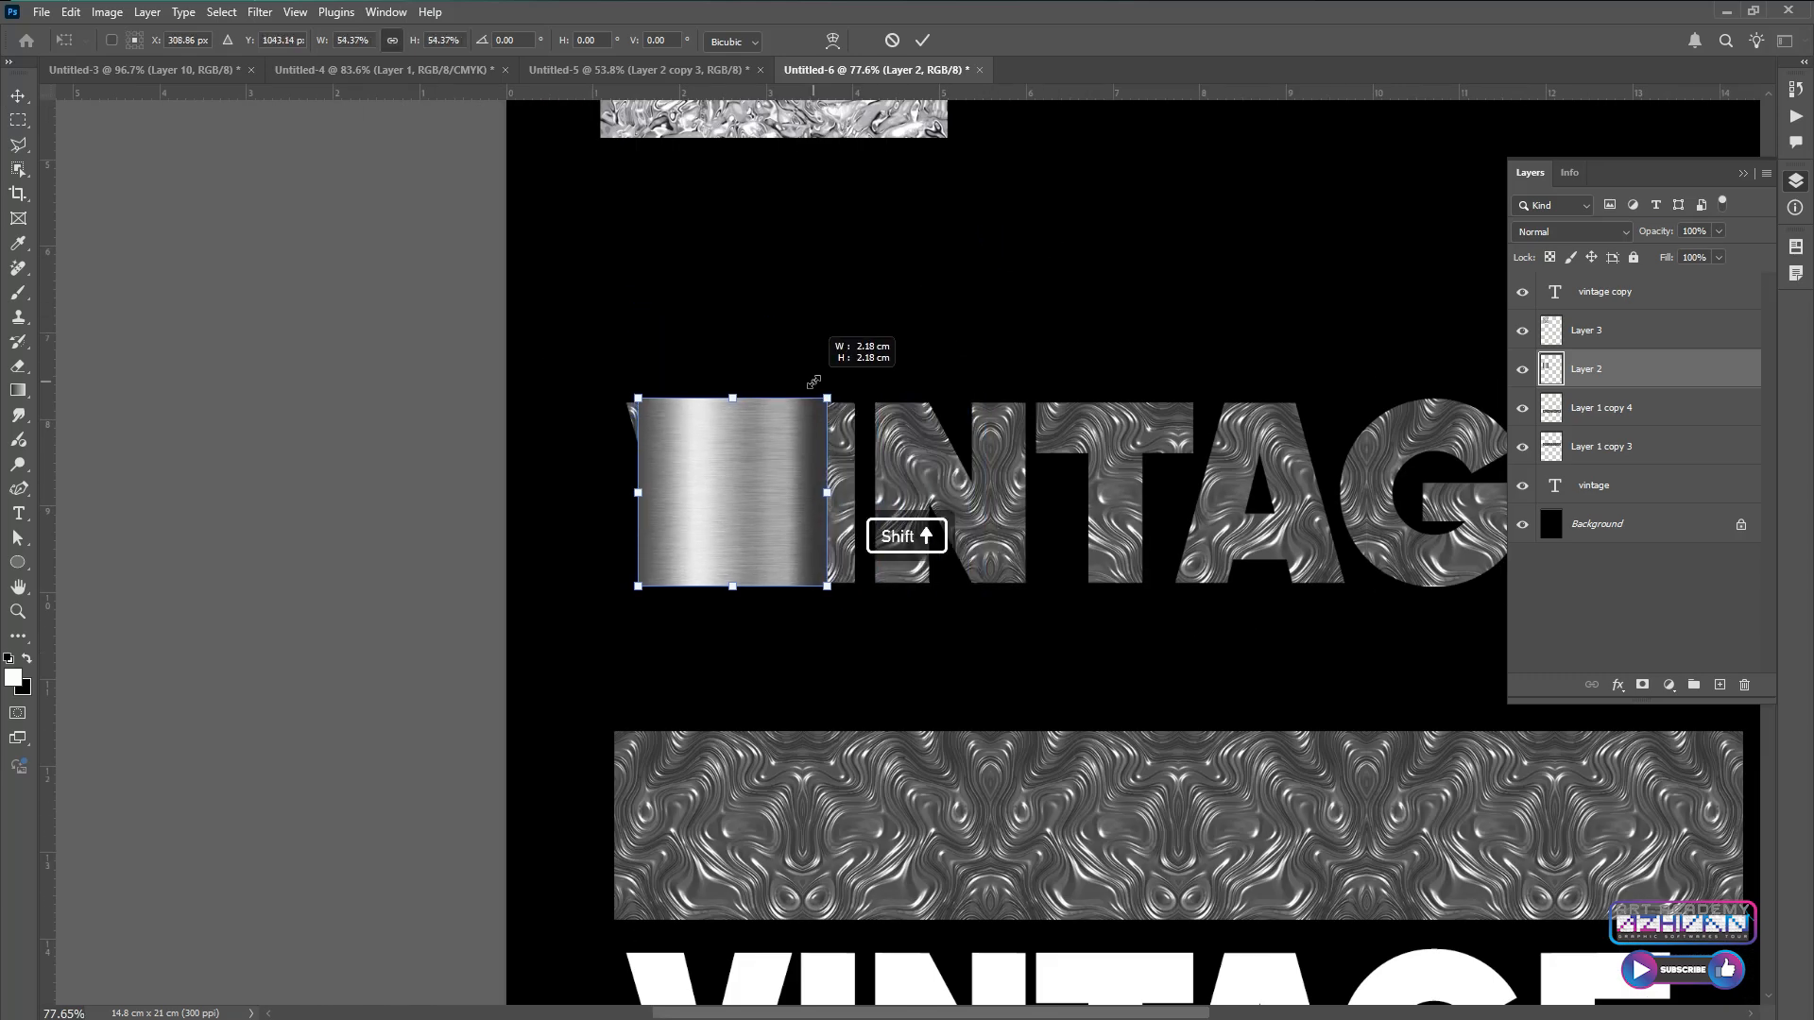
pyautogui.scroll(2, 757, 490)
# Duplicate the brushed metal tile beside the original, flip the copy horizontally and align it flush against the first
pyautogui.moveTo(756, 494); pyautogui.dragTo(1011, 531)
pyautogui.doubleClick(757, 536)
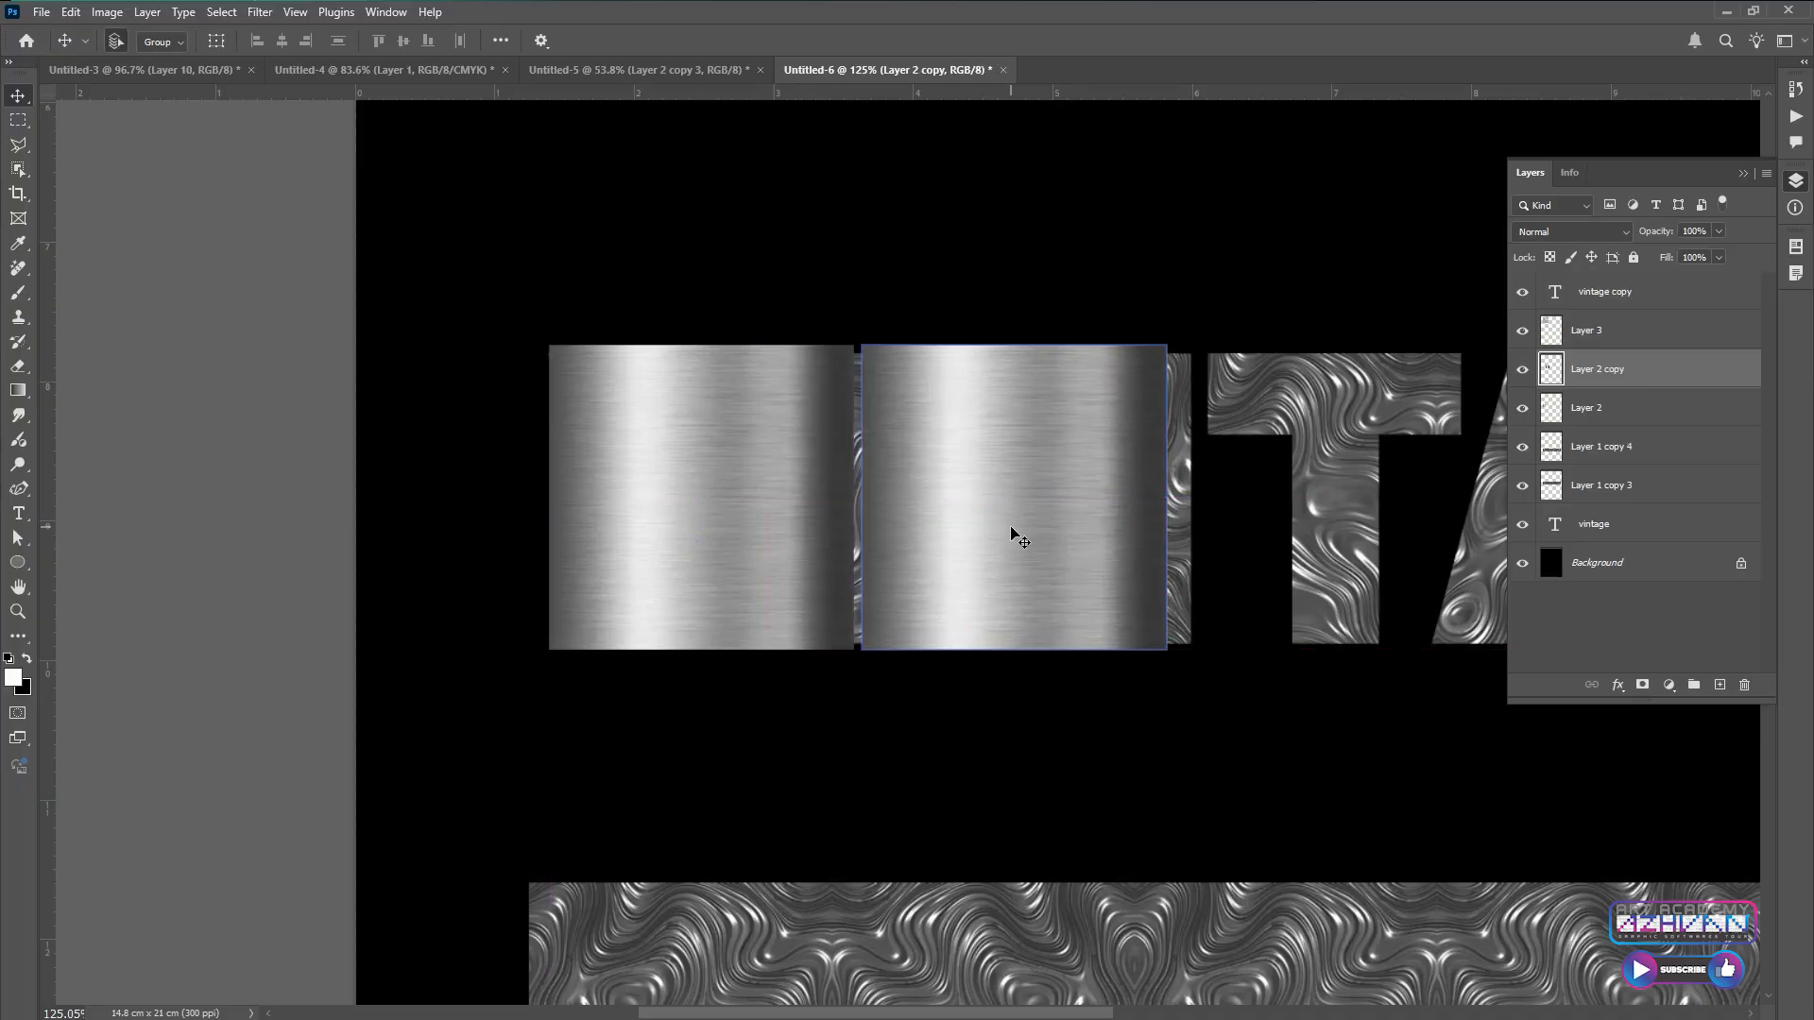
pyautogui.hotkey('ctrl', 't')
pyautogui.rightClick(1013, 529)
pyautogui.click(1096, 900)
pyautogui.doubleClick(988, 570)
pyautogui.moveTo(990, 577); pyautogui.dragTo(1016, 610)
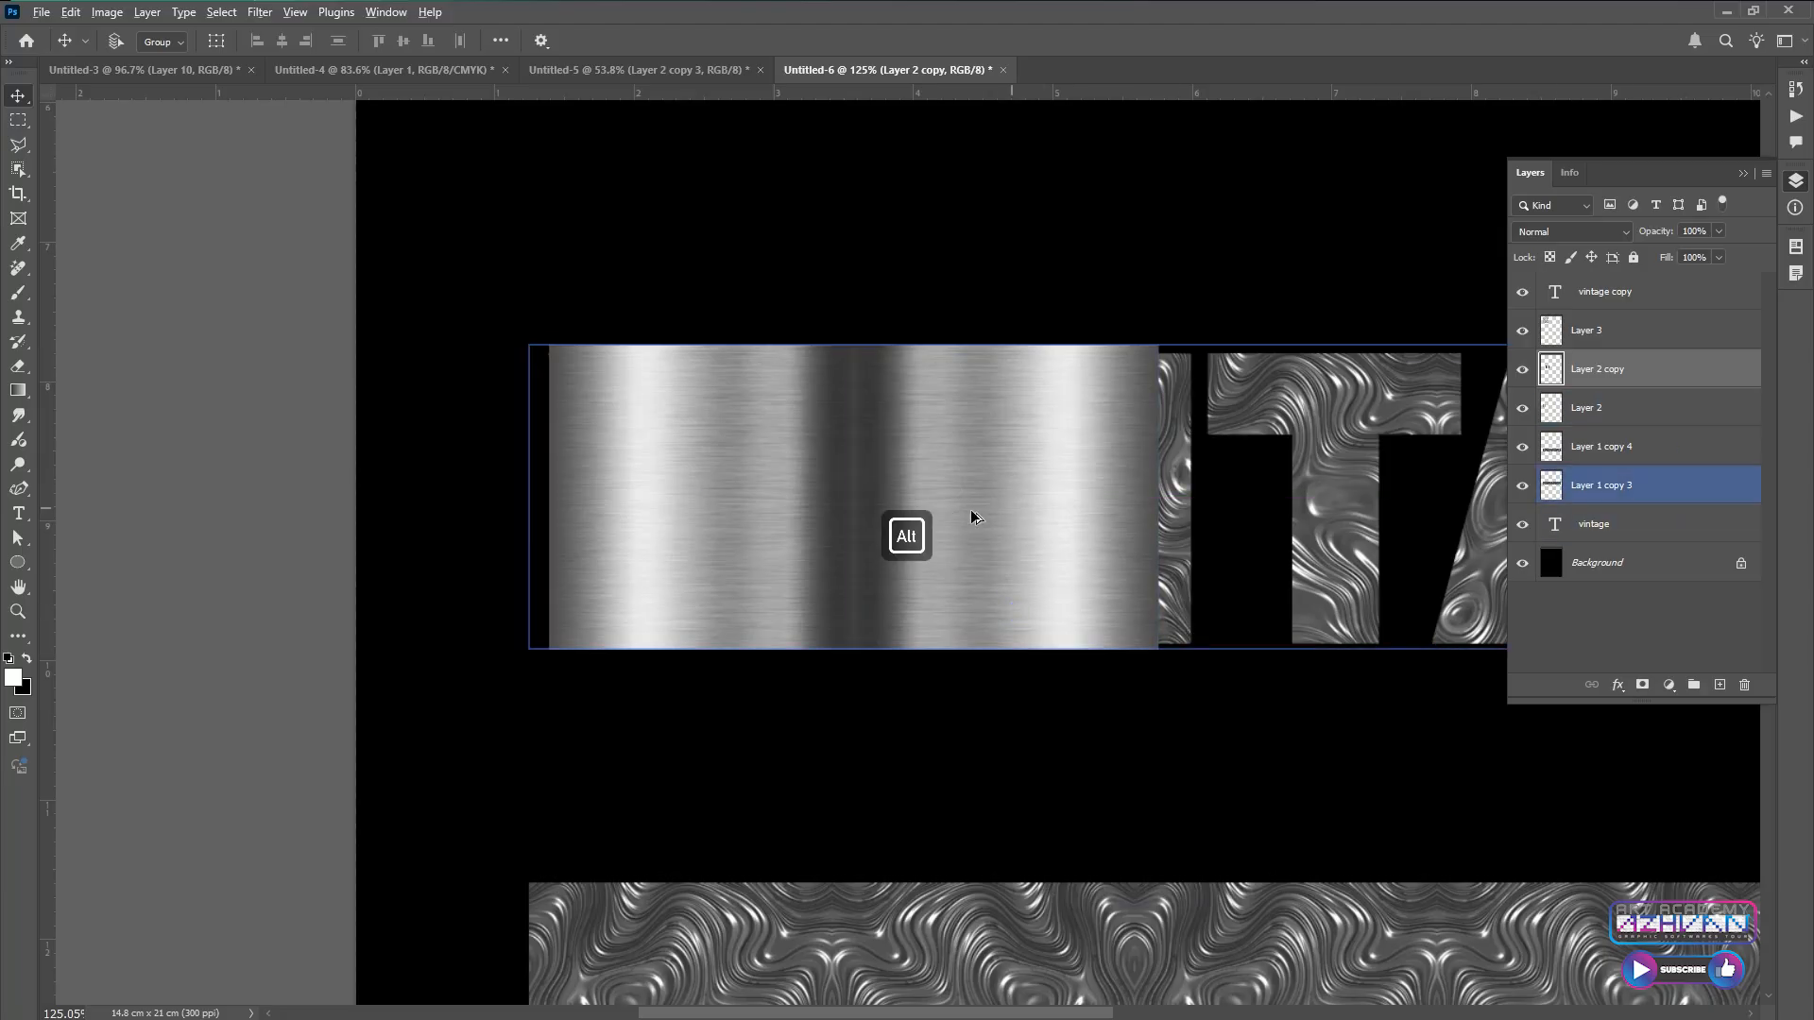
# Duplicate the two brushed metal tiles together and nudge the new pair against the first pair without a gap
pyautogui.click(761, 486)
pyautogui.keyDown('shift'); pyautogui.rightClick(757, 470); pyautogui.keyUp('shift')
pyautogui.keyDown('shift'); pyautogui.click(769, 479); pyautogui.keyUp('shift')
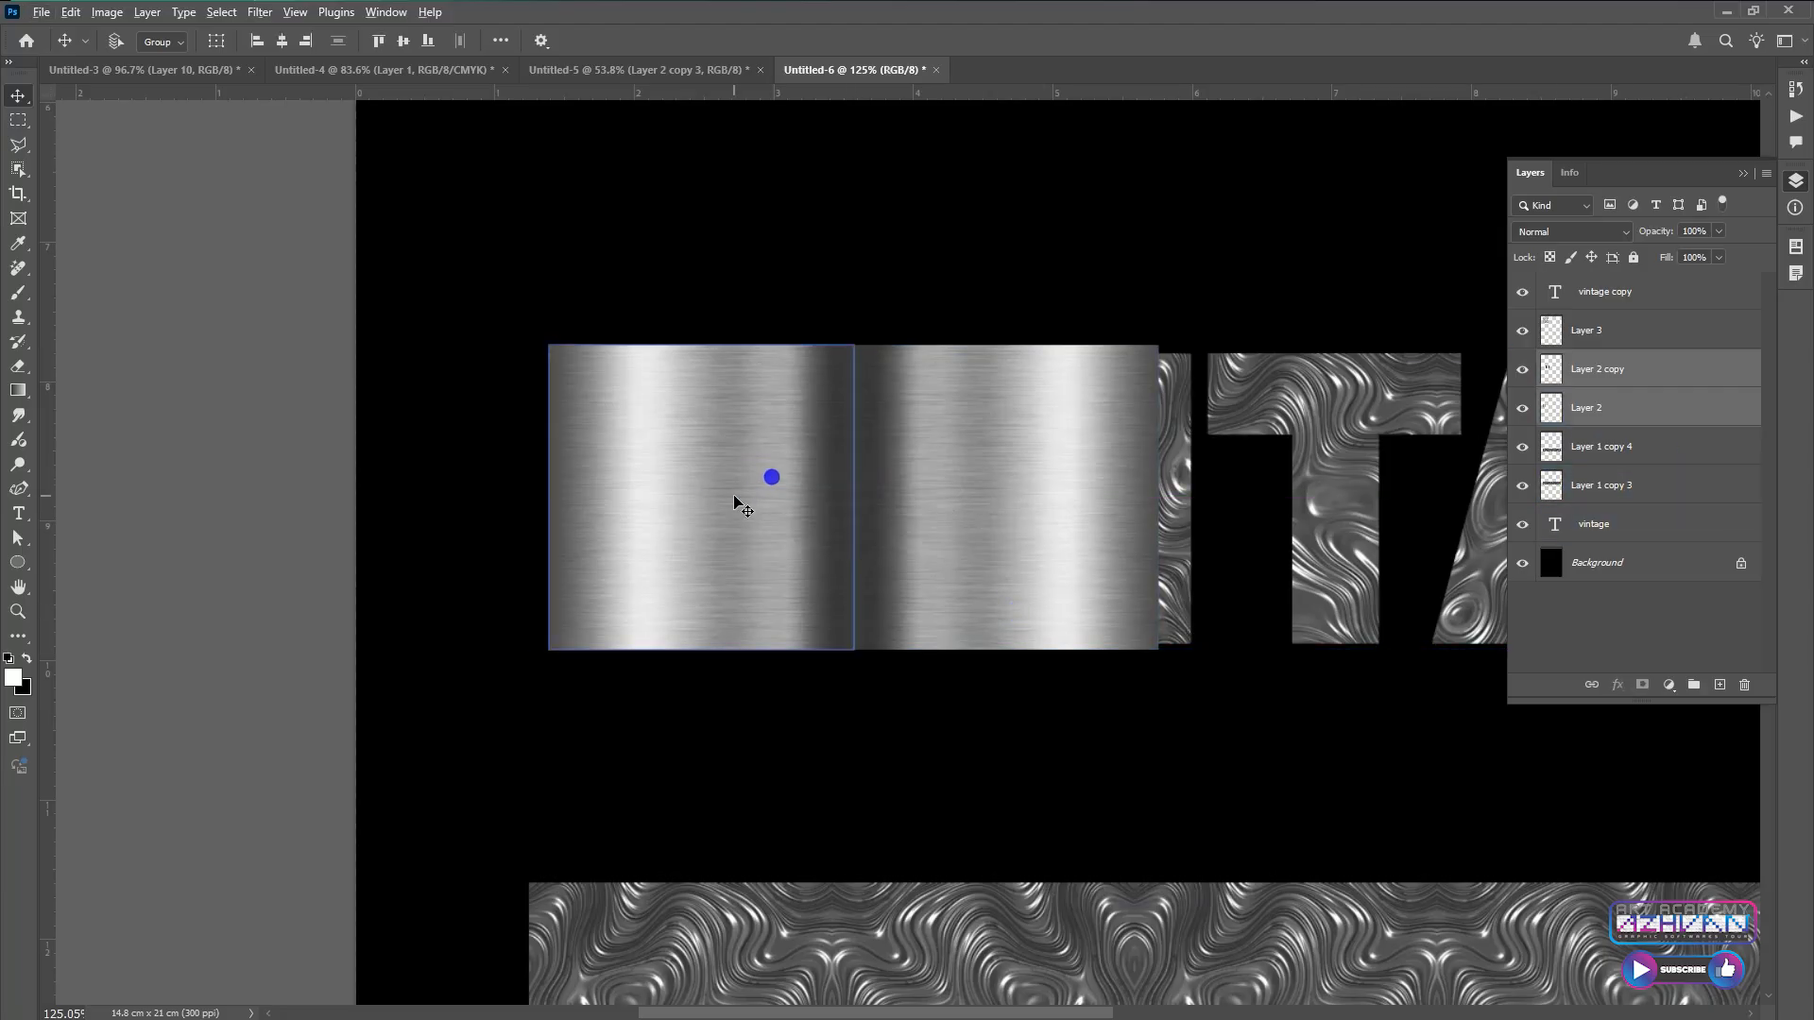
pyautogui.scroll(-4, 759, 510)
pyautogui.moveTo(763, 513); pyautogui.dragTo(989, 523)
pyautogui.scroll(8, 989, 522)
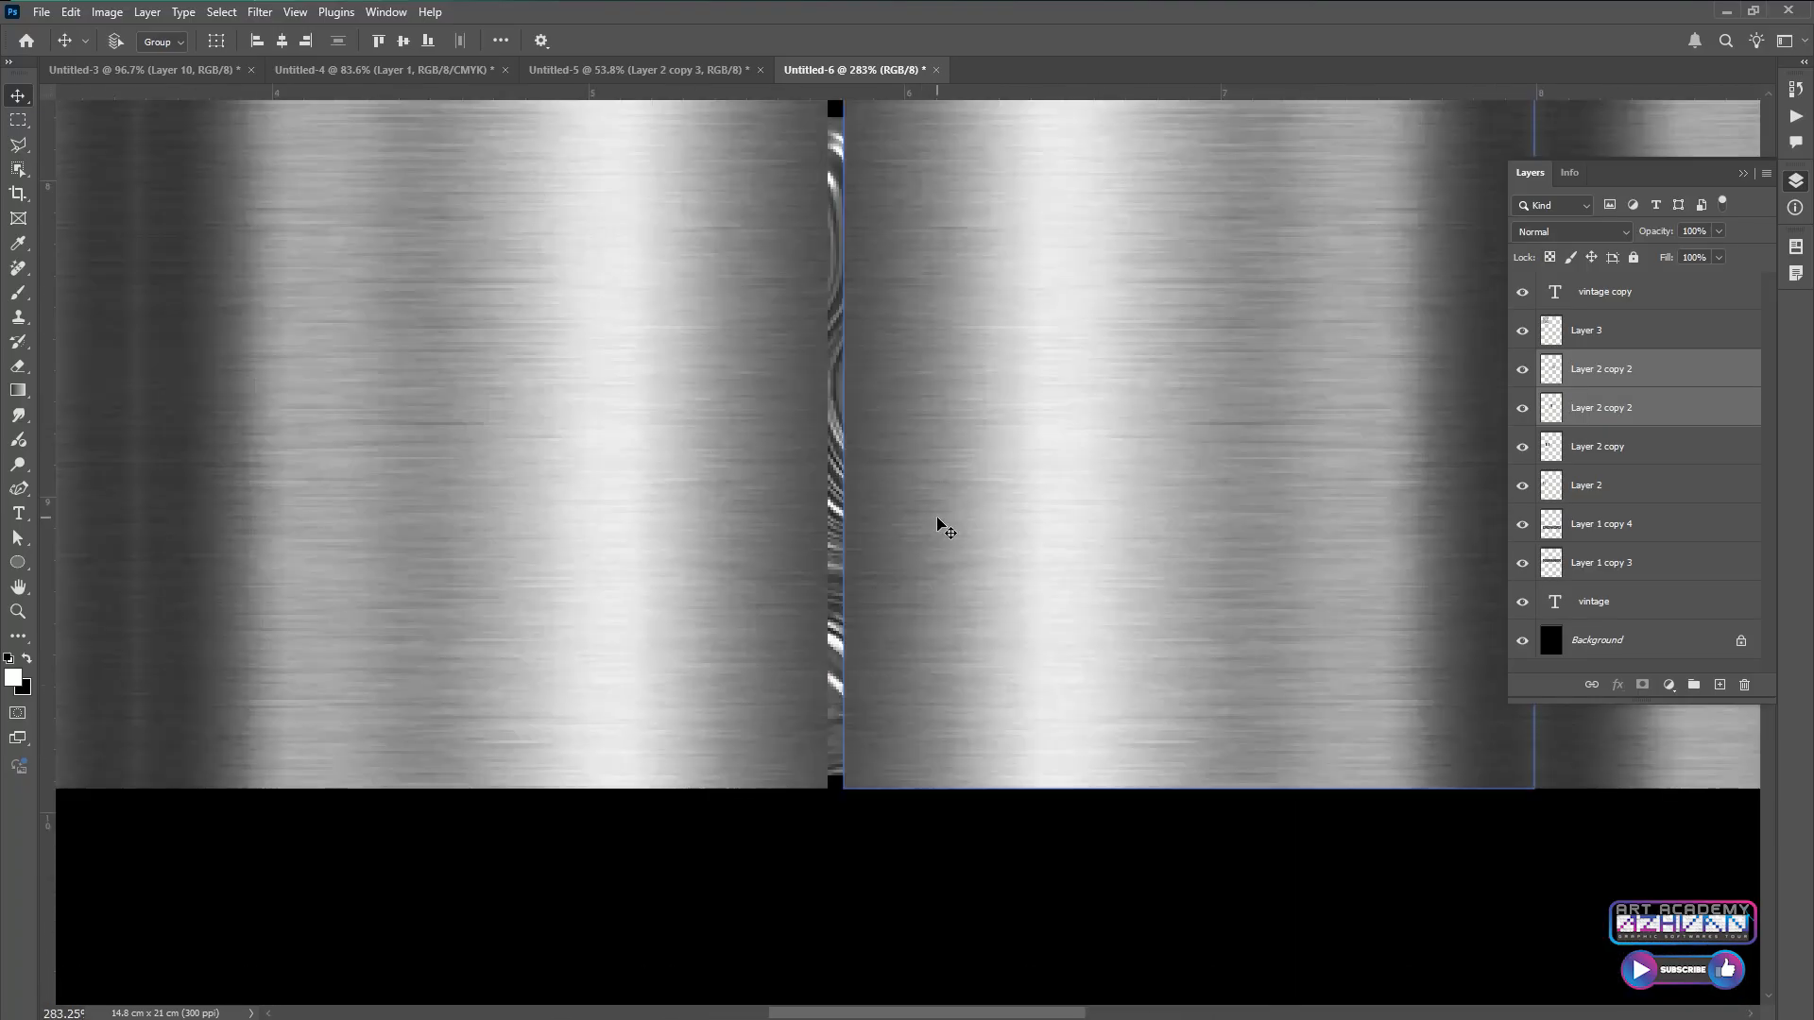
pyautogui.press('Left')
pyautogui.press('Left')
pyautogui.press('Left')
pyautogui.press('Left')
pyautogui.press('Left')
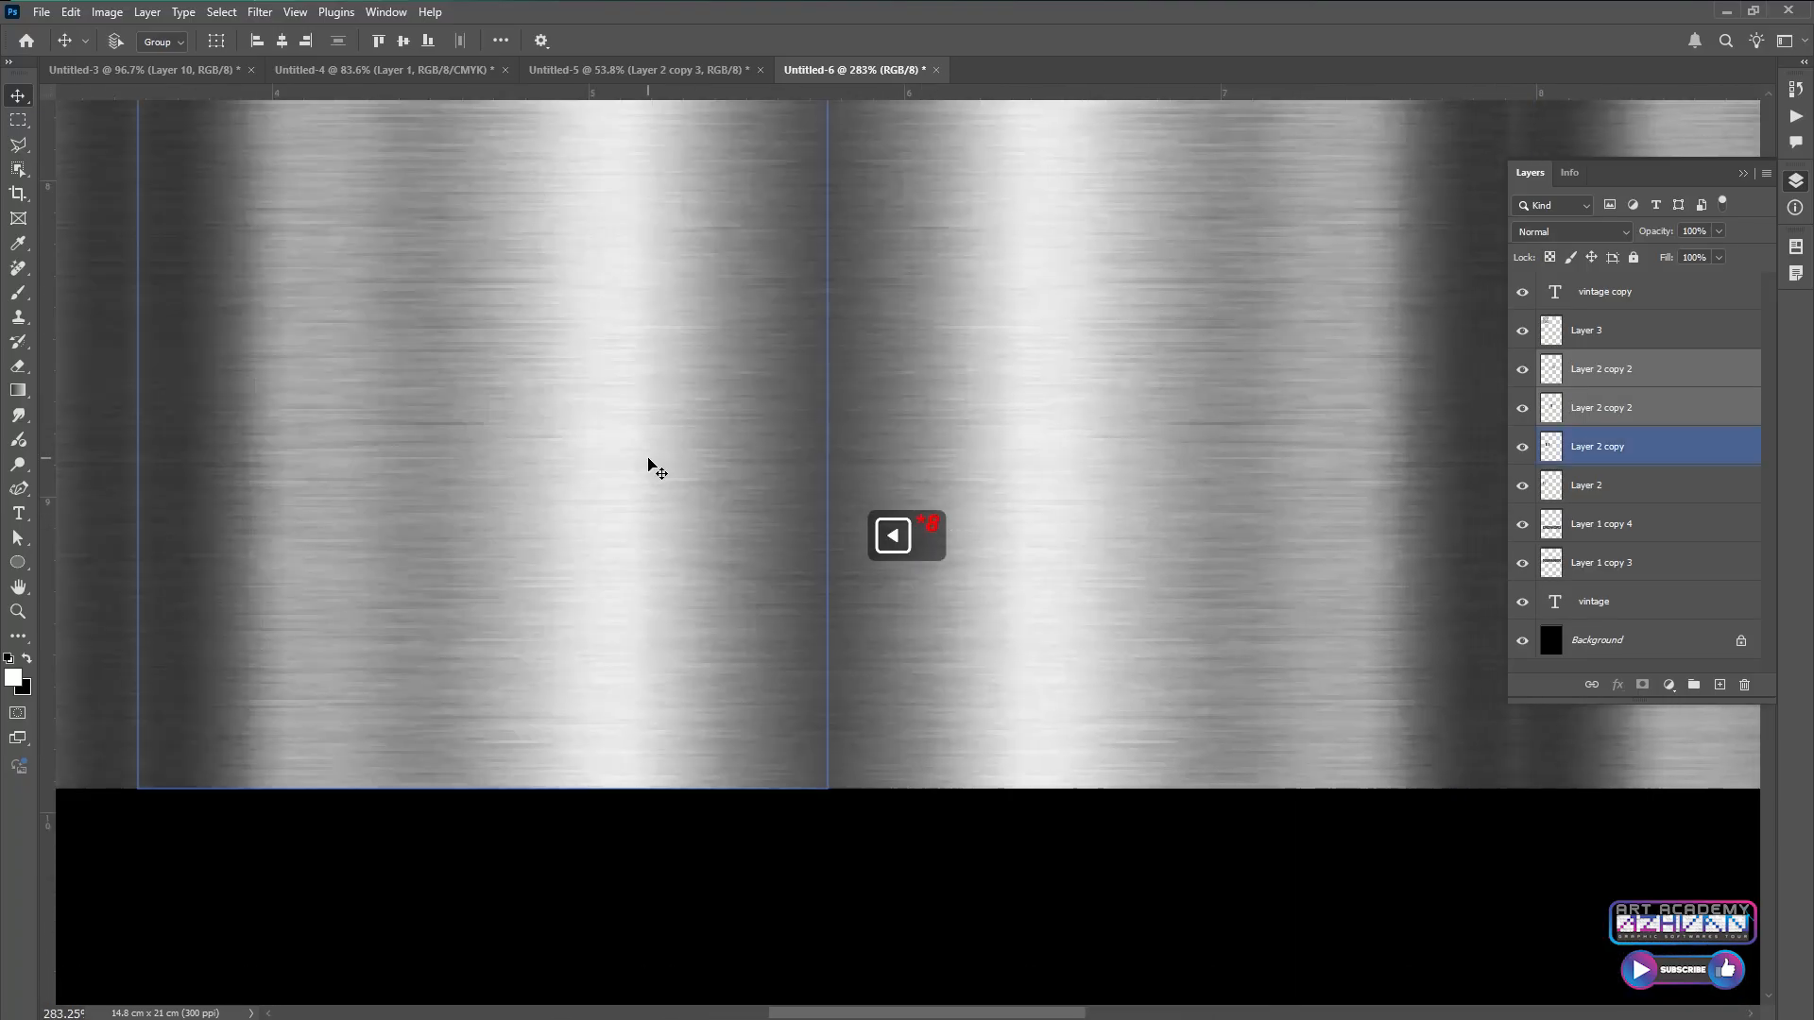
# Duplicate the brushed metal tile pair again to reach past the end of the word, closing the remaining seam
pyautogui.scroll(-3, 632, 472)
pyautogui.scroll(-4, 631, 477)
pyautogui.moveTo(790, 465); pyautogui.dragTo(1181, 469)
pyautogui.scroll(8, 1157, 485)
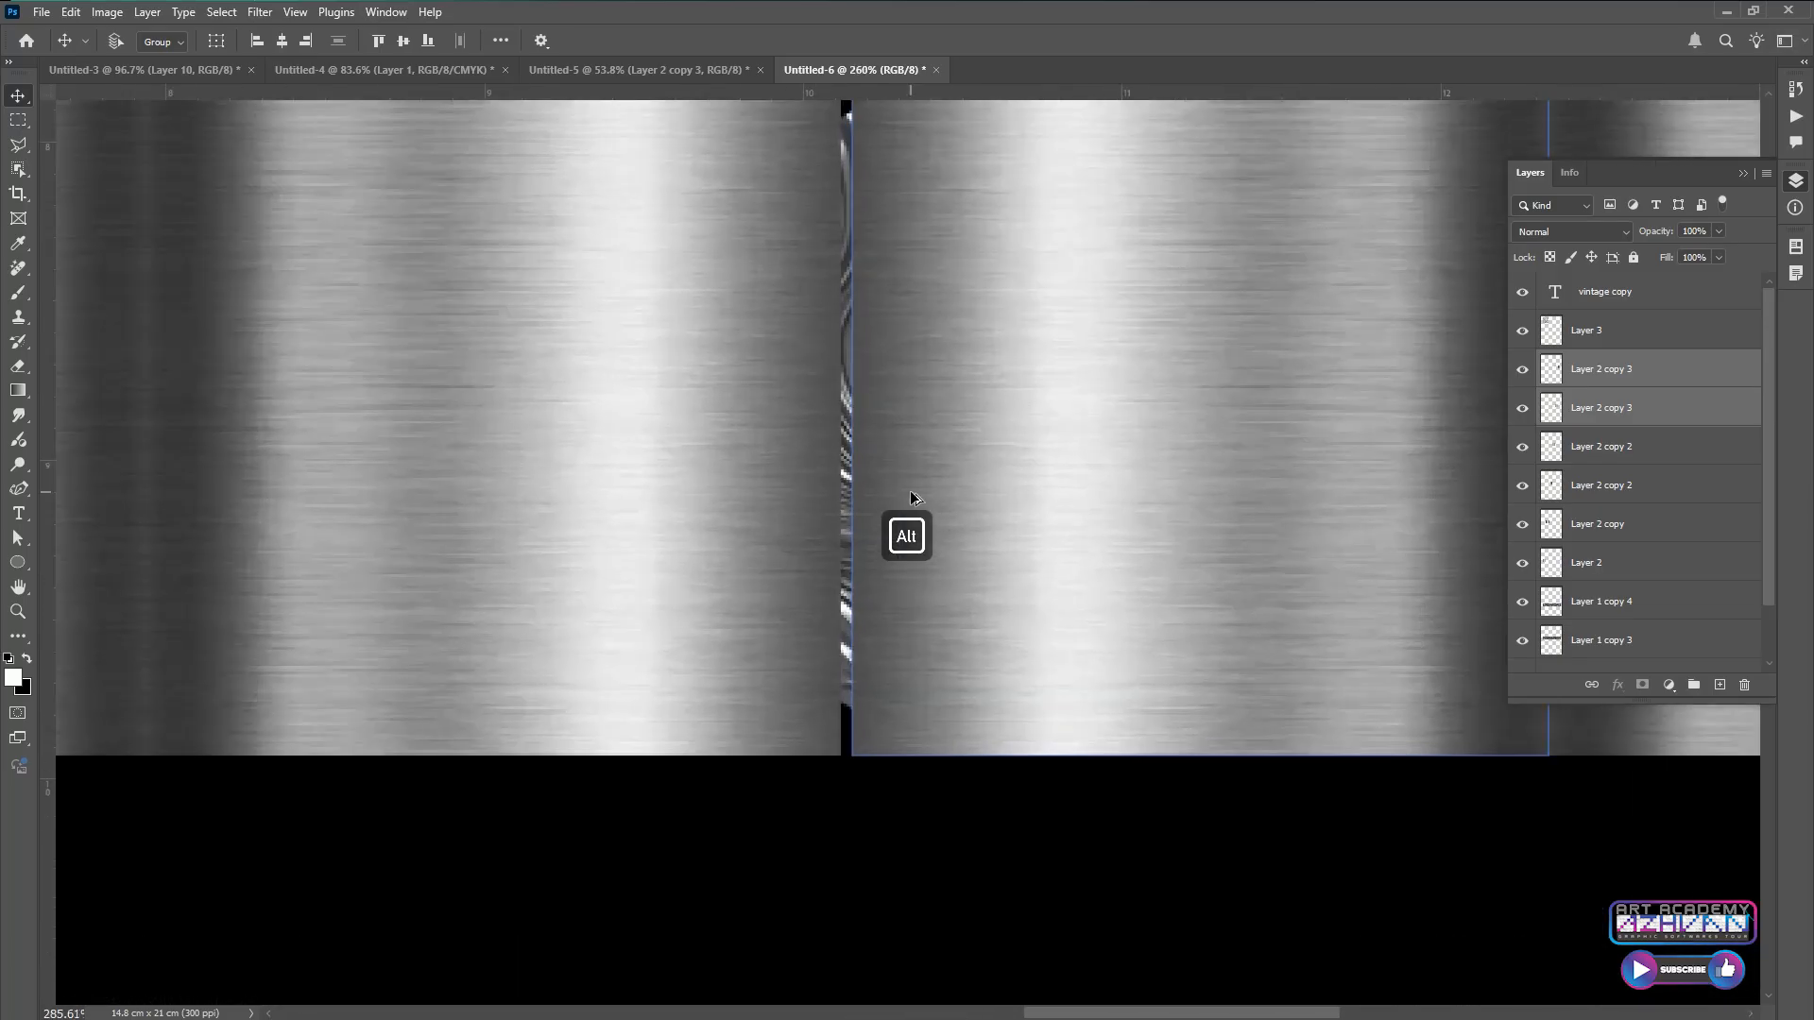
pyautogui.press('Left')
pyautogui.press('Left')
pyautogui.press('Left')
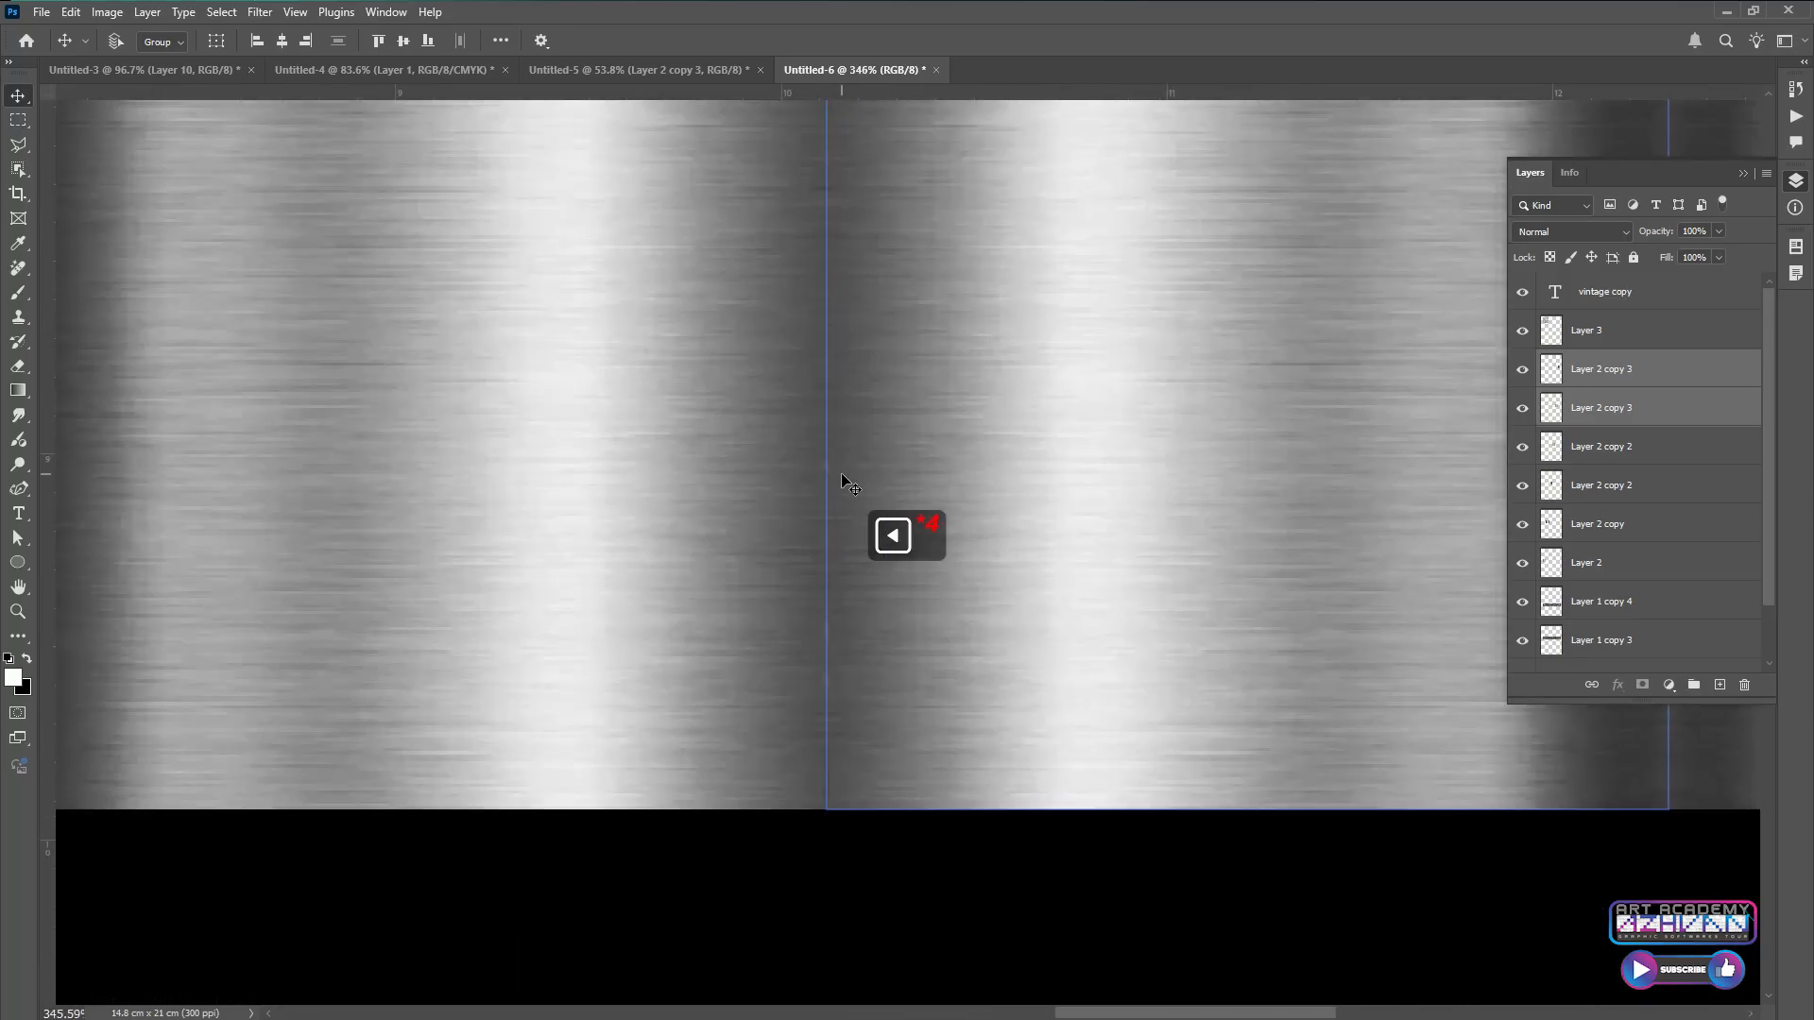
# Merge all brushed metal tile layers into one strip and set its blend mode to Hard Light
pyautogui.scroll(-8, 843, 473)
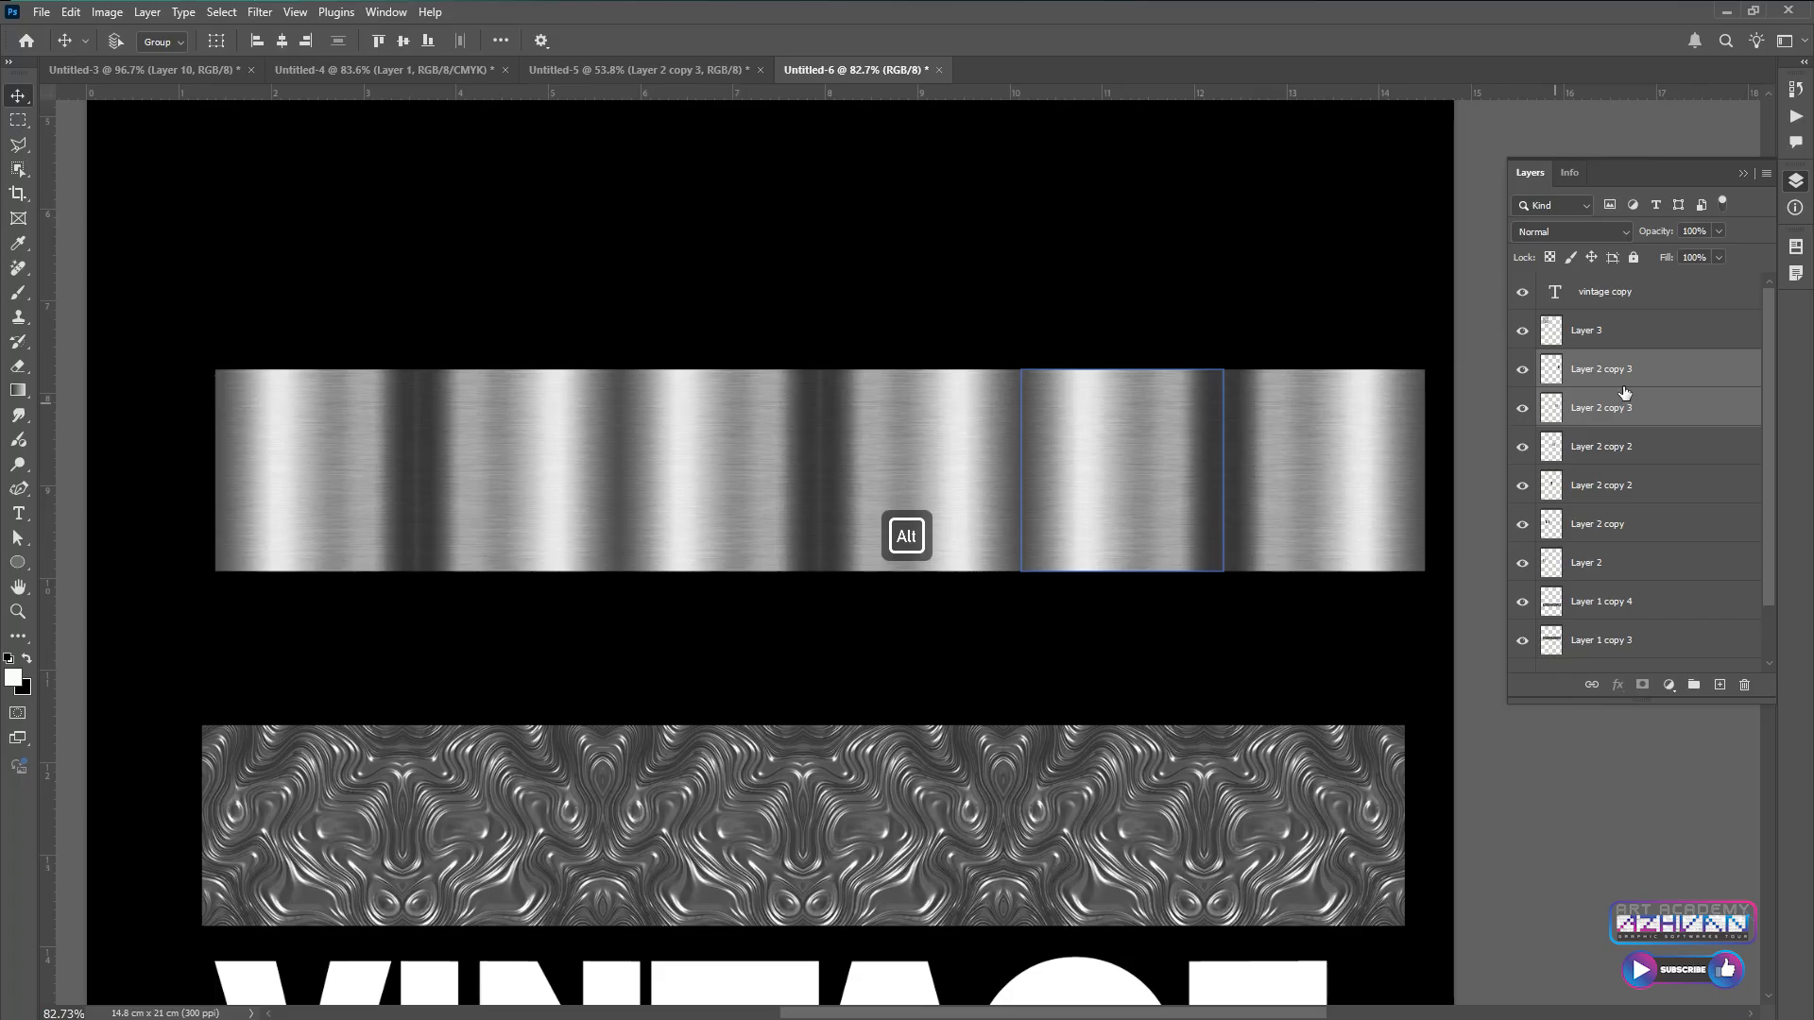
pyautogui.click(1653, 377)
pyautogui.keyDown('shift'); pyautogui.click(1622, 564); pyautogui.keyUp('shift')
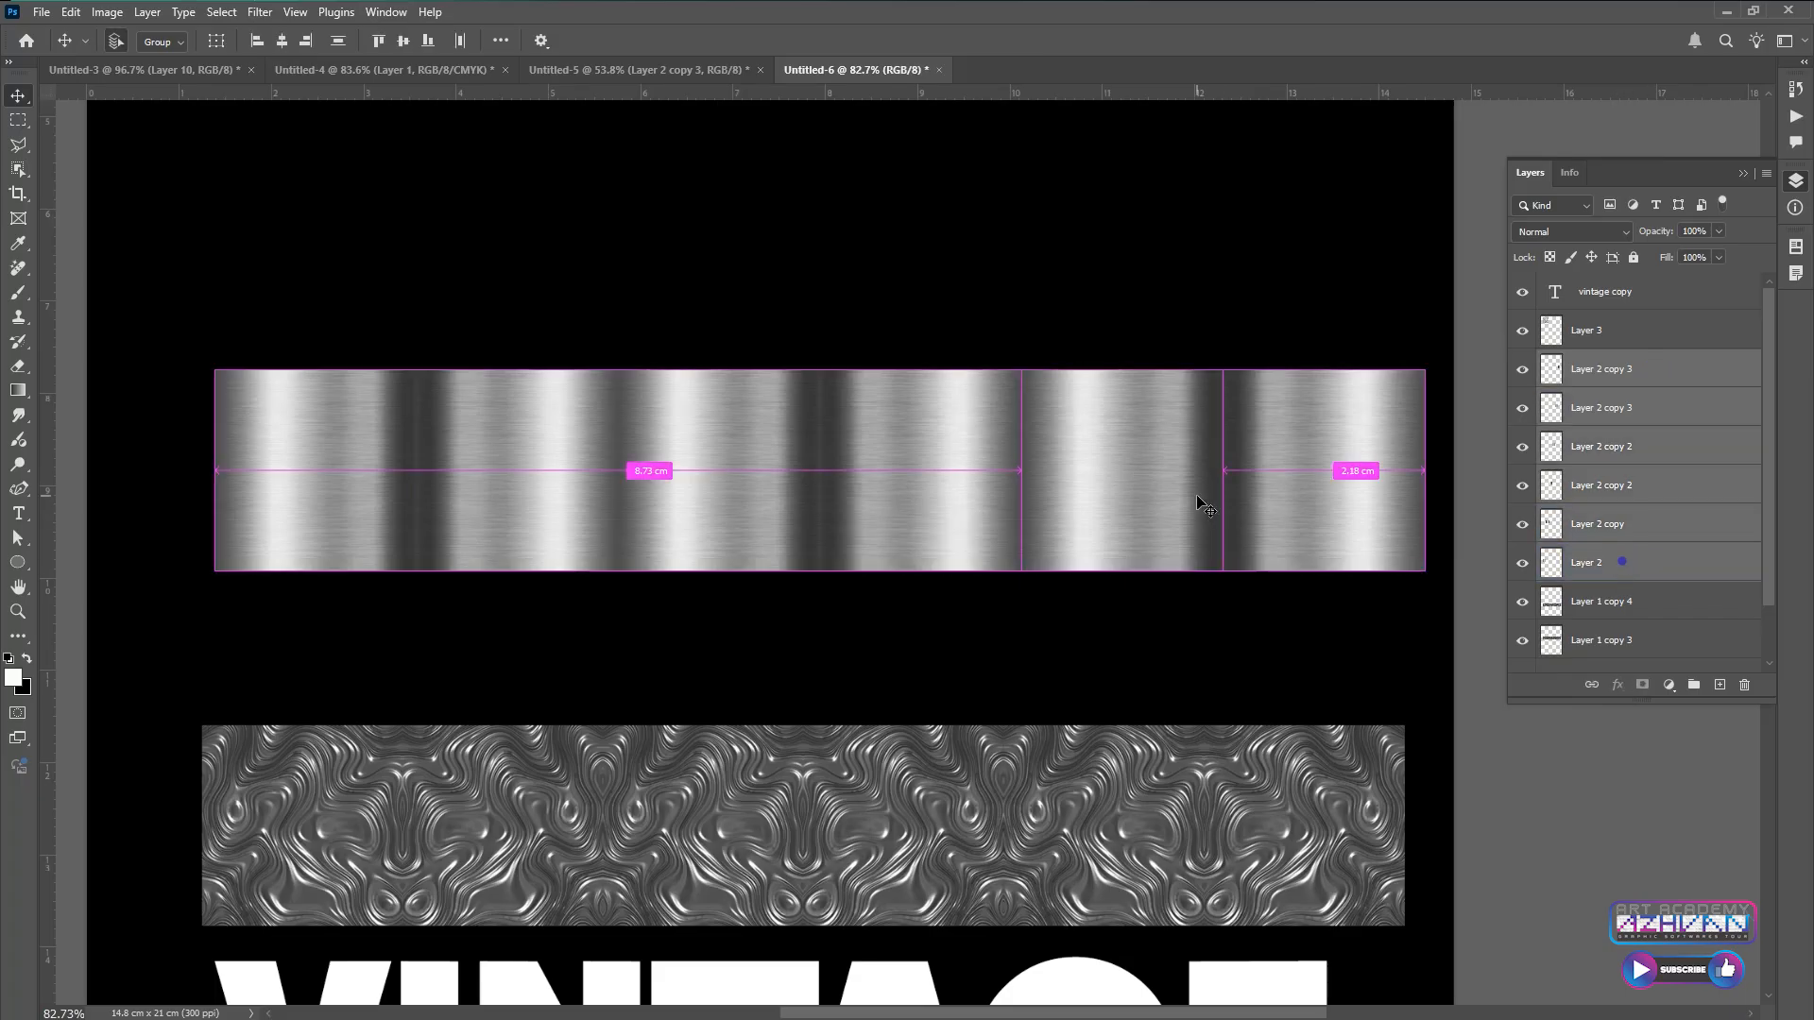
pyautogui.hotkey('ctrl', 'e')
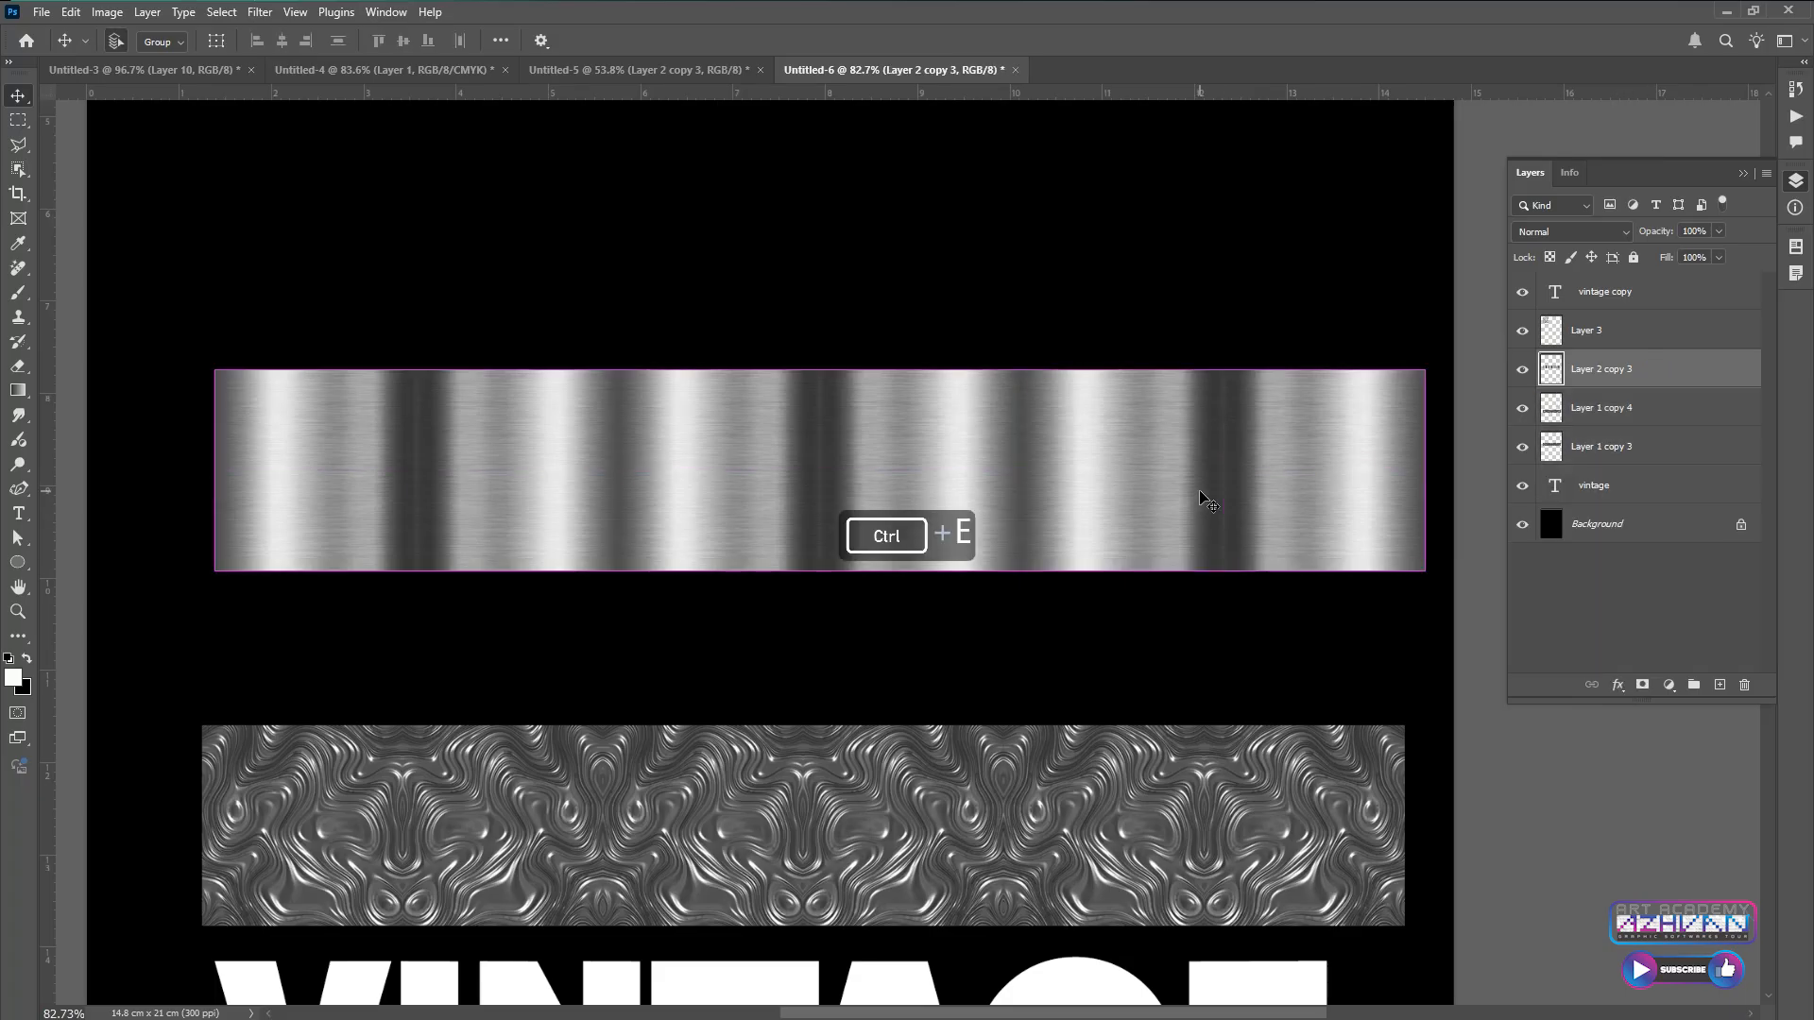
pyautogui.click(1602, 231)
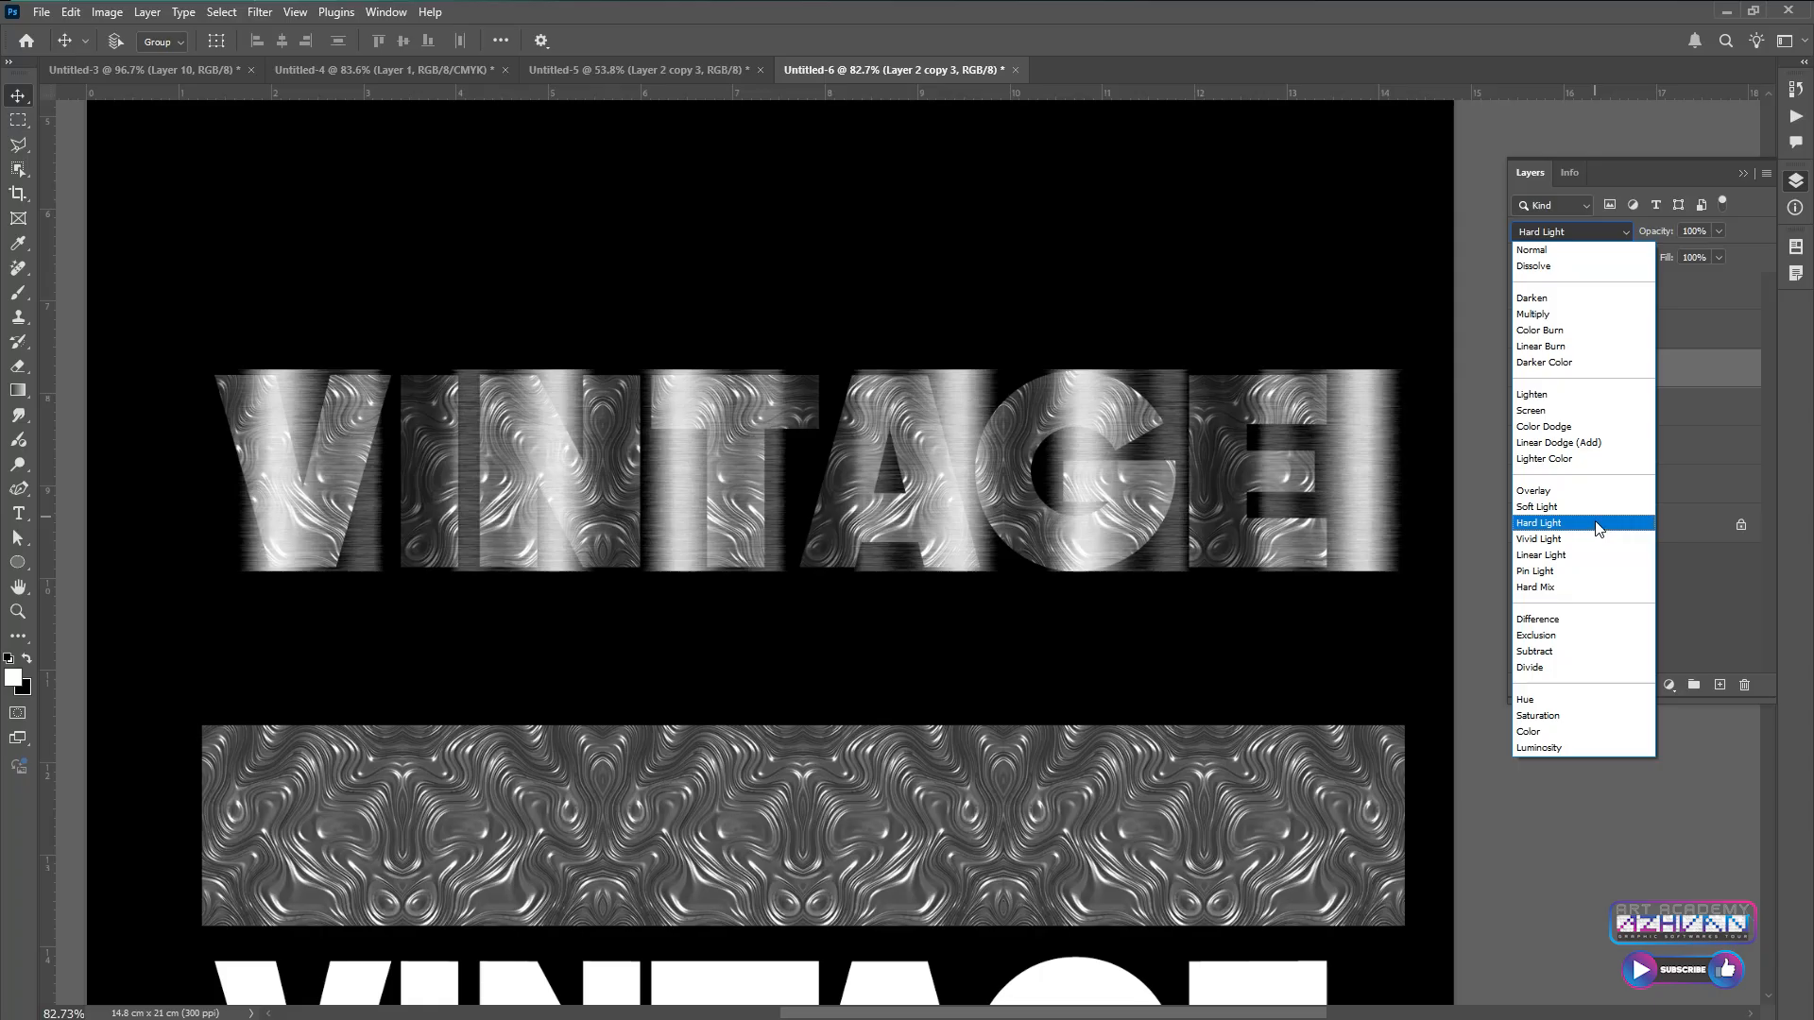
pyautogui.click(1597, 527)
# Add a linear gold Gradient Overlay and a 10 px white inside Stroke to the upper vintage text layer
pyautogui.rightClick(1273, 467)
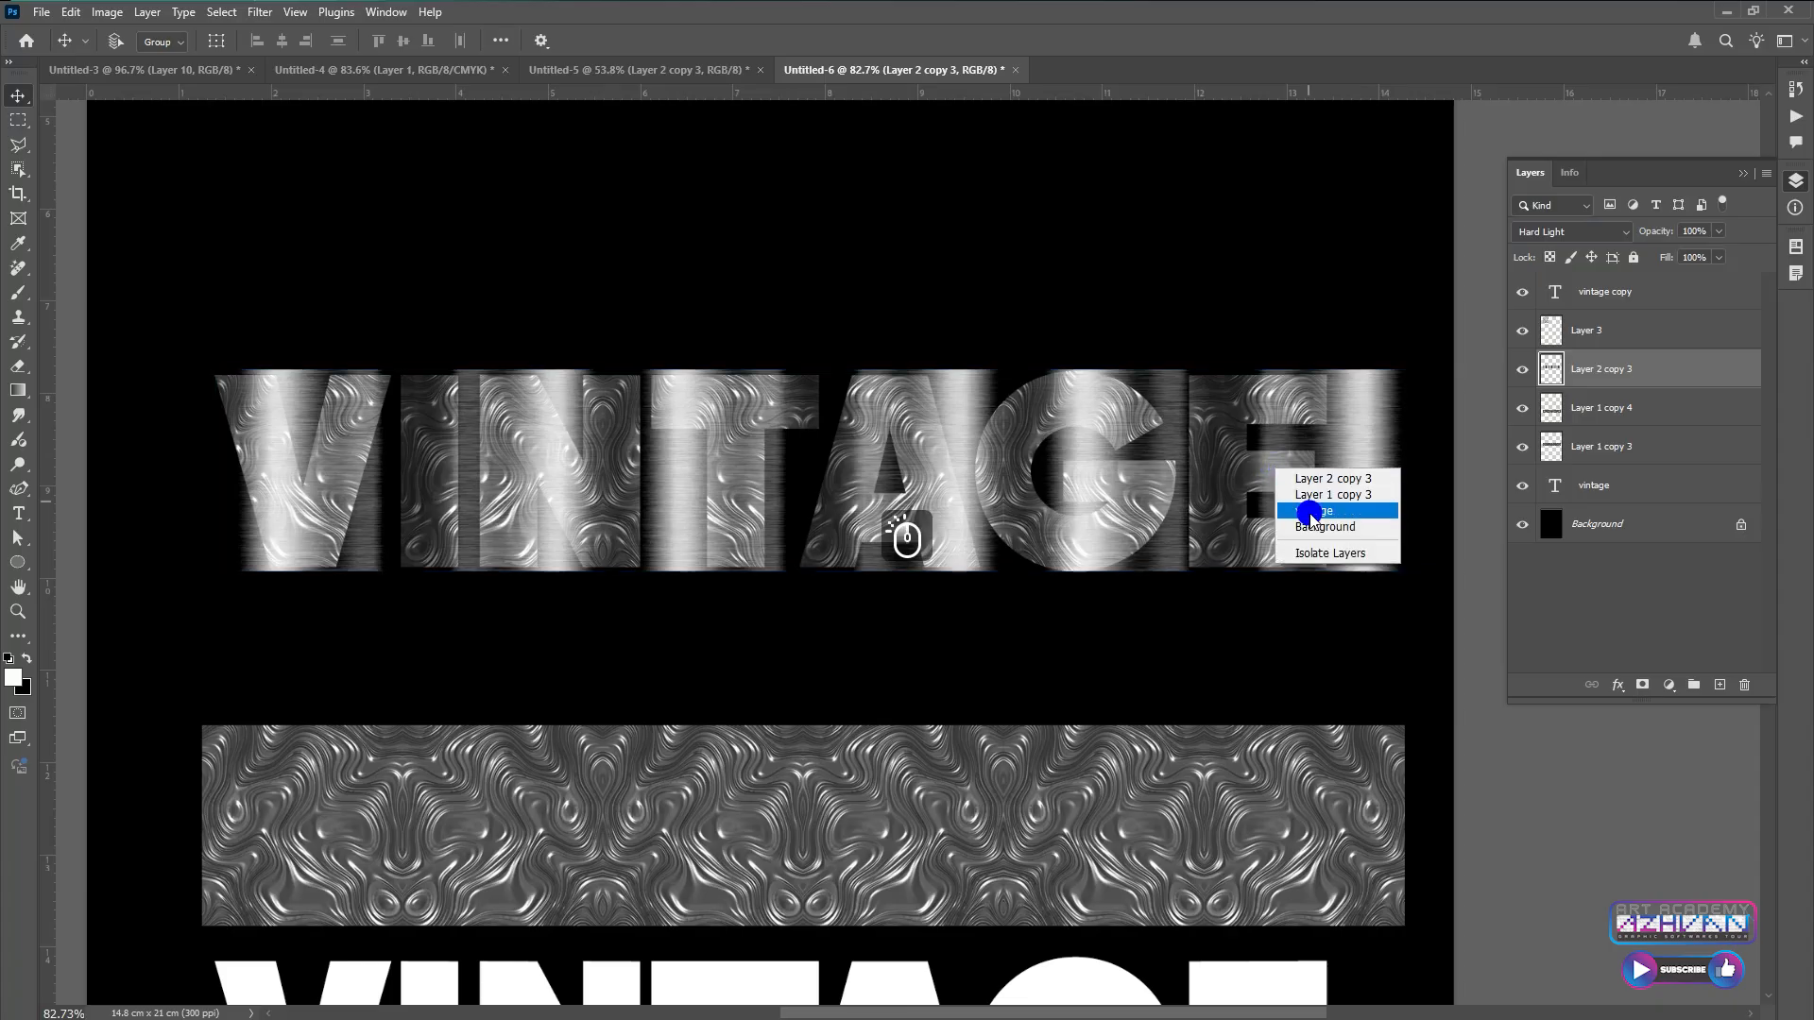
pyautogui.click(1309, 512)
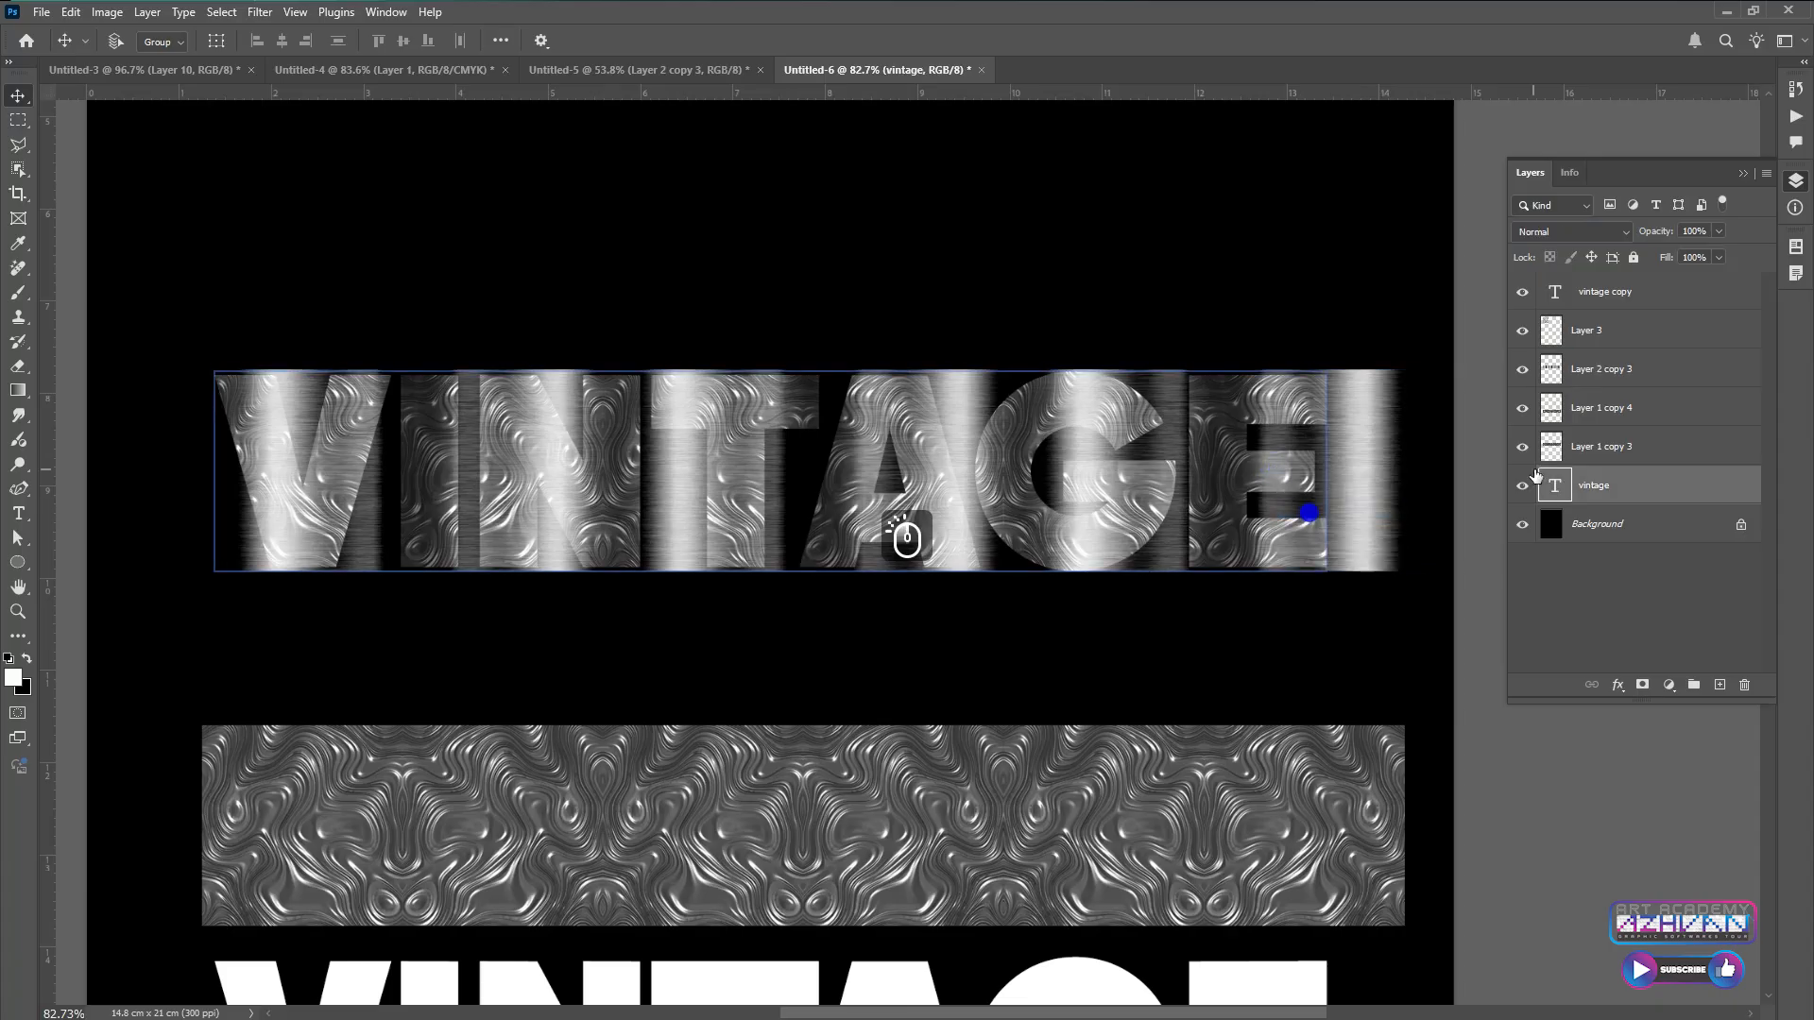
pyautogui.doubleClick(1637, 480)
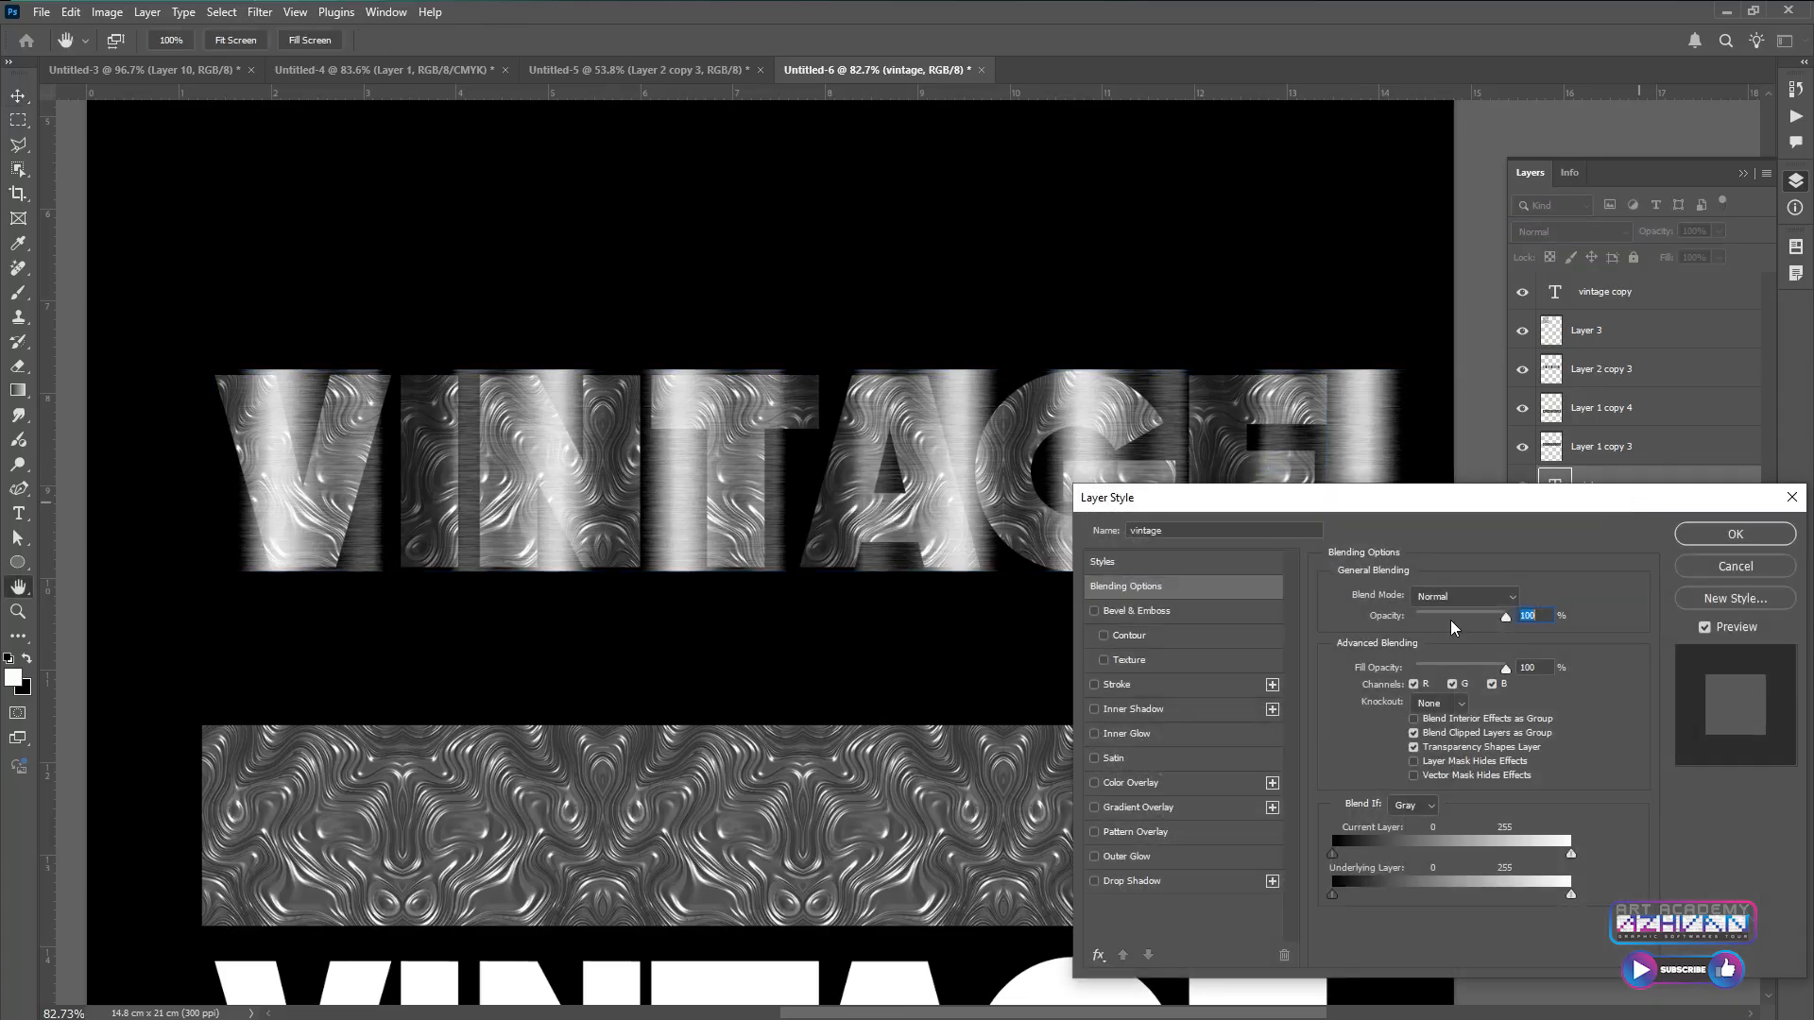
pyautogui.click(1166, 807)
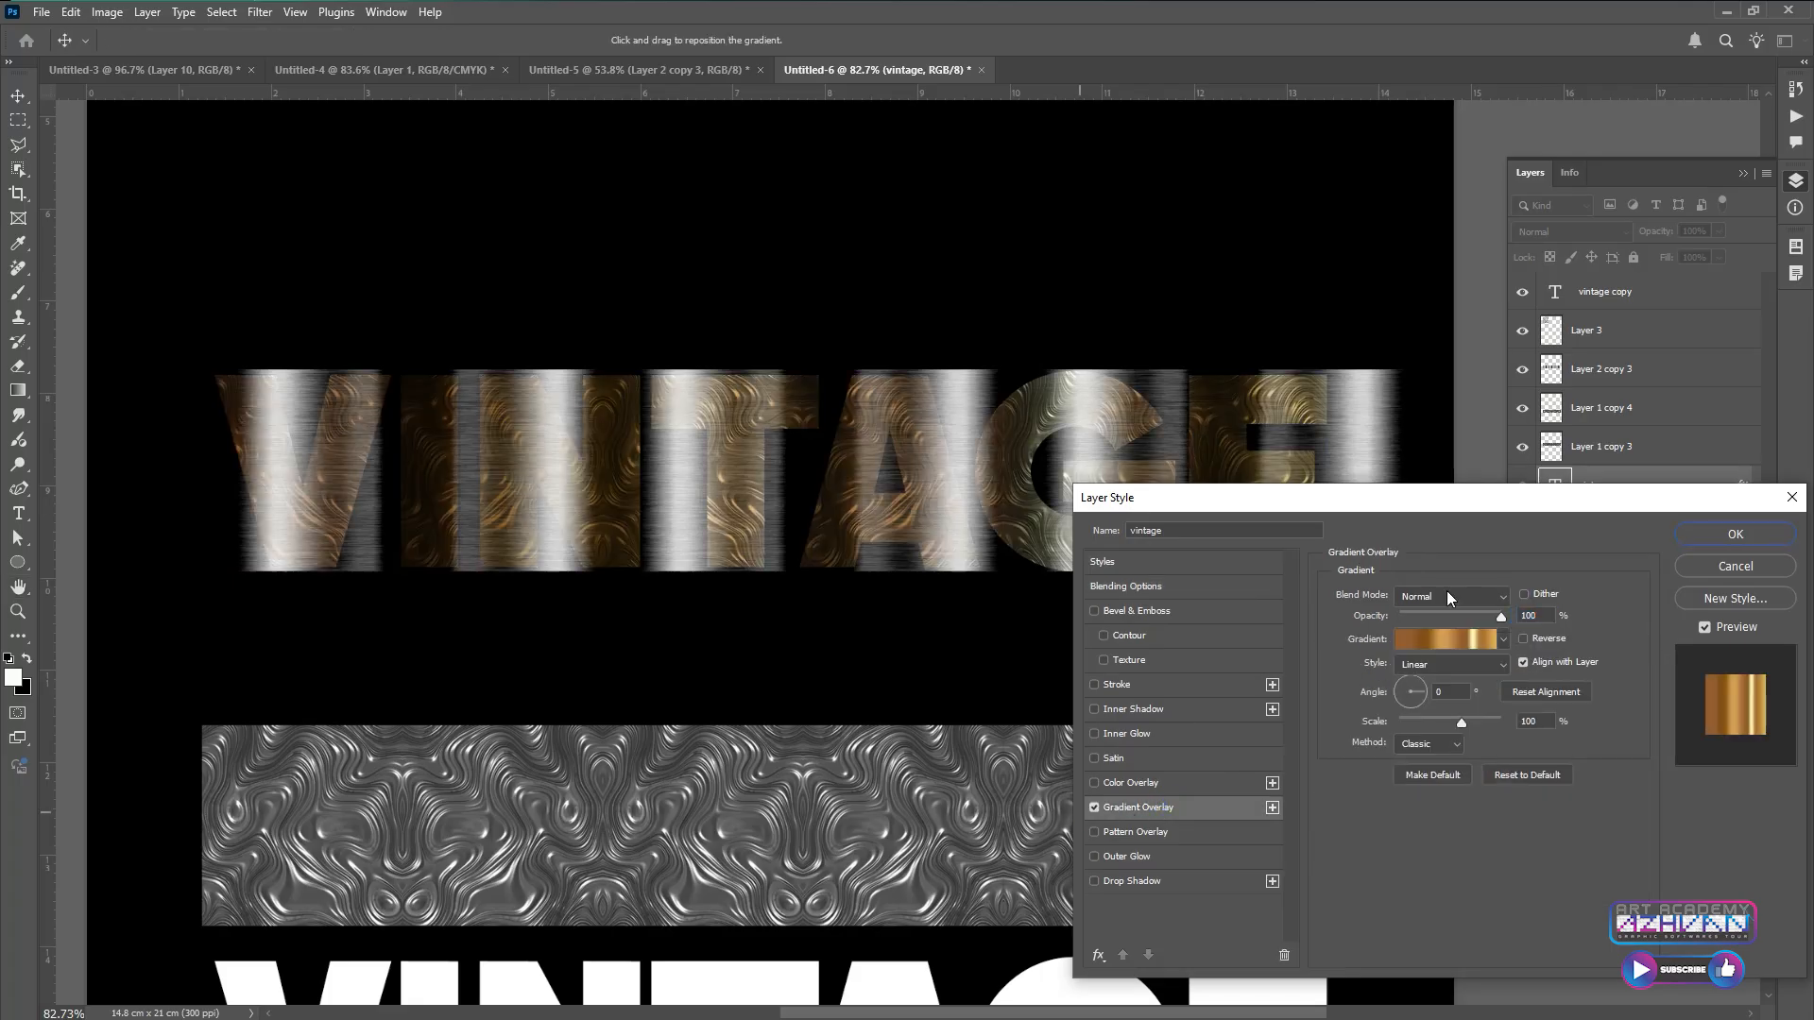
pyautogui.click(1126, 690)
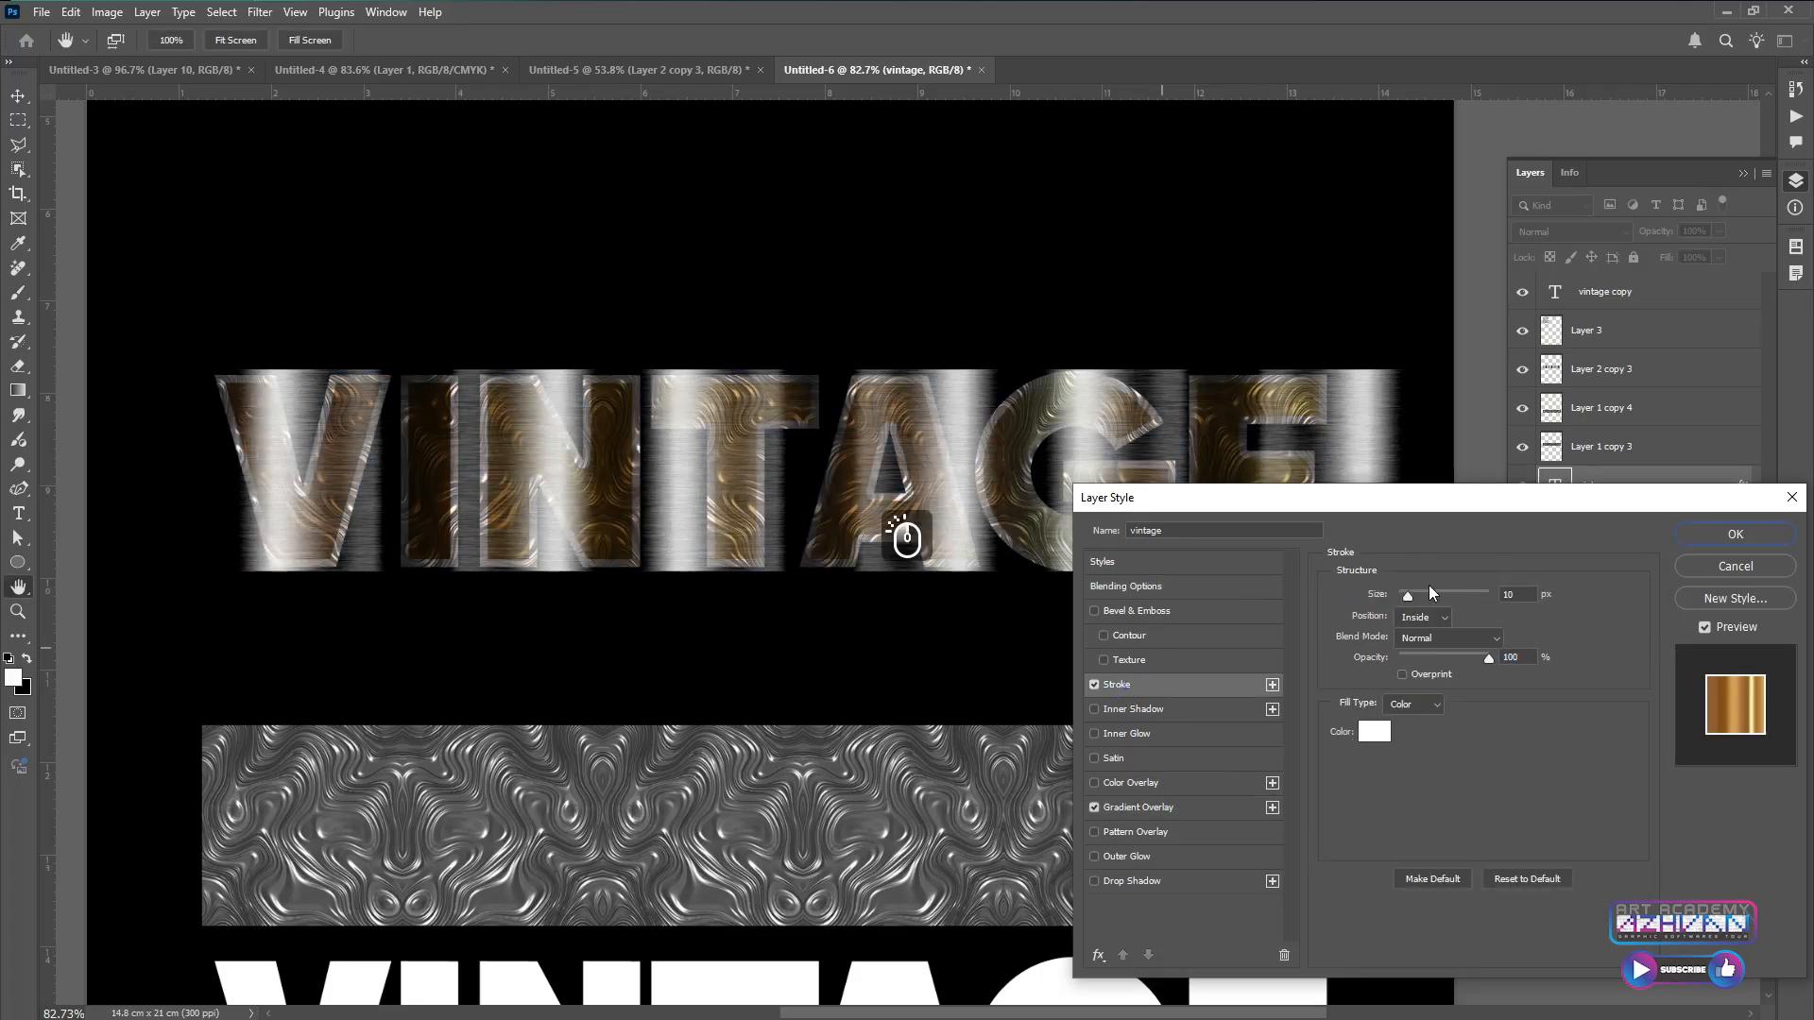
pyautogui.click(1730, 536)
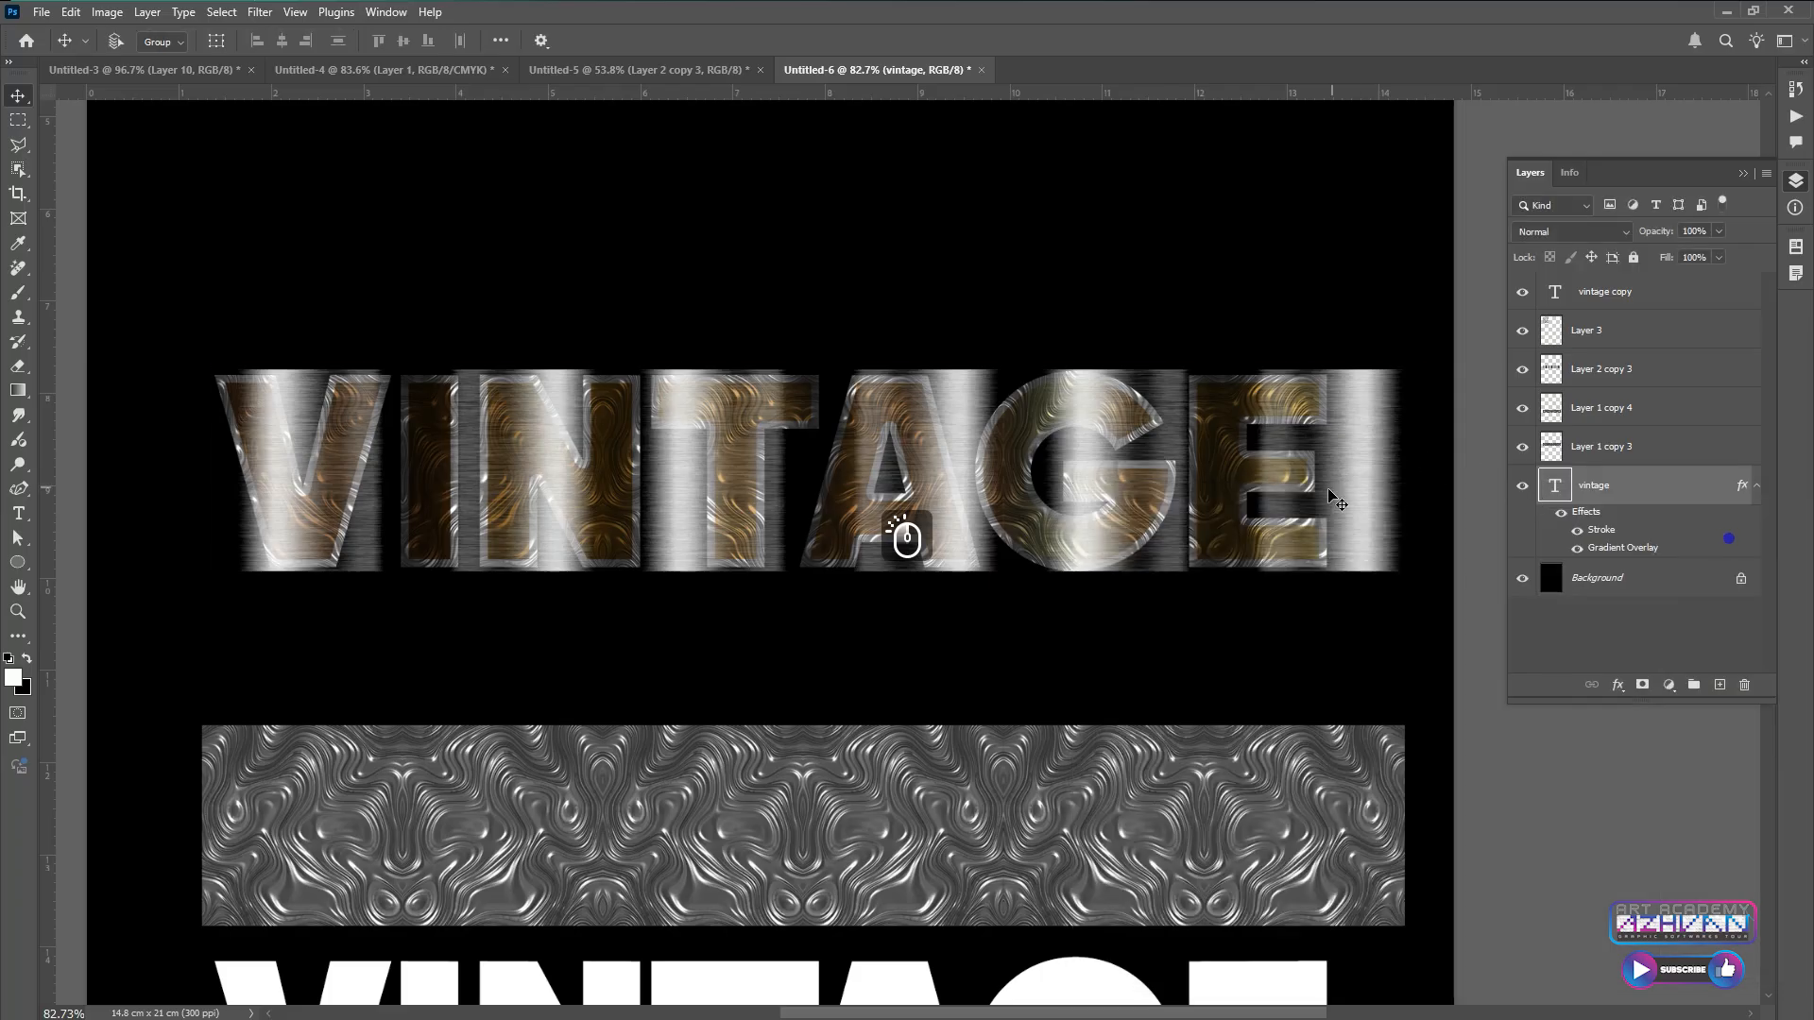
# Load the upper vintage text's outline as a selection and copy that area of the brushed metal strip to a new layer
pyautogui.keyDown('ctrl'); pyautogui.click(1554, 489); pyautogui.keyUp('ctrl')
pyautogui.rightClick(1370, 444)
pyautogui.click(1407, 454)
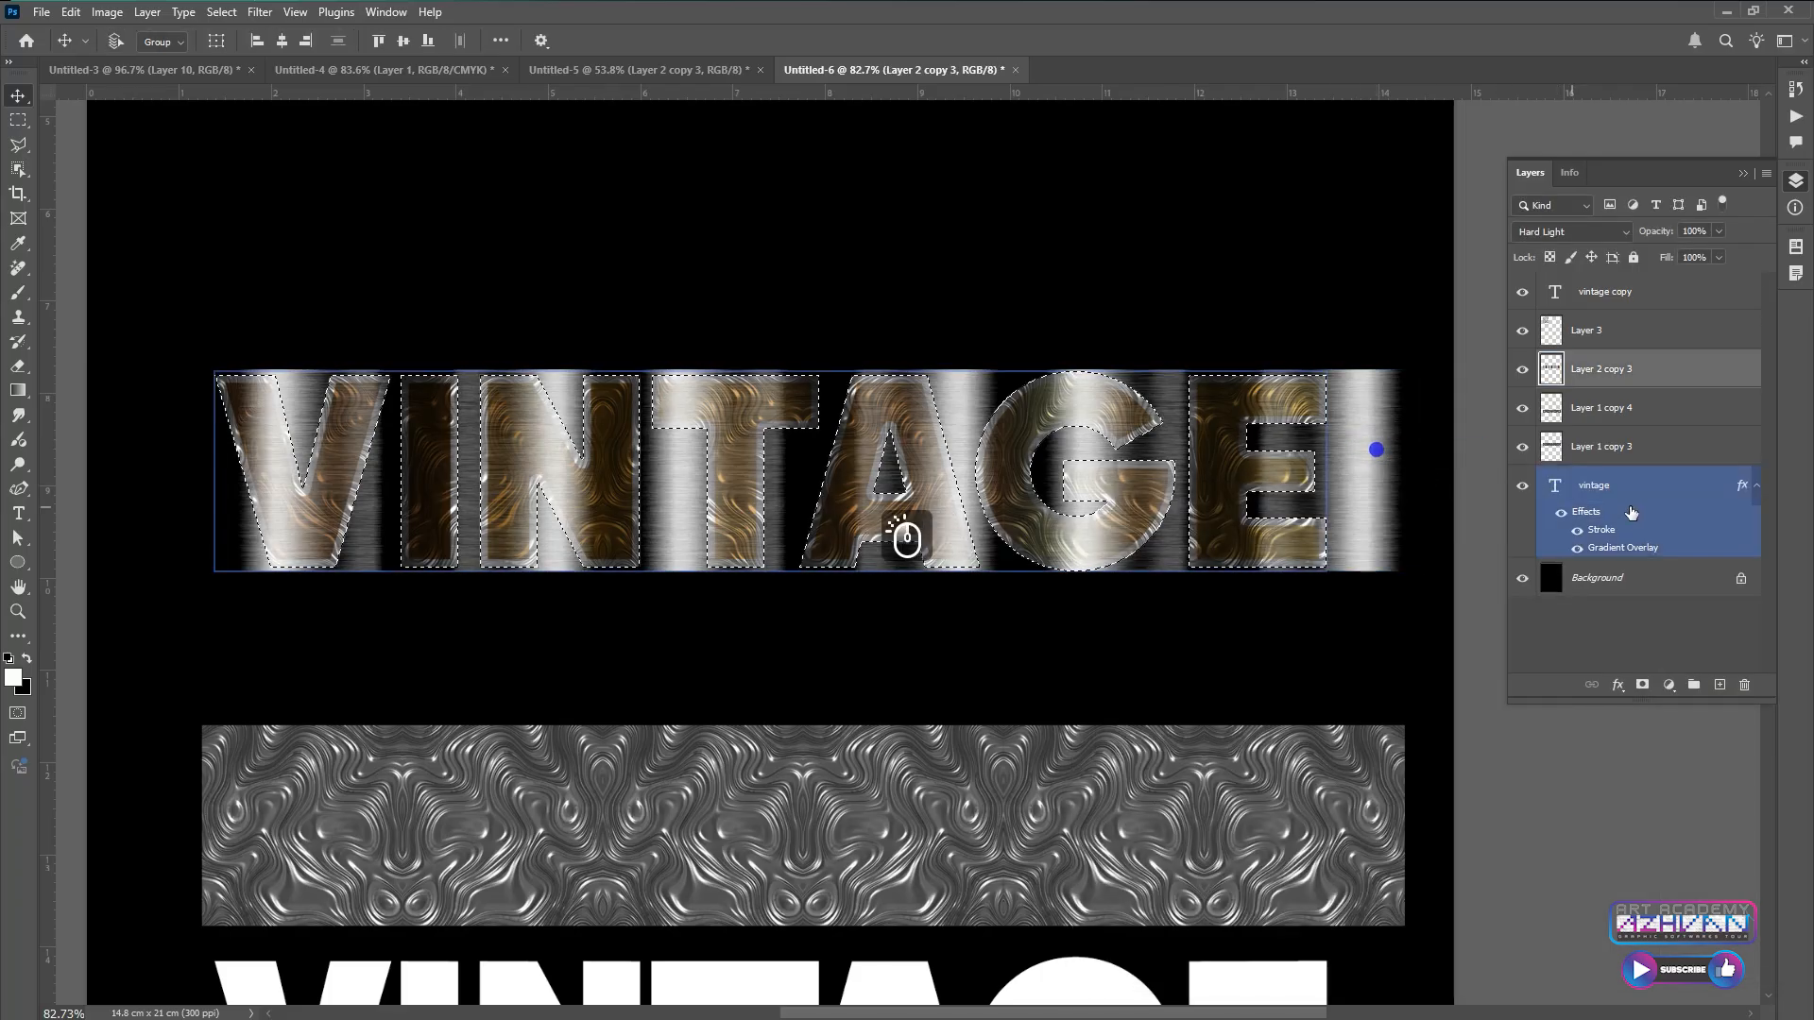
pyautogui.hotkey('ctrl', 'j')
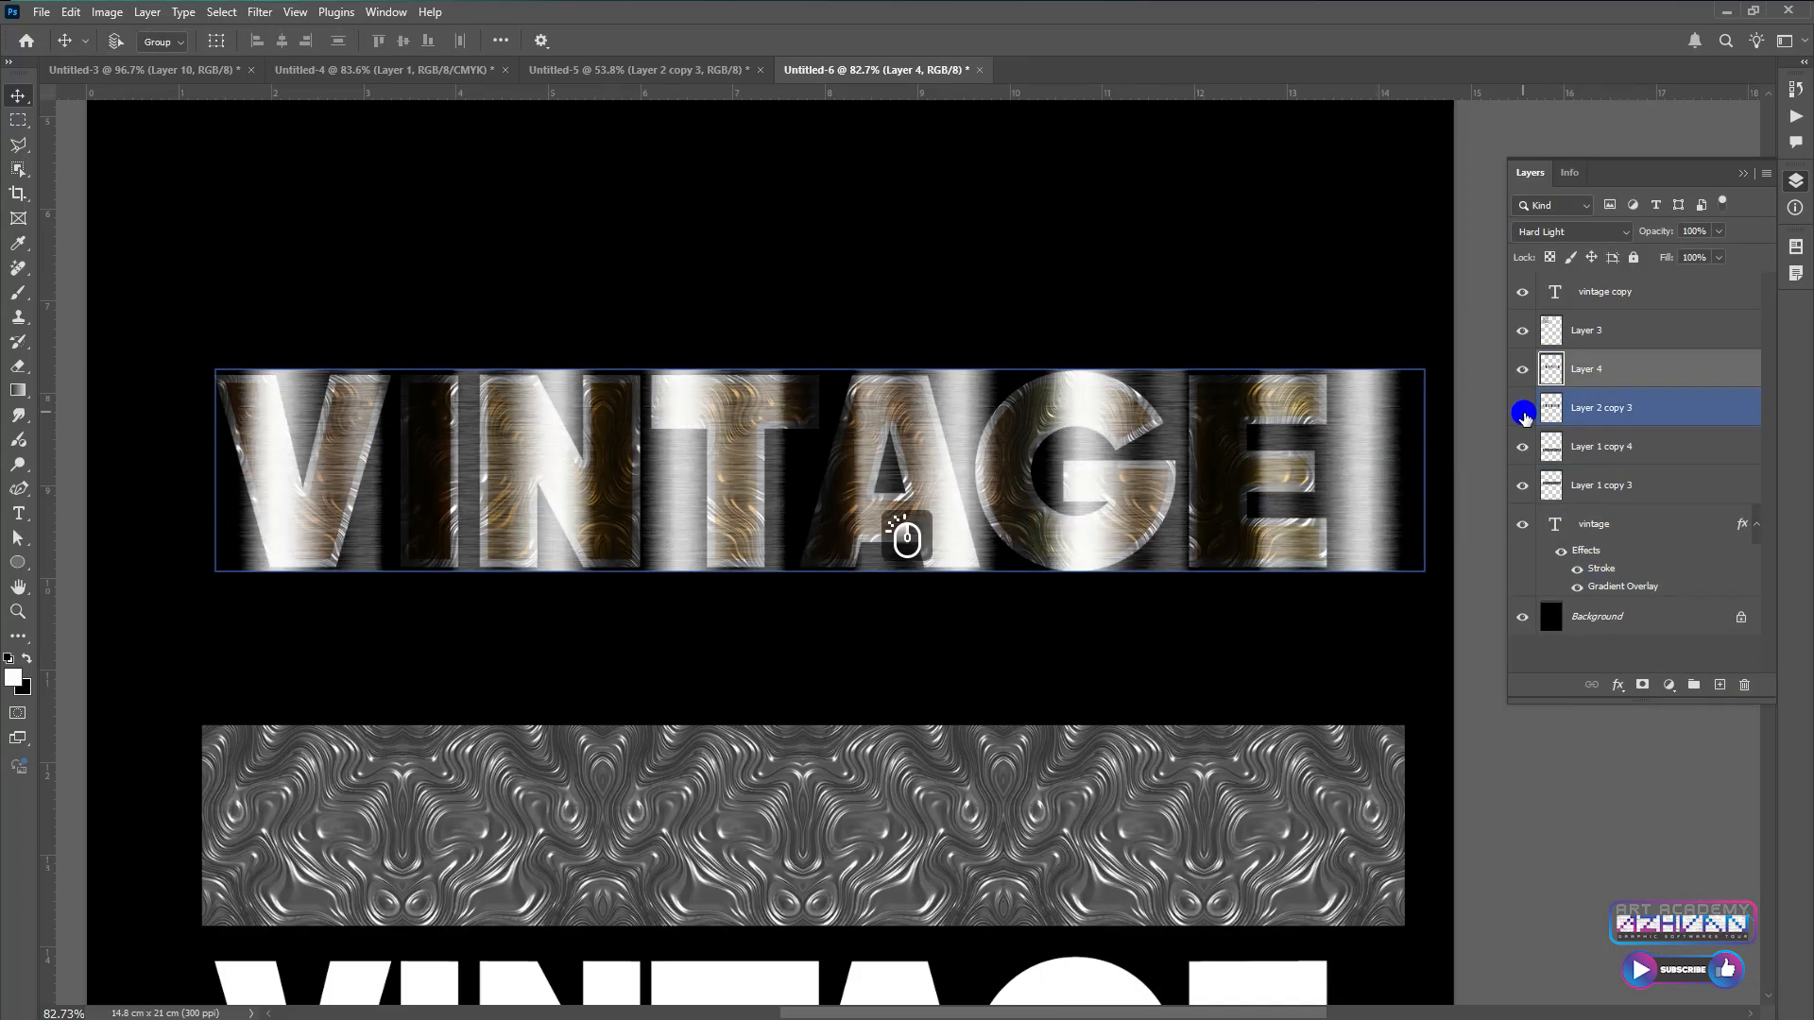
# Hide the full brushed metal strip layer beneath its text-shaped copy
pyautogui.click(1523, 413)
pyautogui.scroll(-2, 885, 446)
pyautogui.scroll(4, 885, 446)
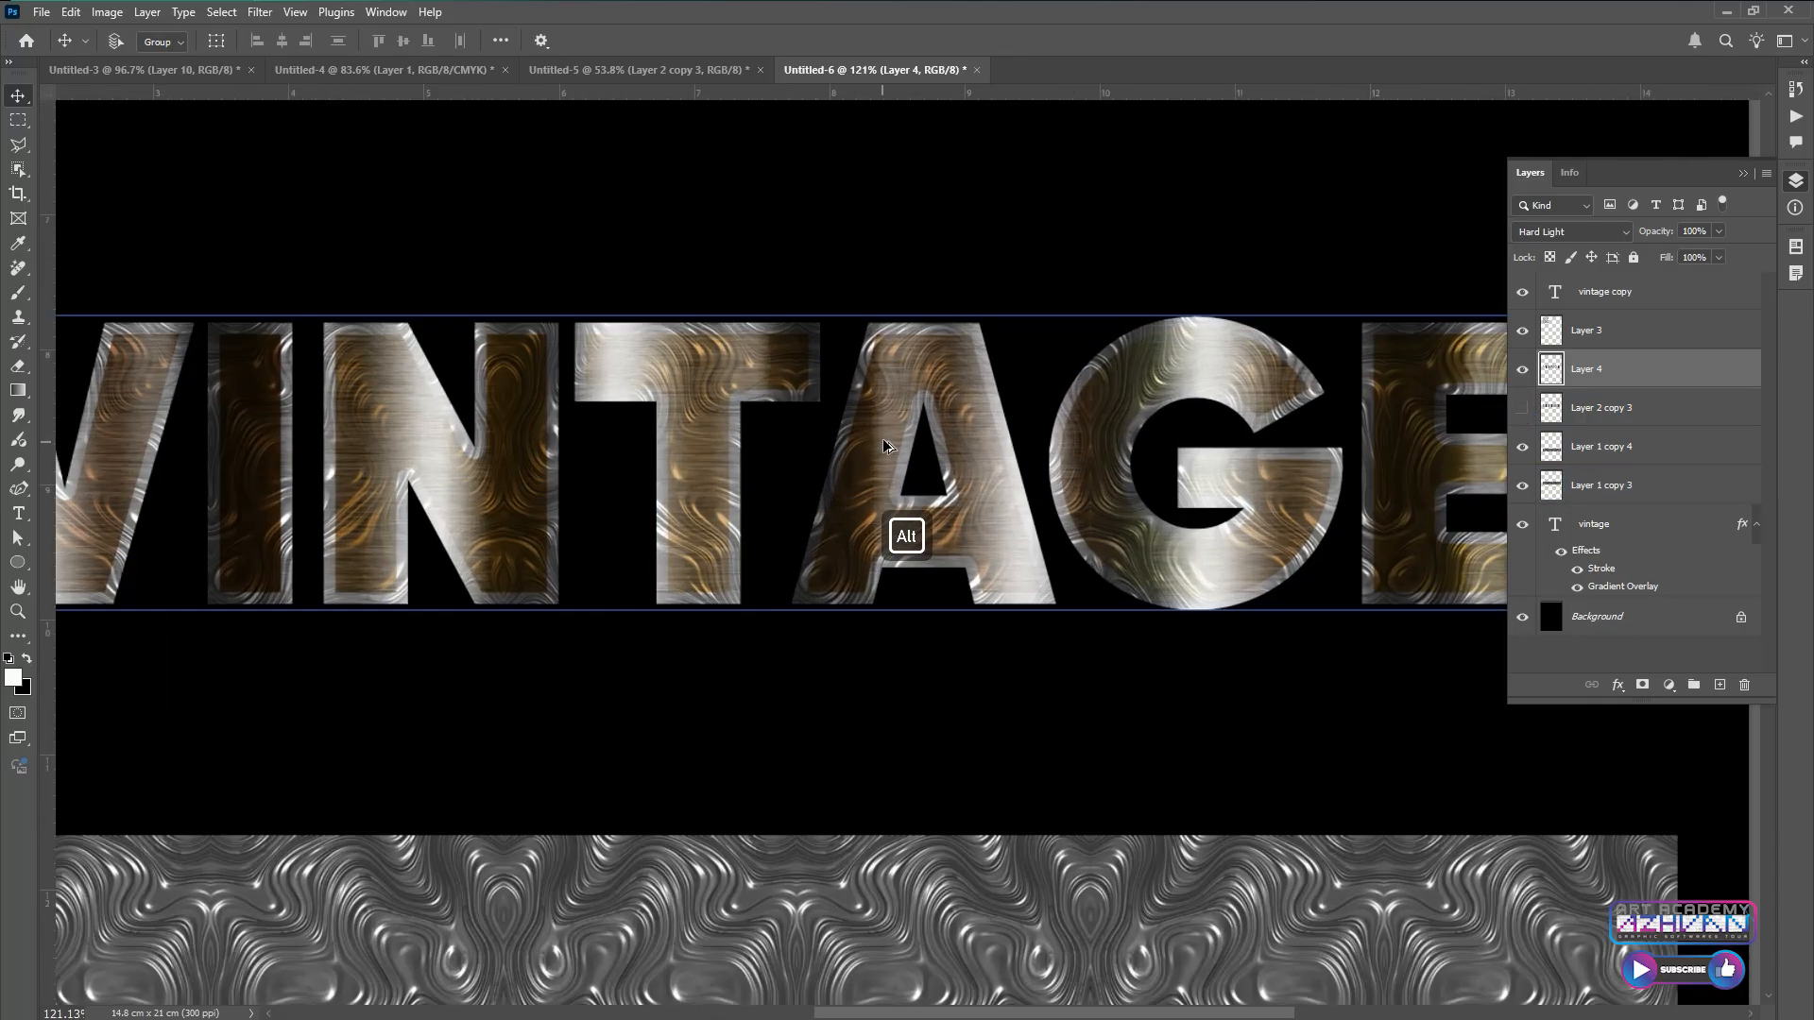
# Move the lower swirled metal strip down over the lower white VINTAGE text so it covers the letters
pyautogui.scroll(-4, 884, 446)
pyautogui.rightClick(956, 593)
pyautogui.click(968, 602)
pyautogui.moveTo(1007, 547); pyautogui.dragTo(992, 704)
pyautogui.press('Down')
pyautogui.press('Down')
pyautogui.press('Down')
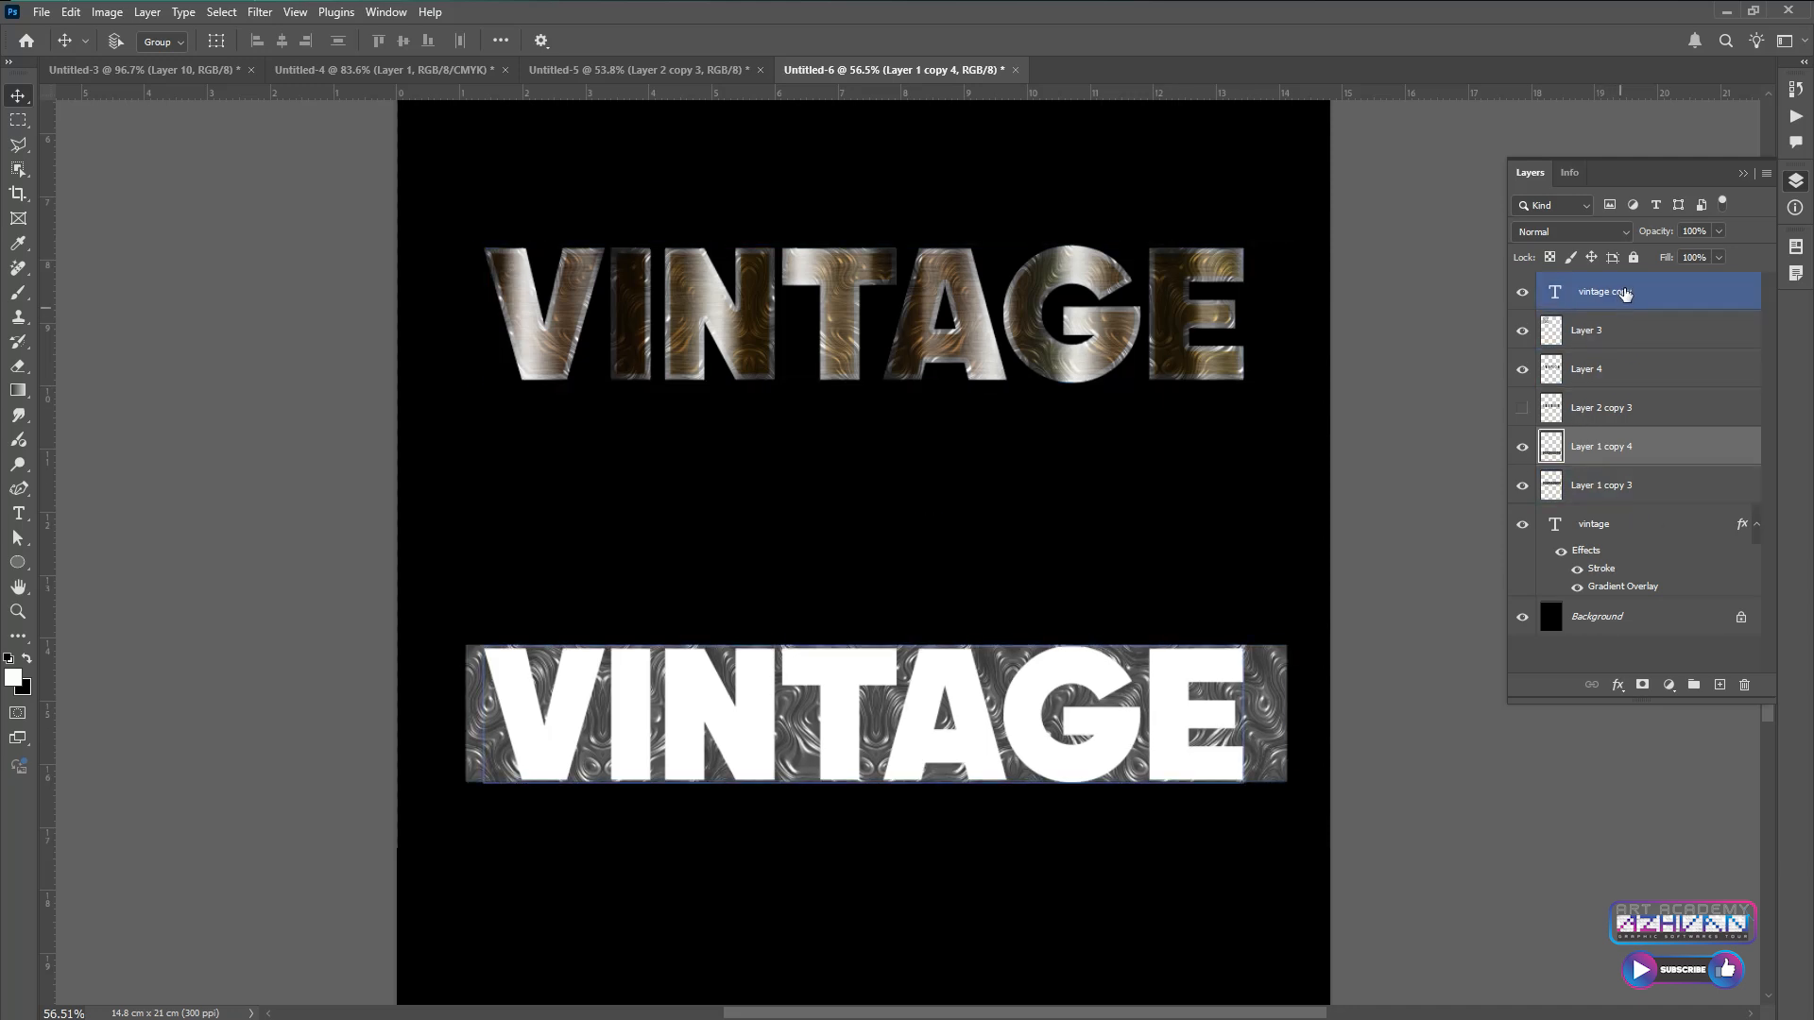
# Place the vintage copy text layer beneath the swirled metal strip and set the strip's blend mode to Multiply
pyautogui.moveTo(1625, 290); pyautogui.dragTo(1611, 464)
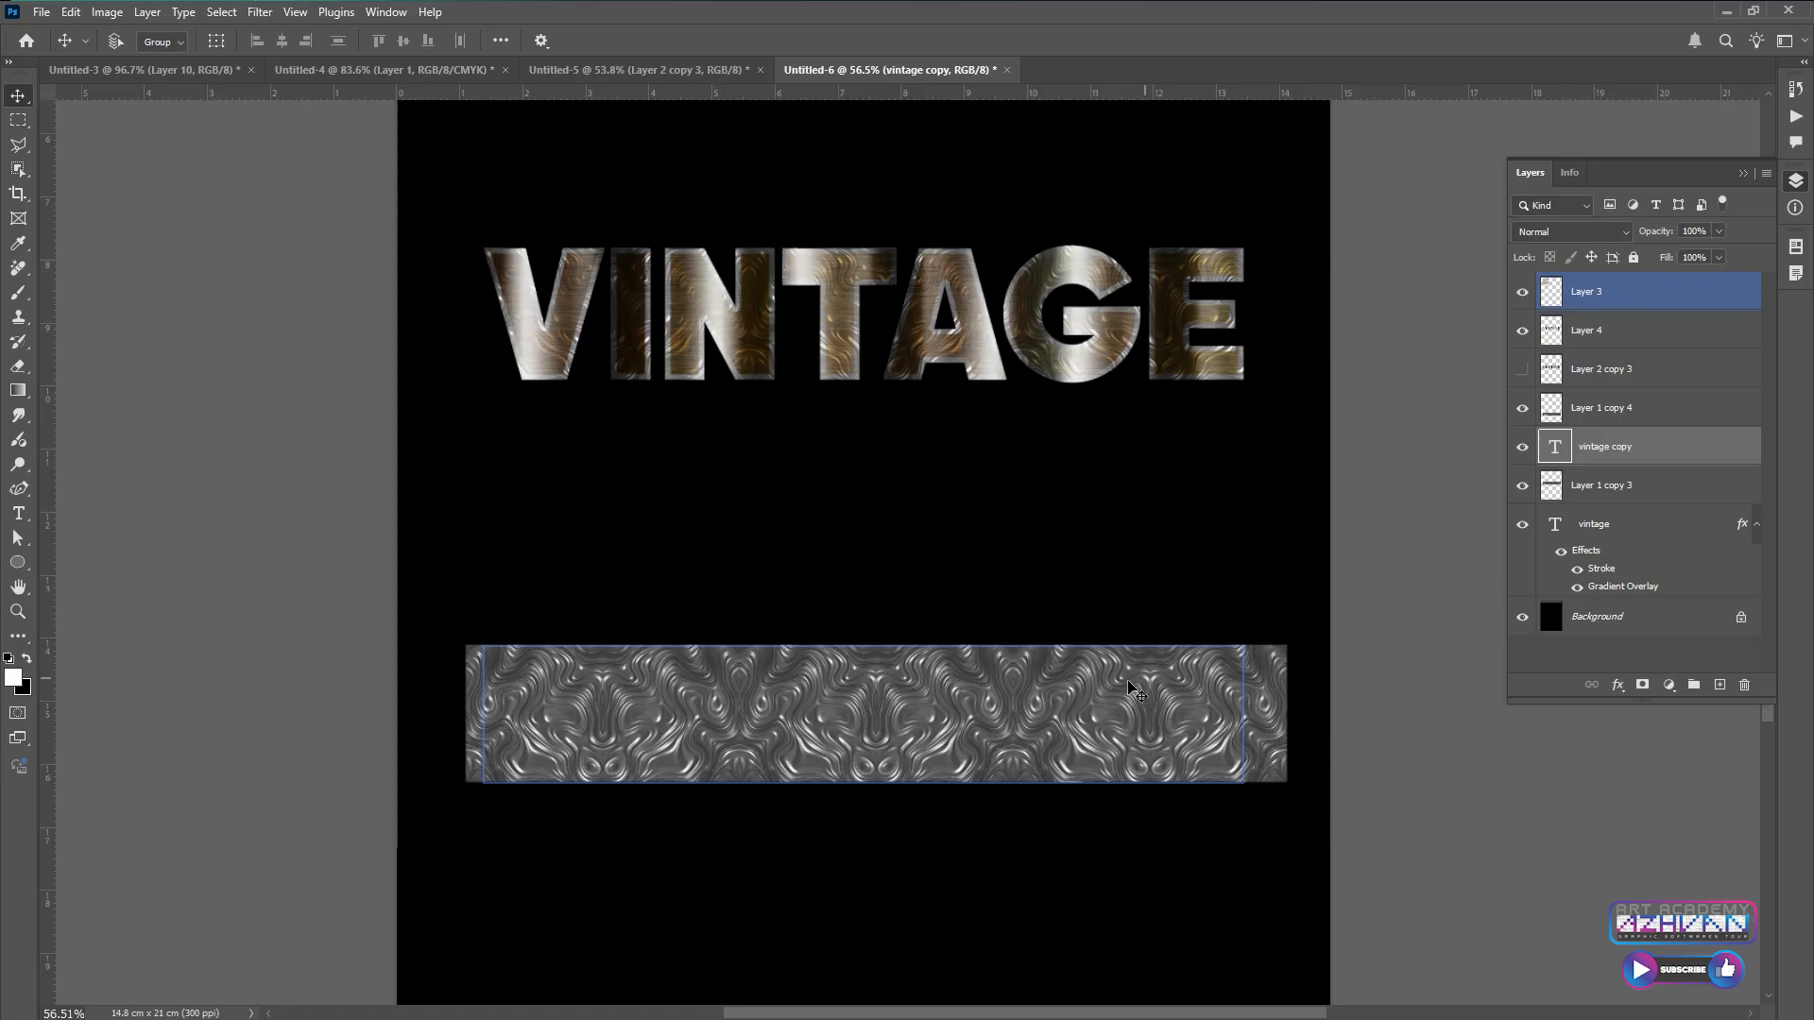
pyautogui.rightClick(1049, 711)
pyautogui.click(1056, 713)
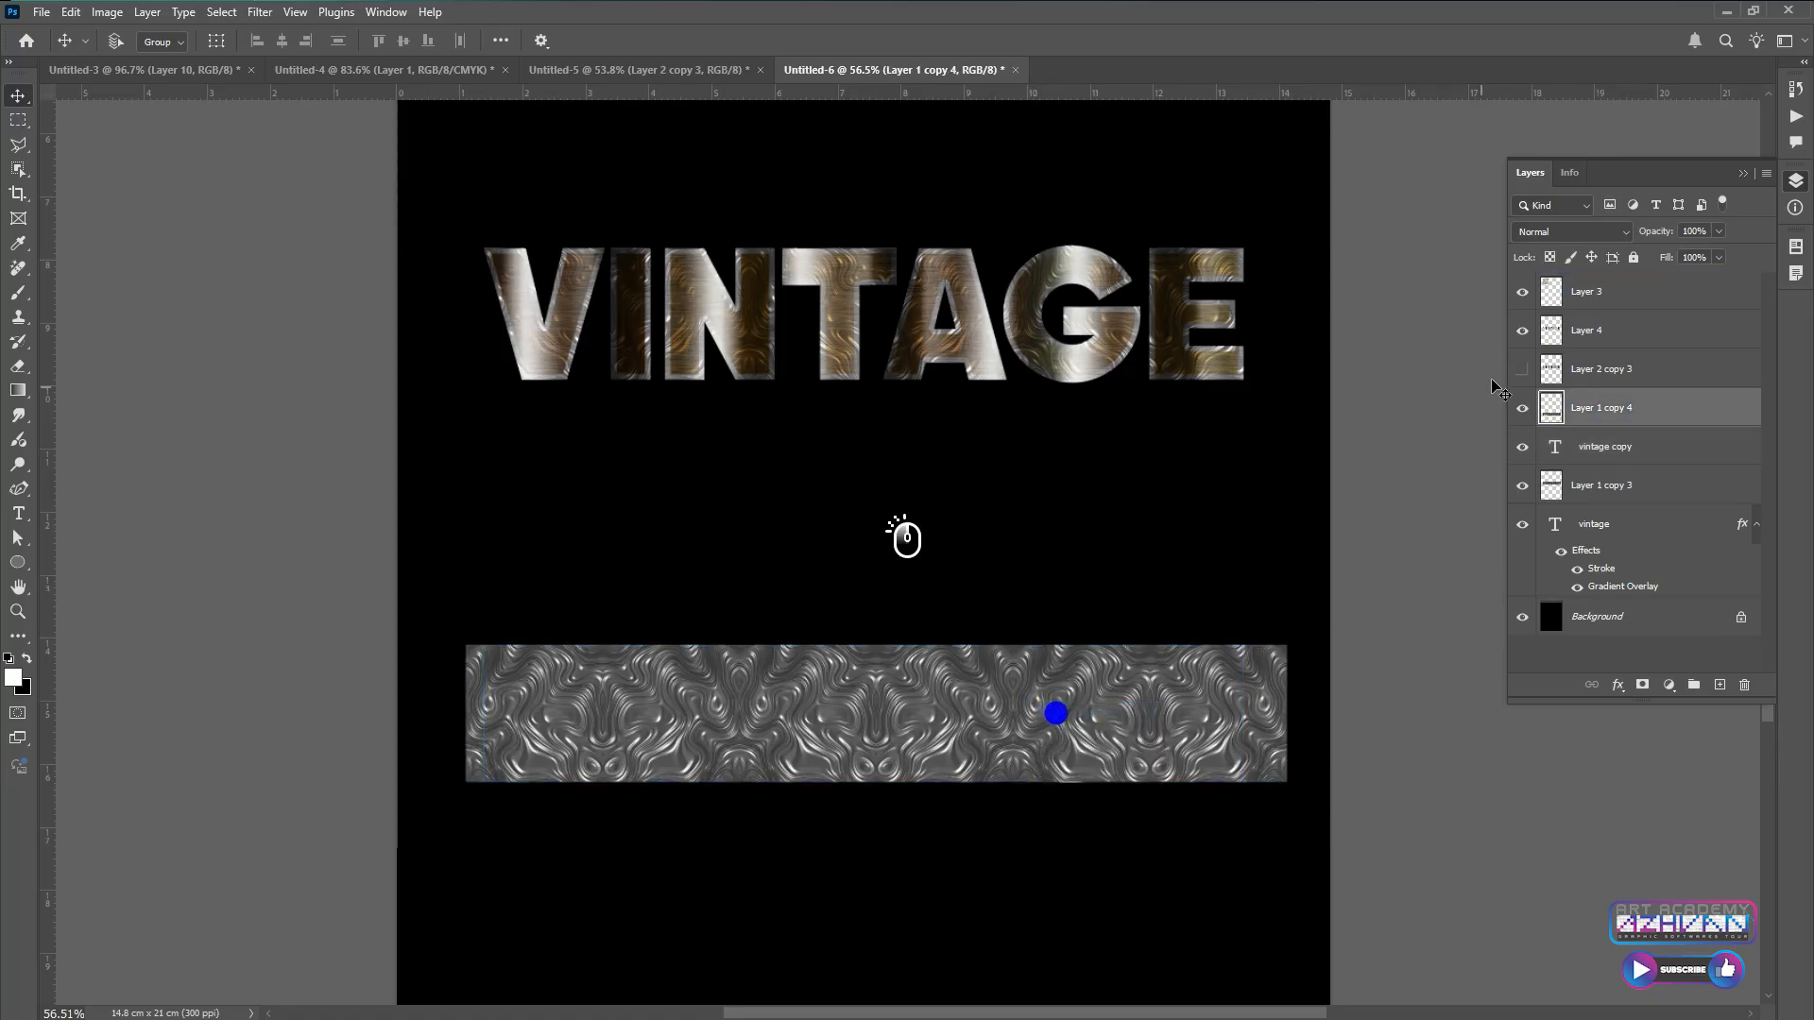
pyautogui.click(1582, 231)
pyautogui.click(1542, 314)
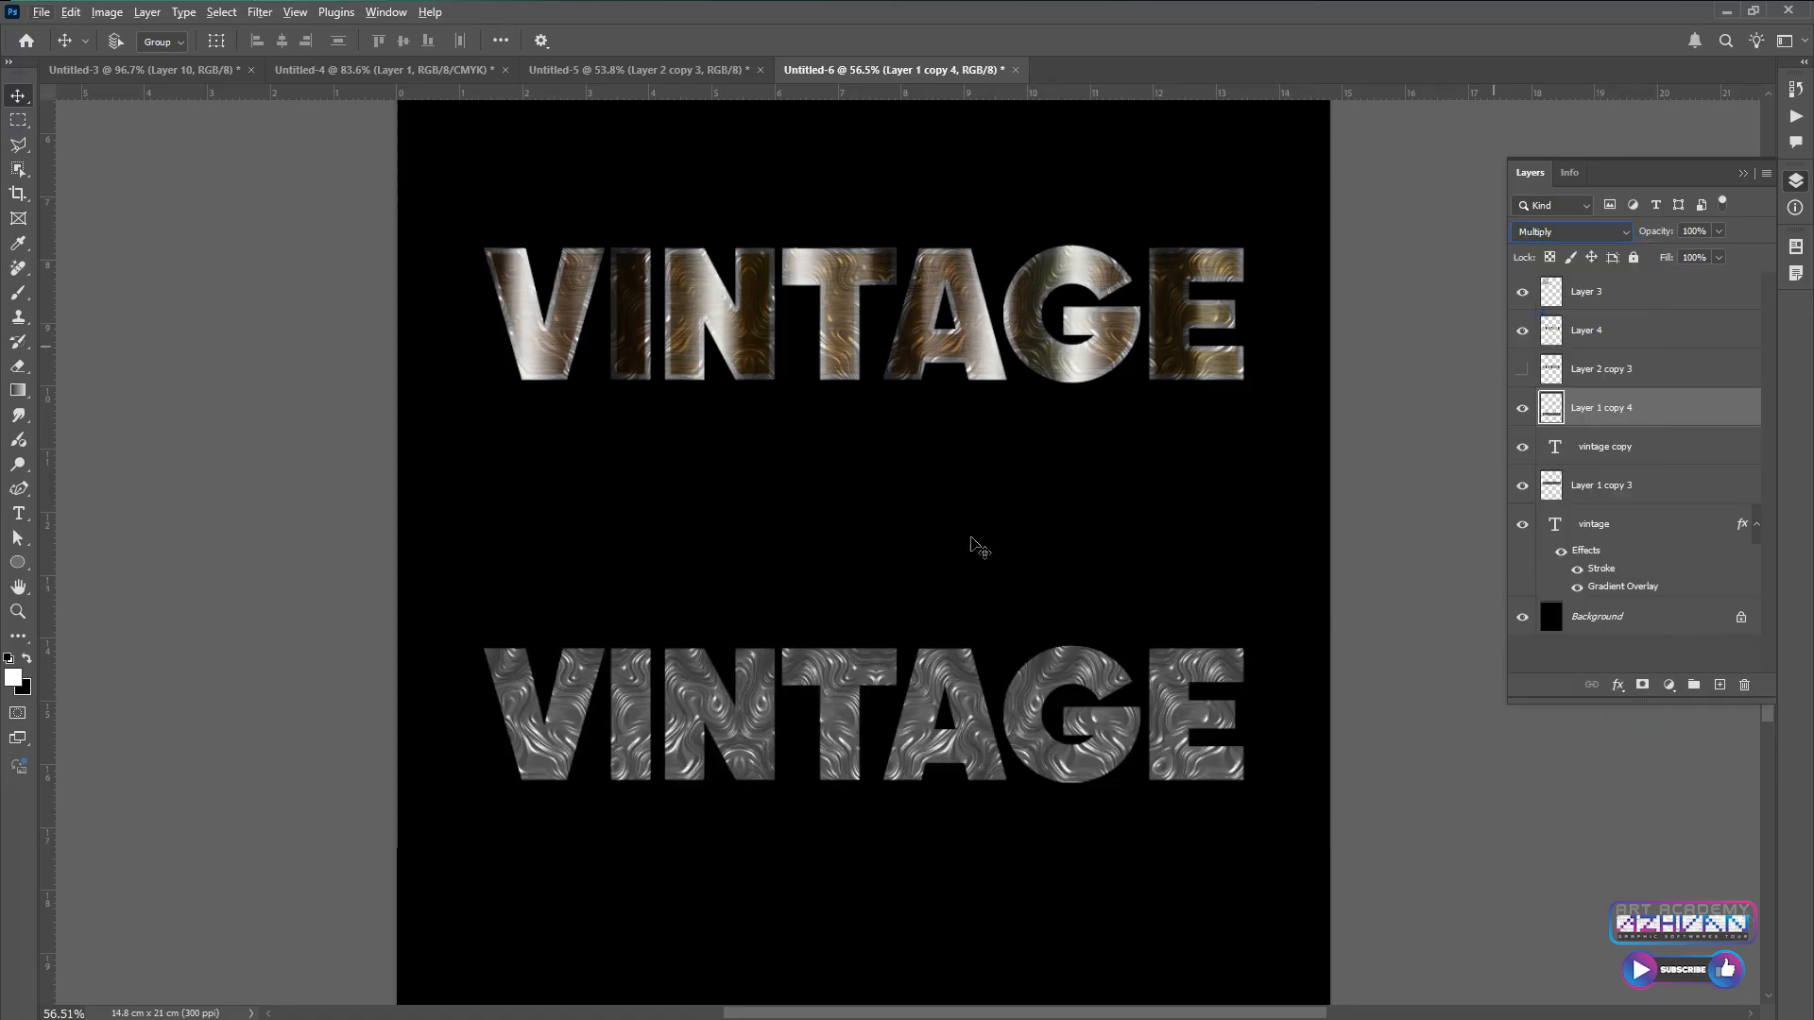
# Bring the crumpled foil texture tile down to the start of the lower VINTAGE text and shrink it with Free Transform
pyautogui.moveTo(907, 397); pyautogui.dragTo(941, 565)
pyautogui.moveTo(658, 159); pyautogui.dragTo(682, 761)
pyautogui.moveTo(842, 790); pyautogui.dragTo(933, 415)
pyautogui.moveTo(769, 308); pyautogui.dragTo(773, 475)
pyautogui.hotkey('ctrl', 't')
pyautogui.moveTo(861, 337); pyautogui.dragTo(753, 437)
pyautogui.scroll(10, 722, 515)
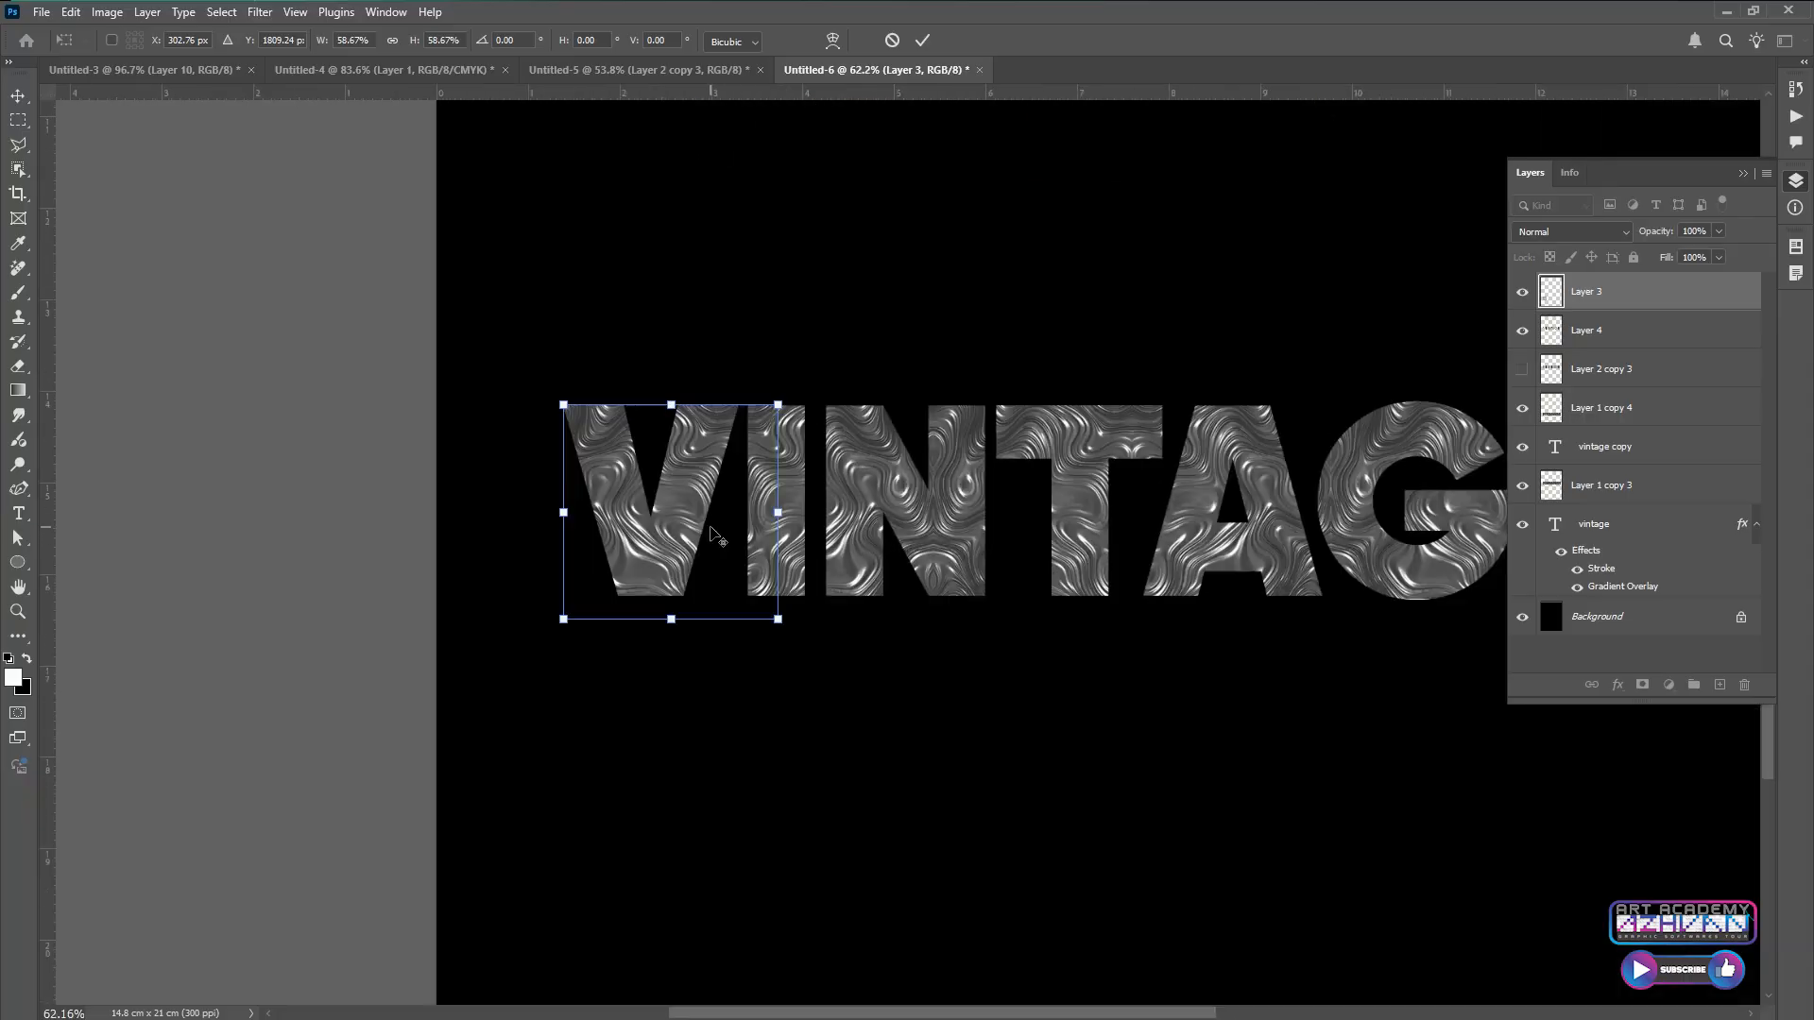
# Scale the foil tile to about 2.15 cm square to match the letter height and align it over the V
pyautogui.moveTo(744, 509); pyautogui.dragTo(765, 478)
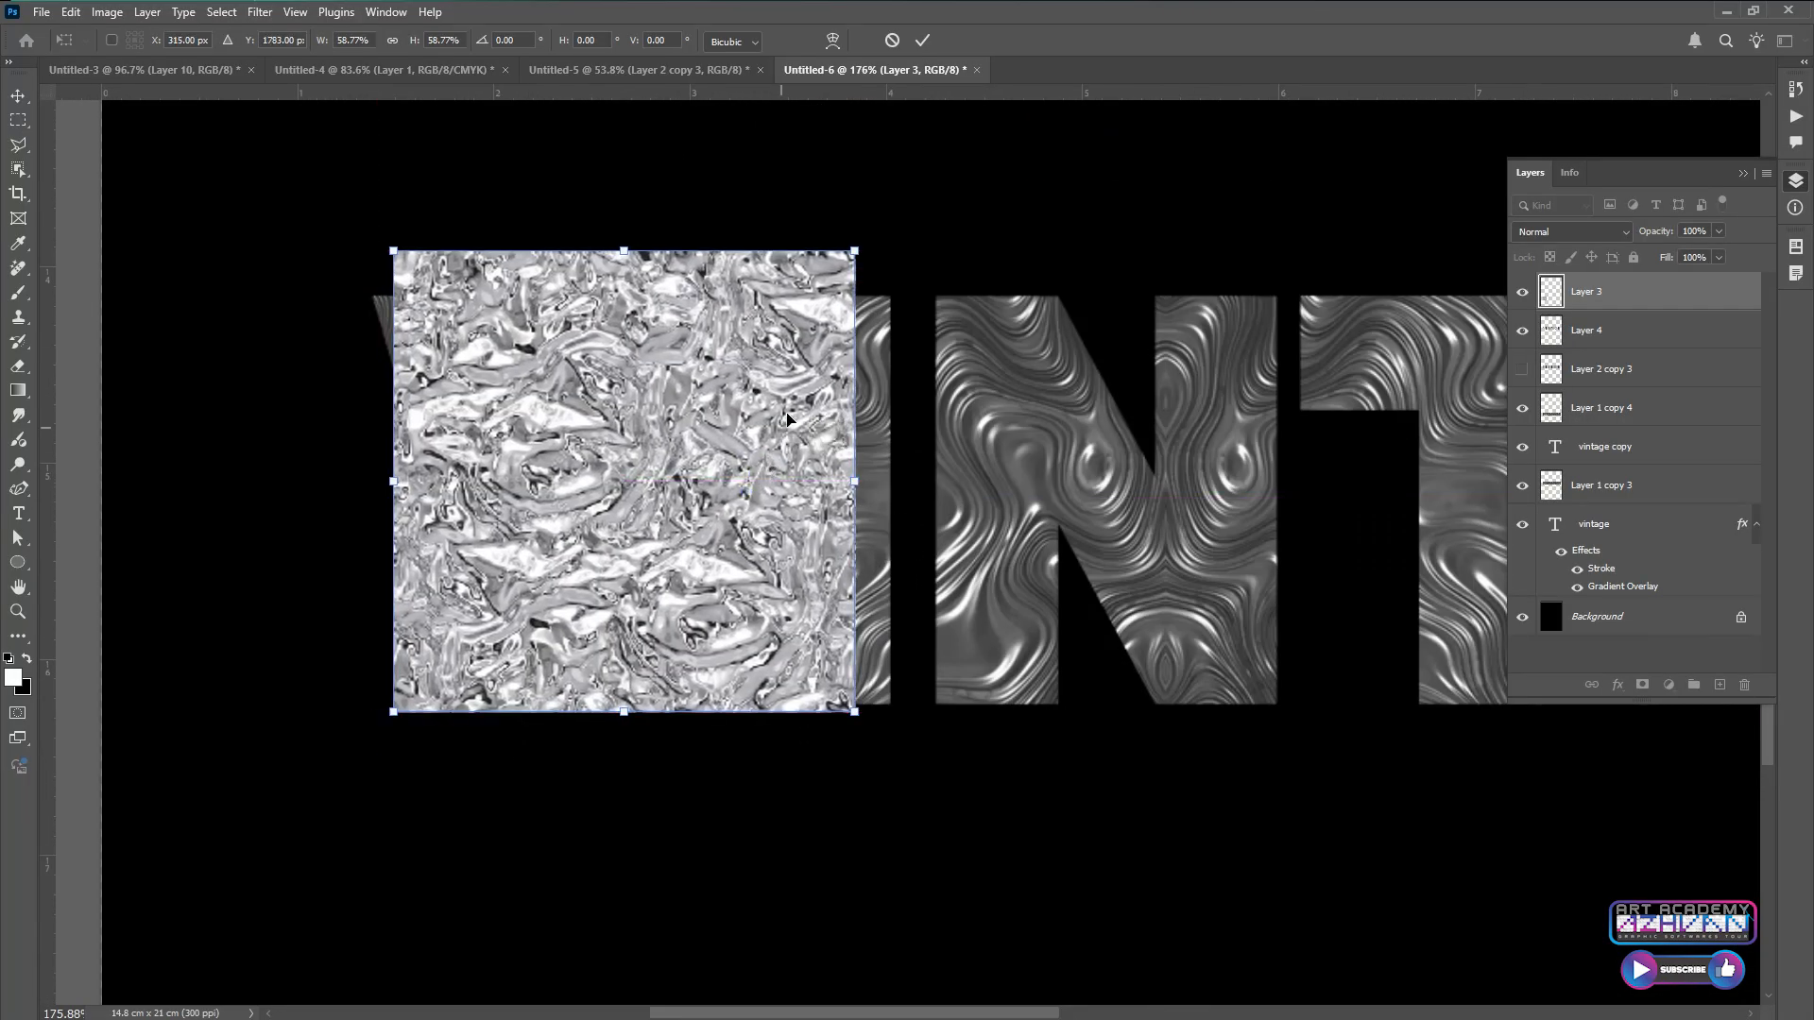
pyautogui.moveTo(851, 249); pyautogui.dragTo(814, 290)
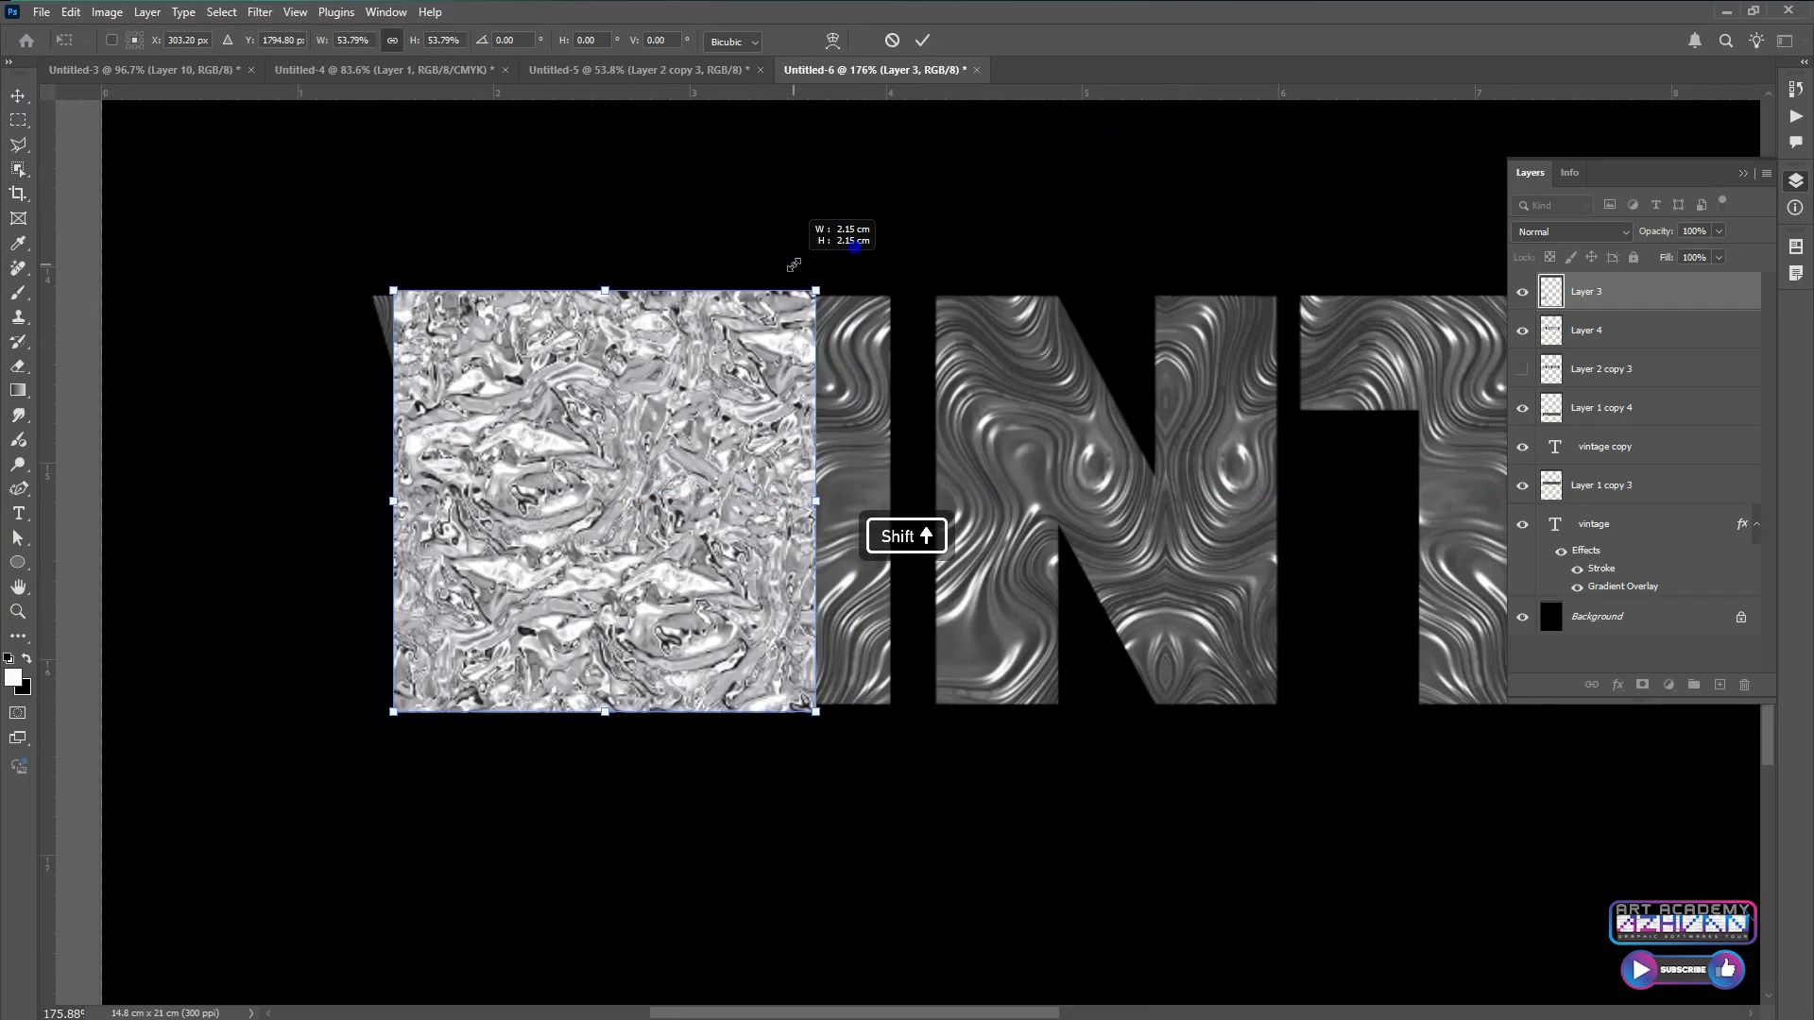
pyautogui.doubleClick(758, 396)
pyautogui.moveTo(758, 397); pyautogui.dragTo(730, 466)
# Duplicate the foil tile to its right, flip the copy horizontally and butt it against the original's edge
pyautogui.moveTo(518, 475); pyautogui.dragTo(886, 482)
pyautogui.rightClick(910, 468)
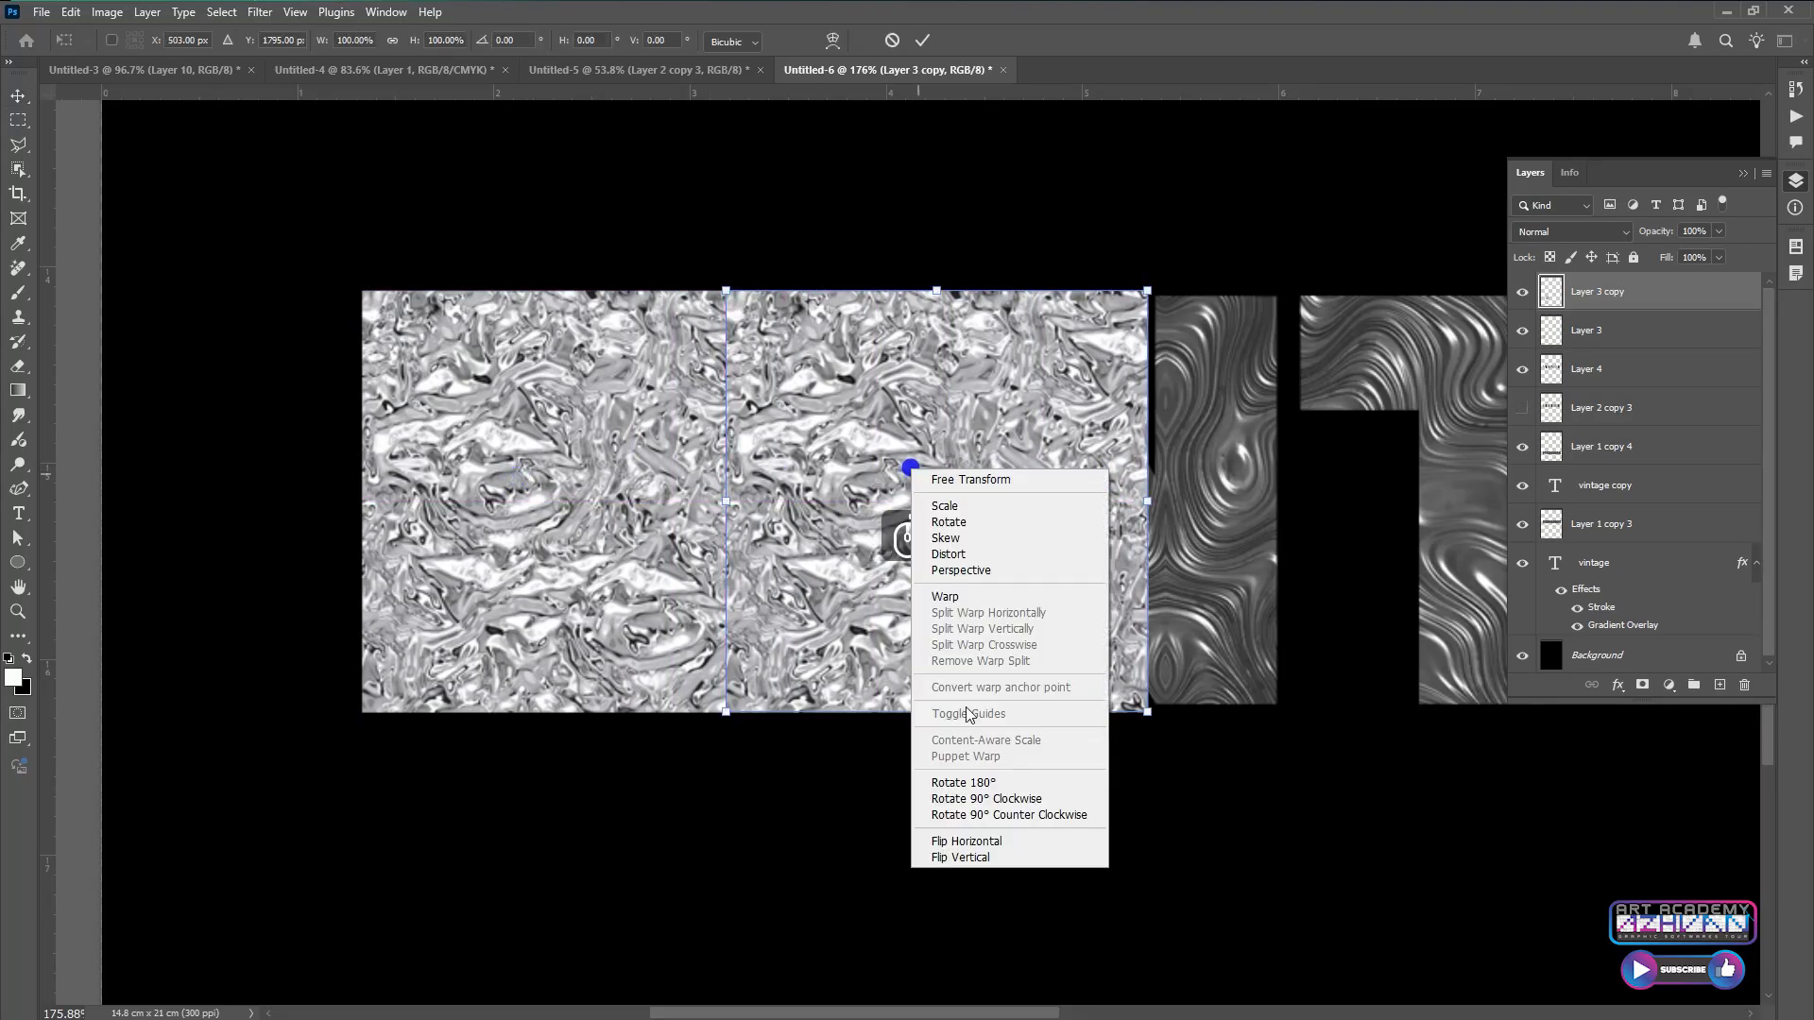
pyautogui.click(966, 837)
pyautogui.doubleClick(919, 554)
pyautogui.moveTo(799, 586); pyautogui.dragTo(864, 591)
pyautogui.scroll(-2, 746, 562)
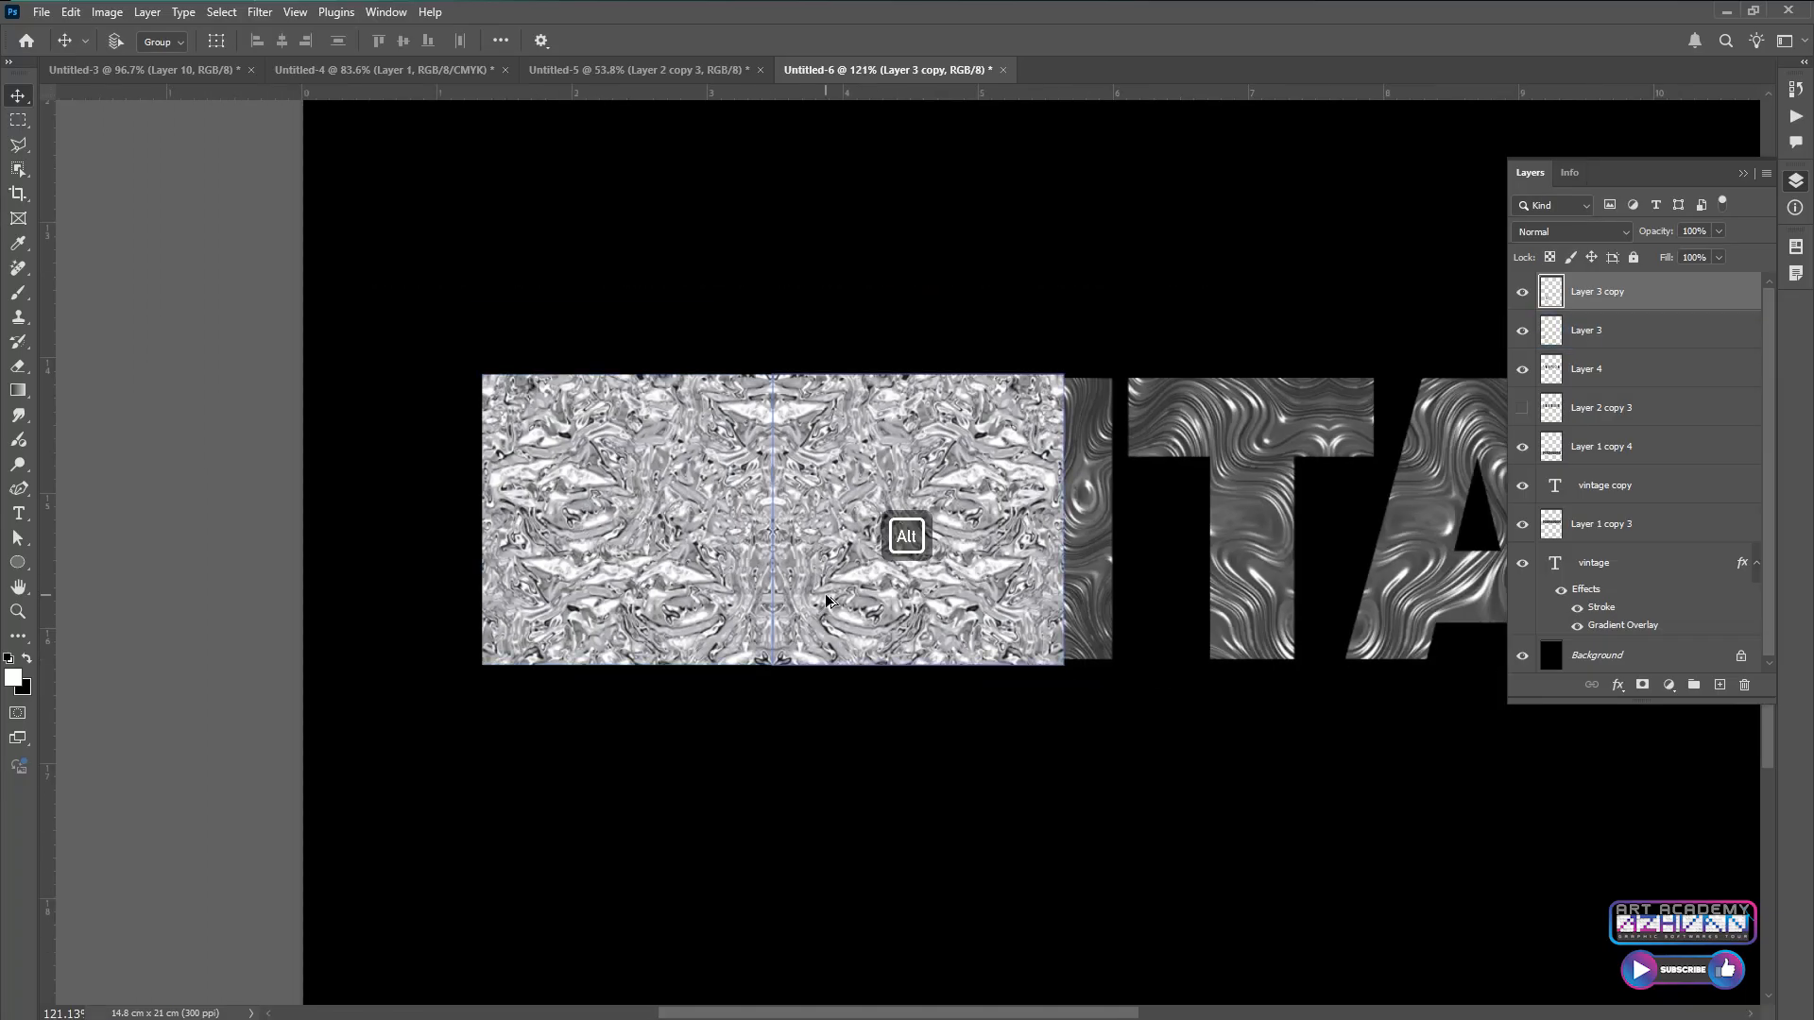
# Select both foil tiles and duplicate the mirrored pair to the right along the lower text
pyautogui.rightClick(756, 477)
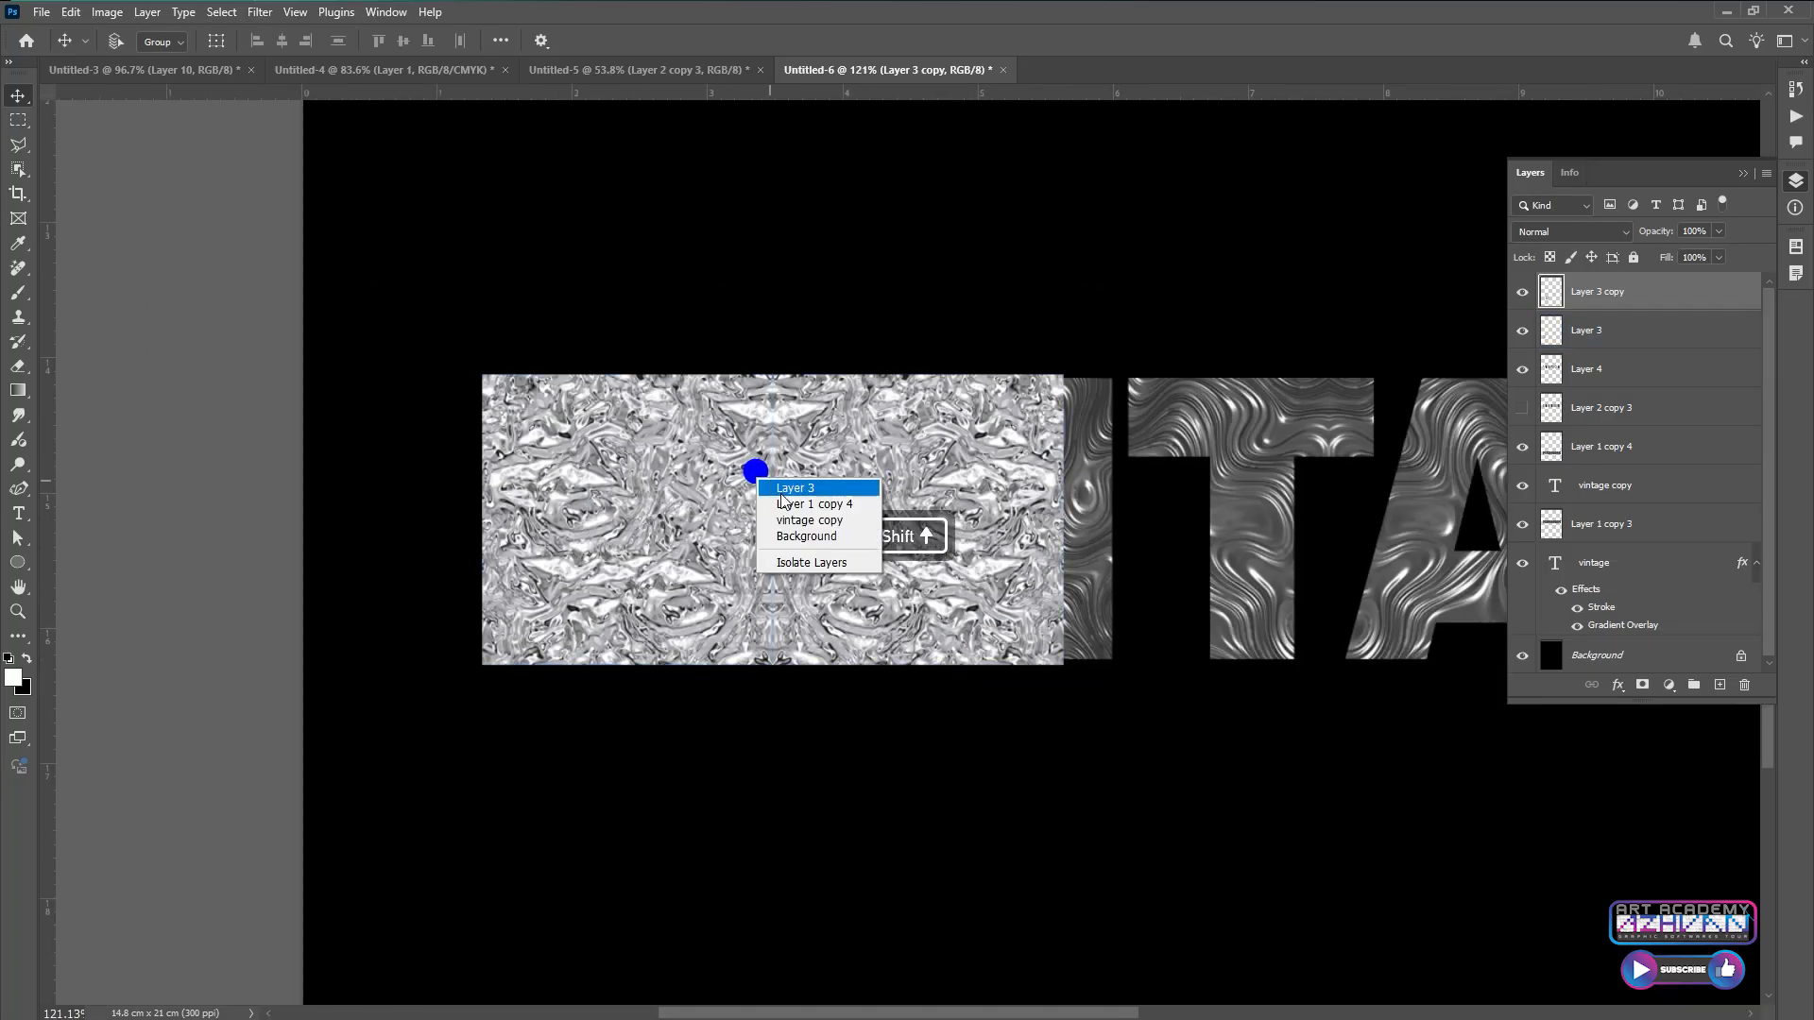
pyautogui.keyDown('shift'); pyautogui.click(781, 495); pyautogui.keyUp('shift')
pyautogui.moveTo(715, 493); pyautogui.dragTo(1299, 498)
pyautogui.scroll(-1, 609, 531)
pyautogui.scroll(-4, 702, 516)
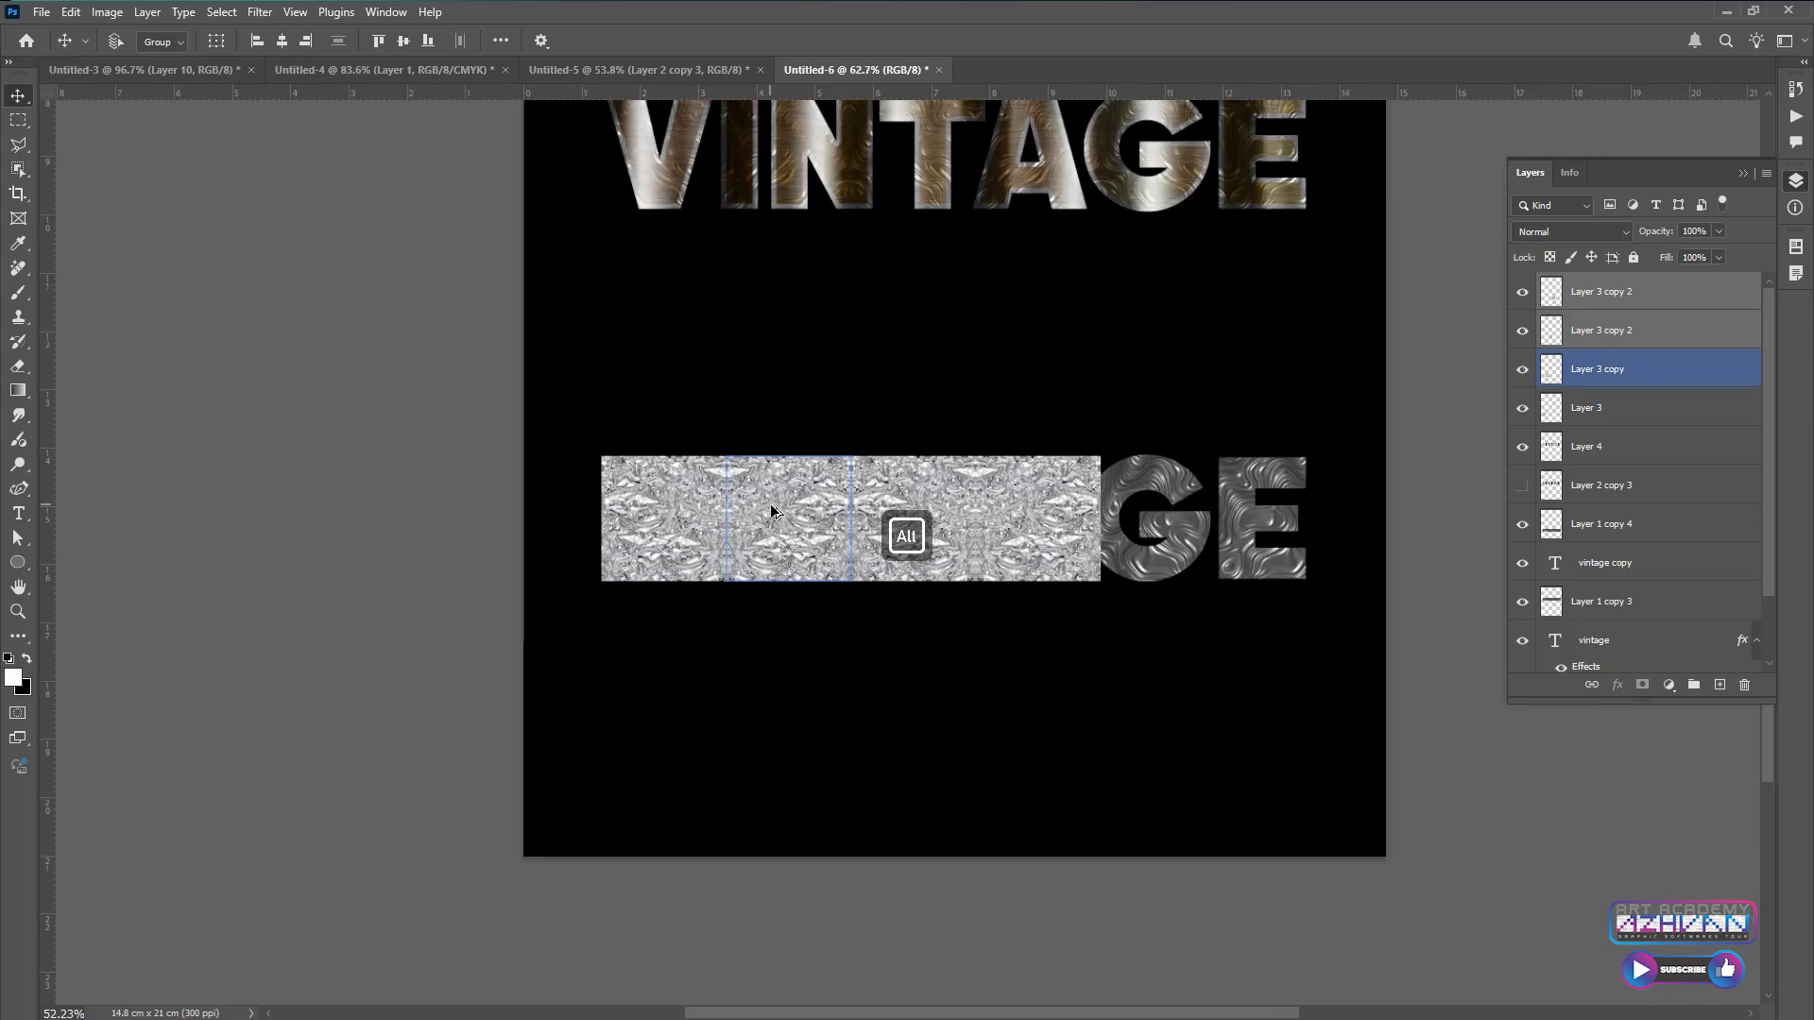
# Duplicate the foil tile pair again past the end of the word and nudge it left to close the seam
pyautogui.moveTo(963, 492); pyautogui.dragTo(1227, 494)
pyautogui.scroll(5, 1127, 553)
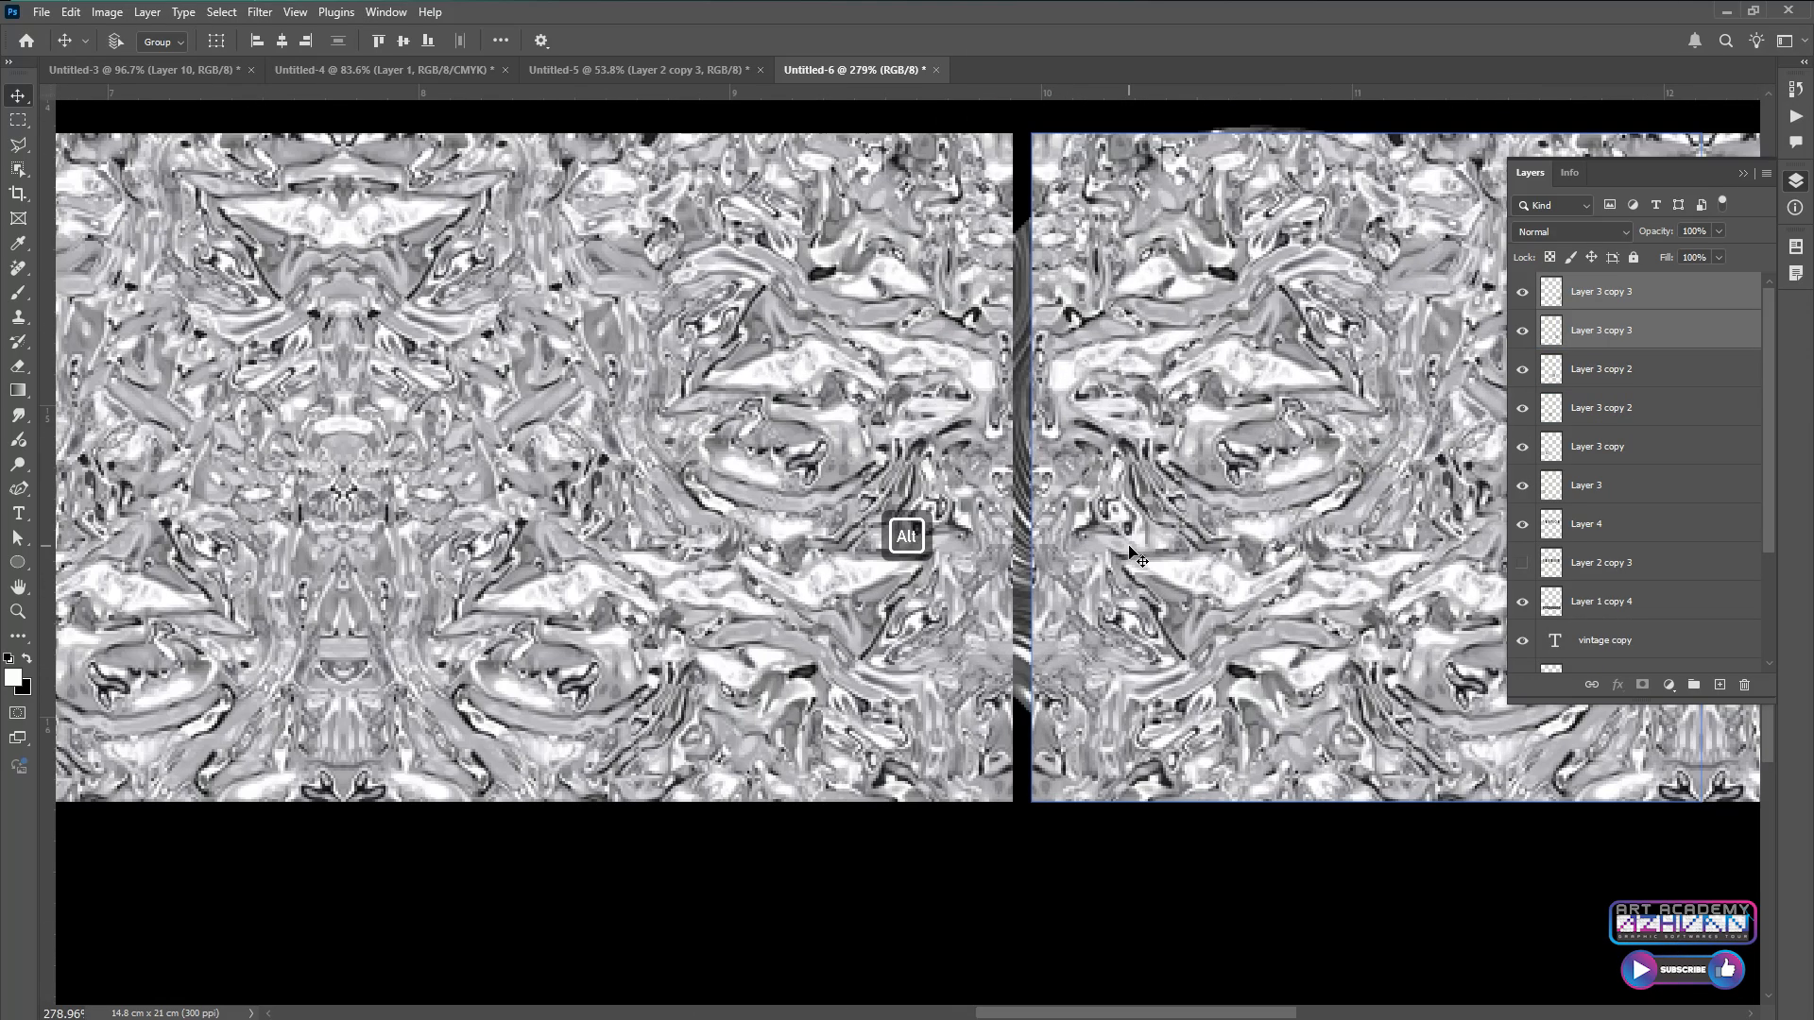
pyautogui.press('Left')
pyautogui.press('Left')
pyautogui.press('Left')
pyautogui.press('Left')
pyautogui.press('Left')
pyautogui.press('Left')
pyautogui.press('Left')
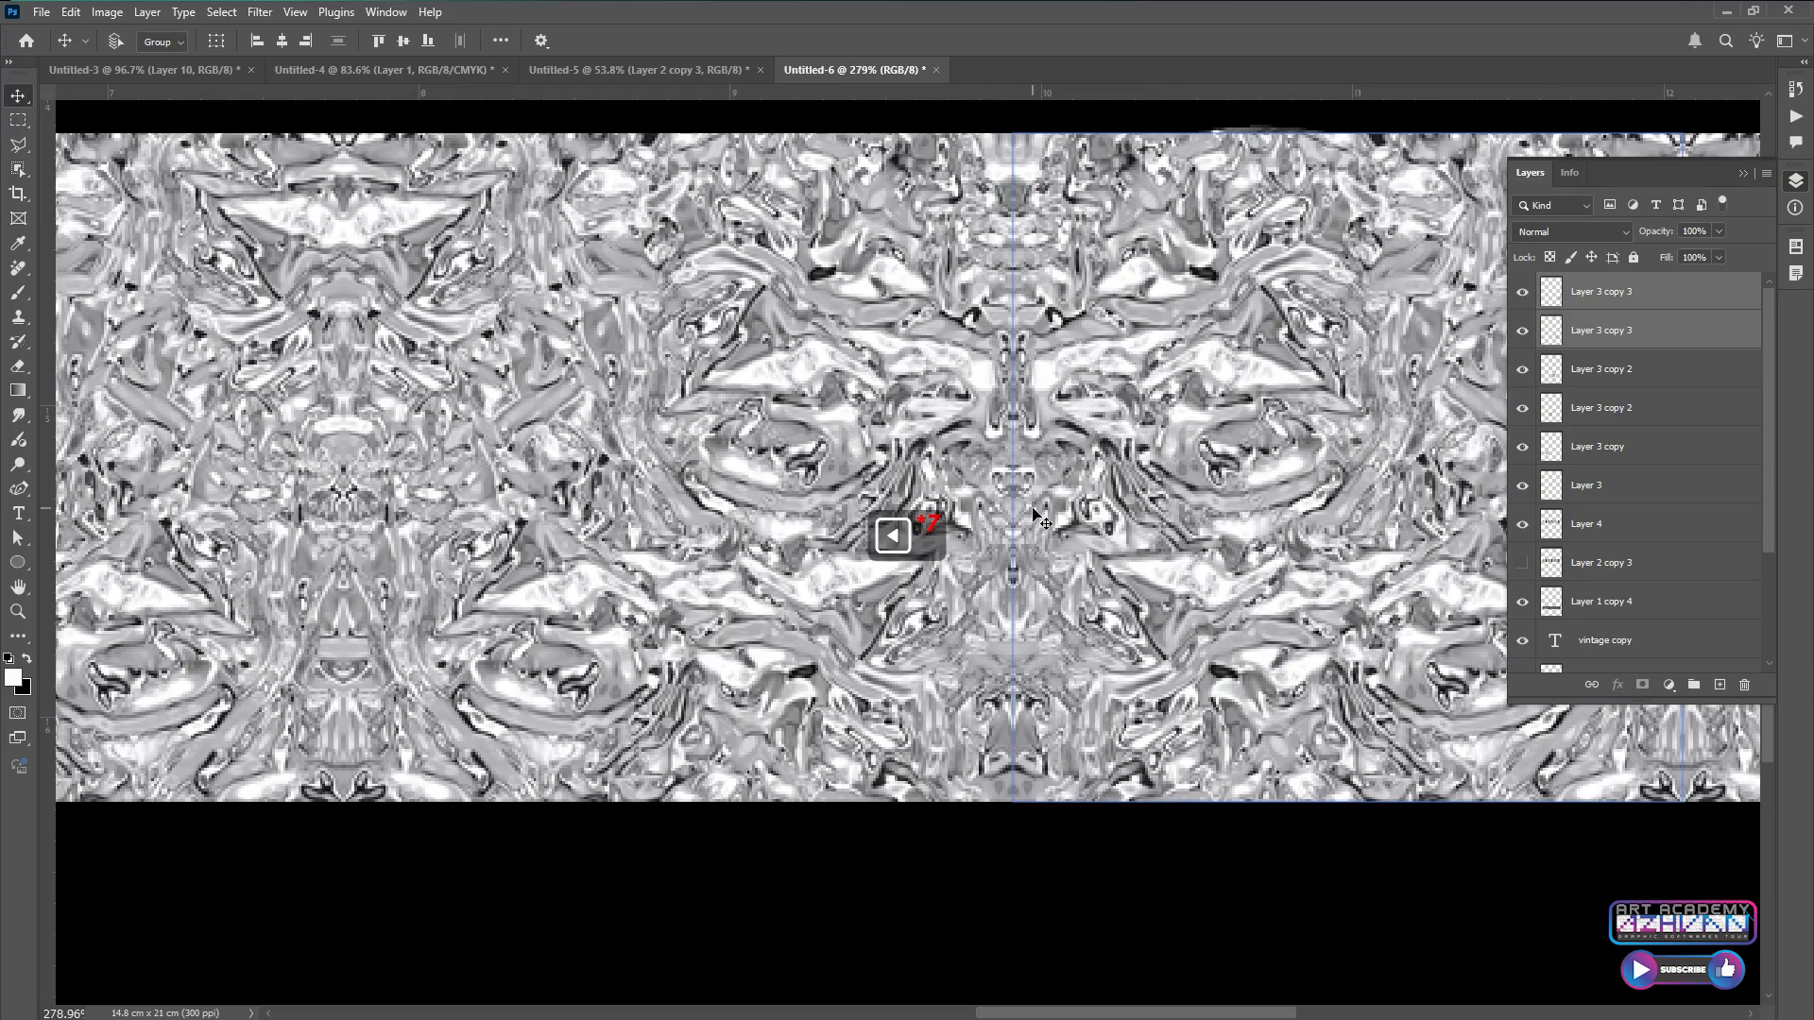
pyautogui.scroll(-4, 1034, 512)
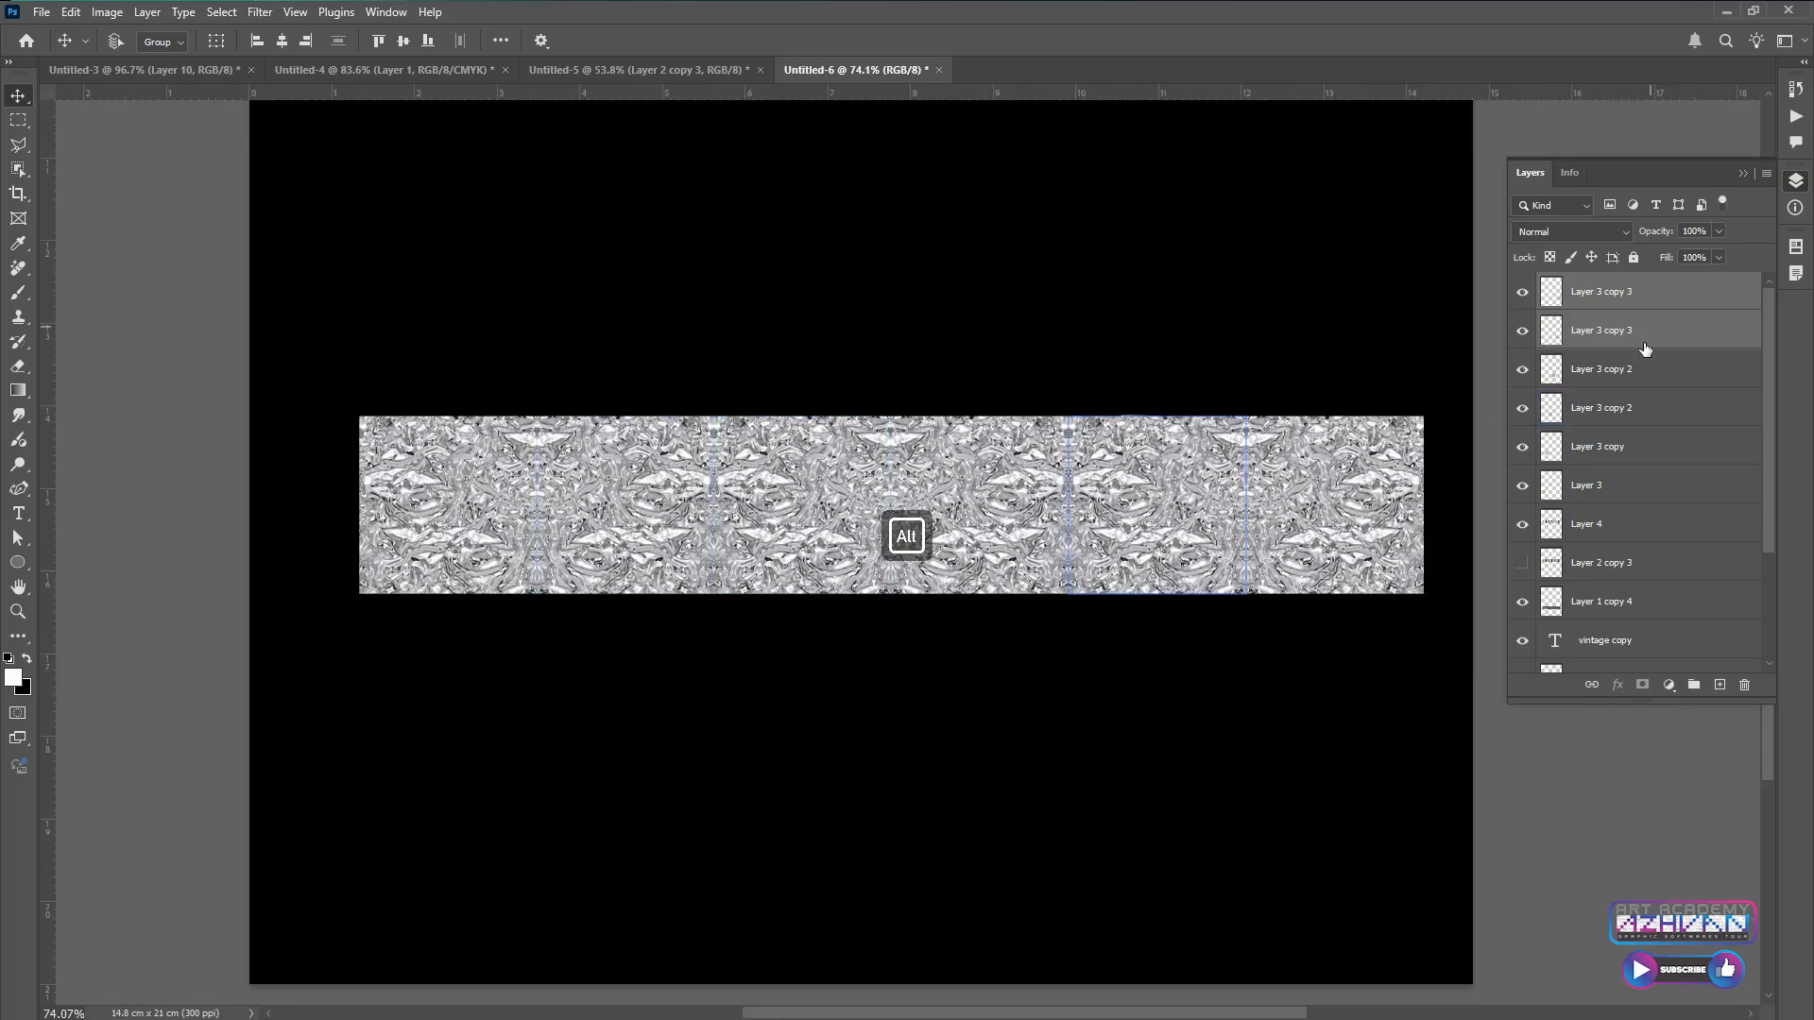
# Merge all the foil tile layers into one strip and set its blend mode to Divide
pyautogui.click(1620, 293)
pyautogui.keyDown('shift'); pyautogui.click(1617, 485); pyautogui.keyUp('shift')
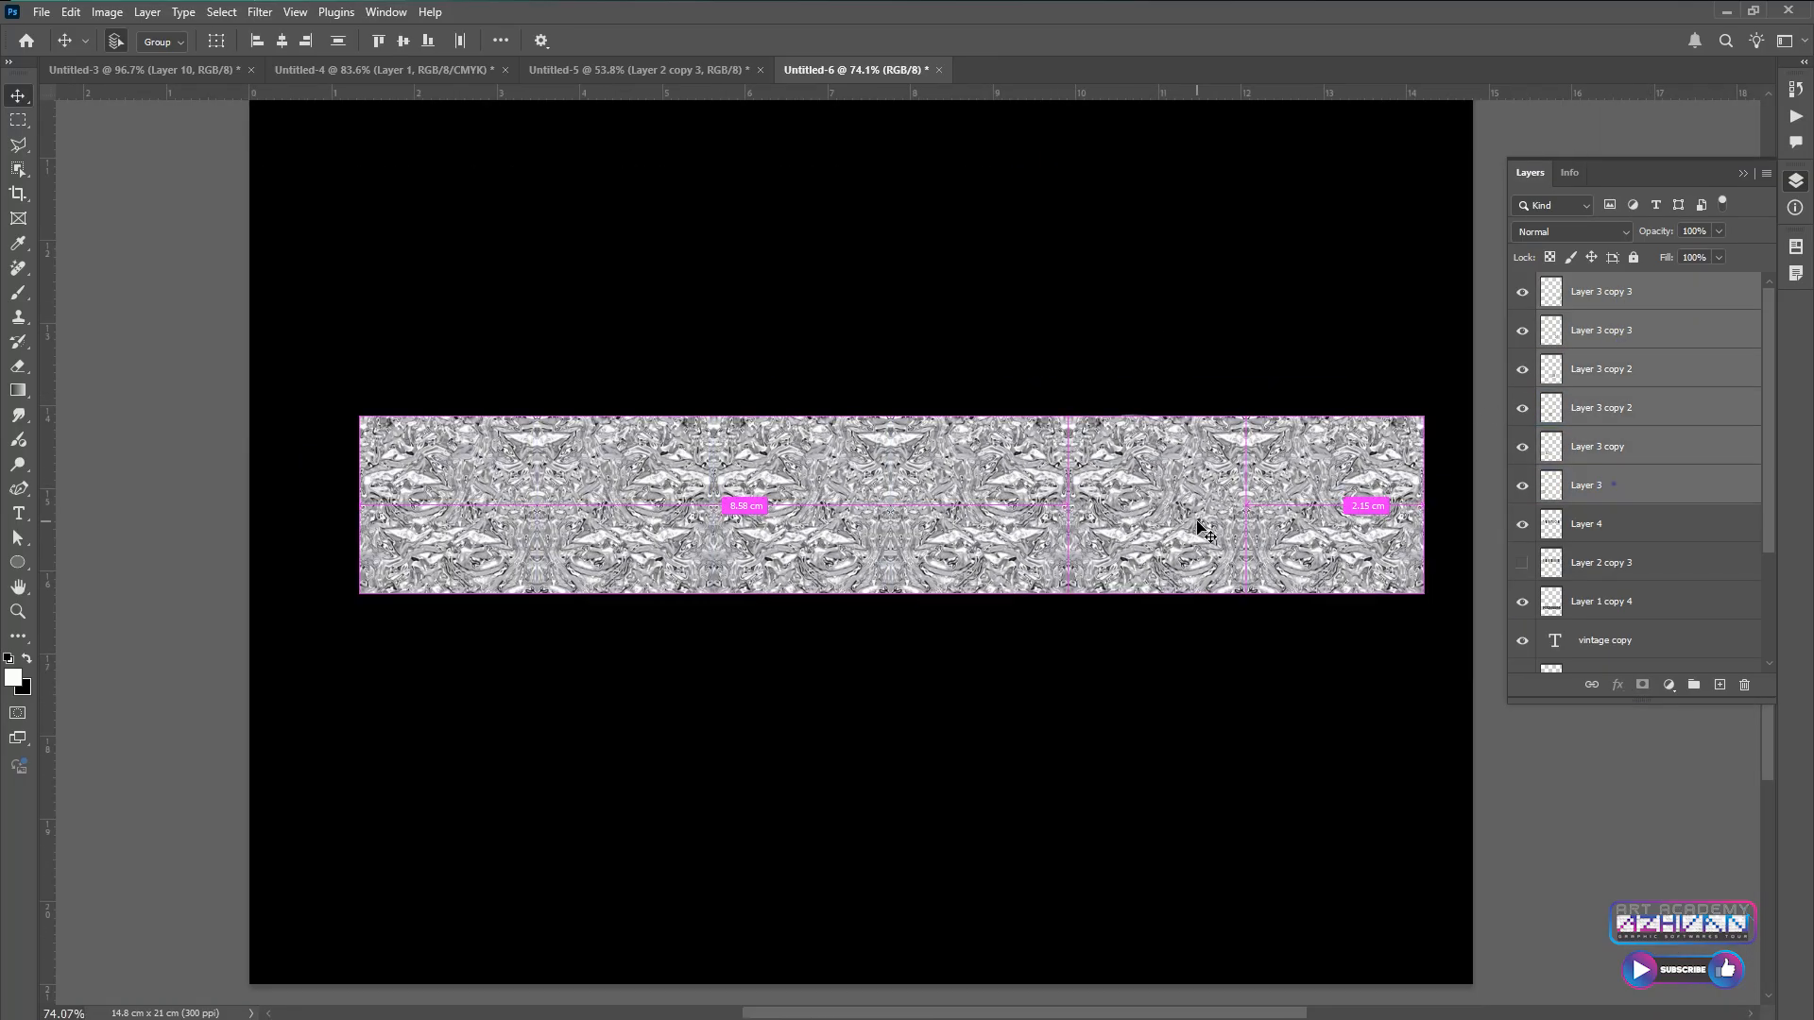
pyautogui.hotkey('ctrl', 'e')
pyautogui.rightClick(1239, 488)
pyautogui.click(1290, 492)
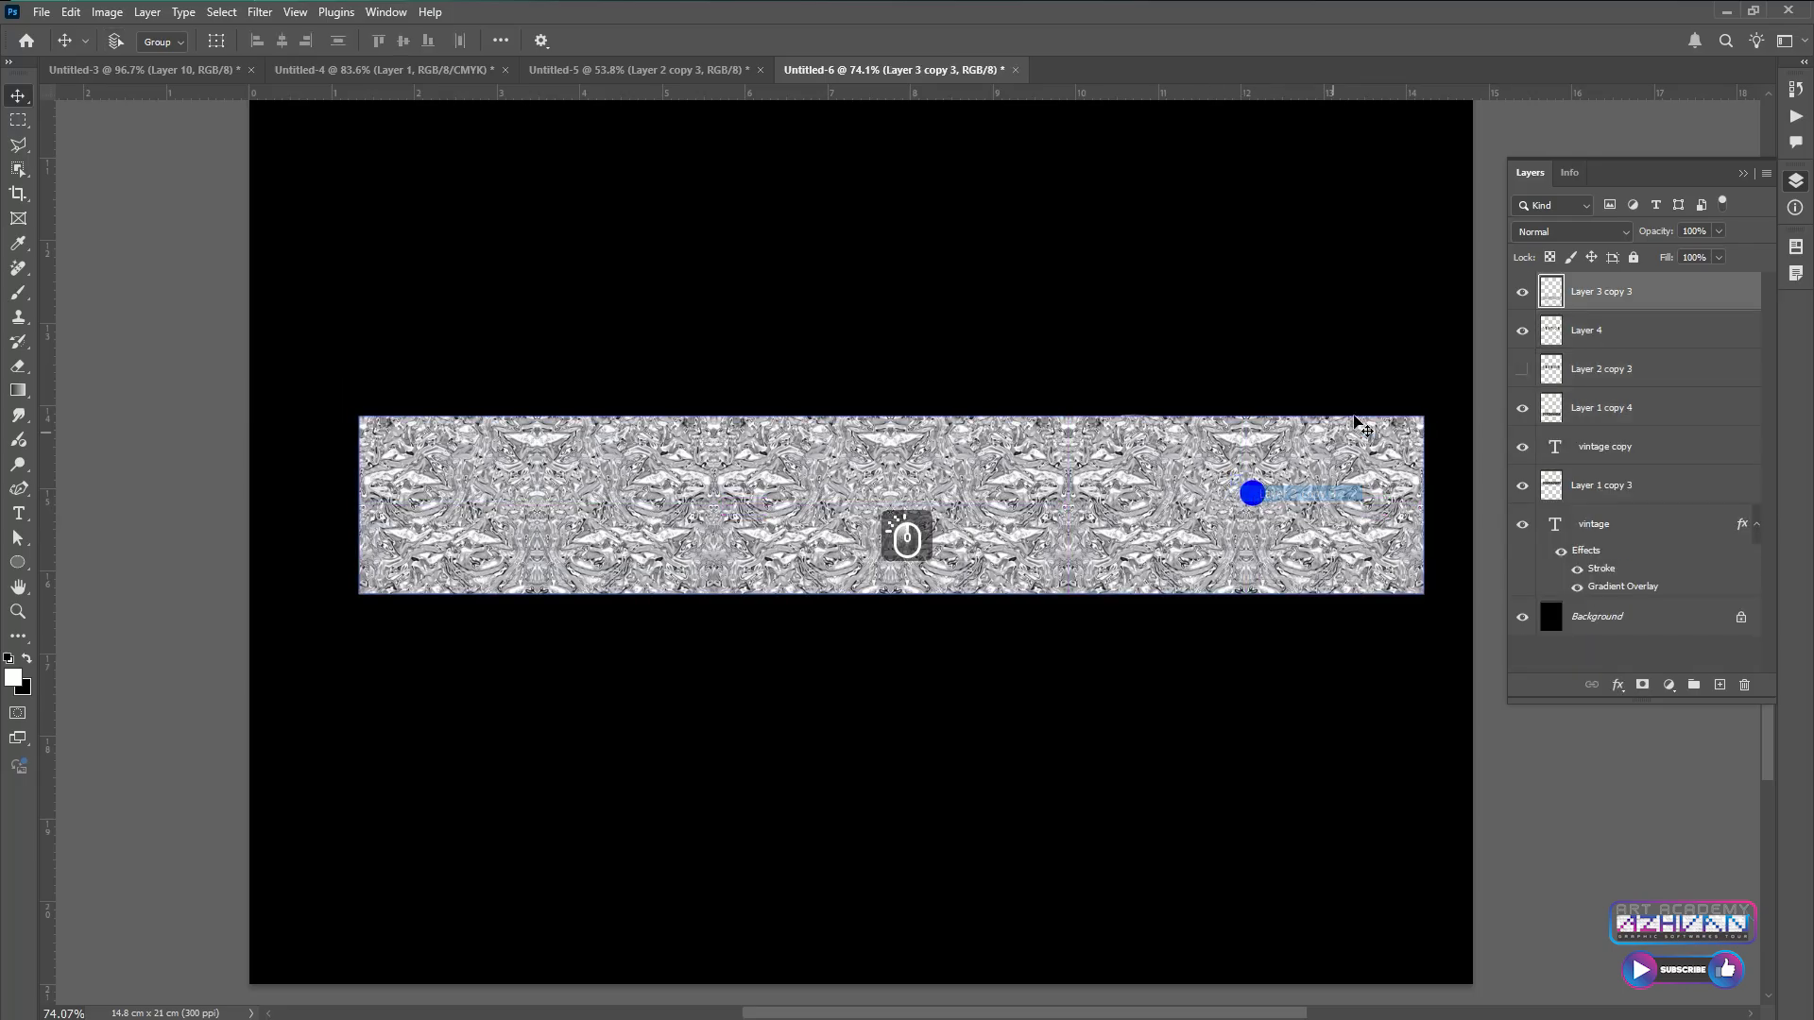
pyautogui.click(1573, 235)
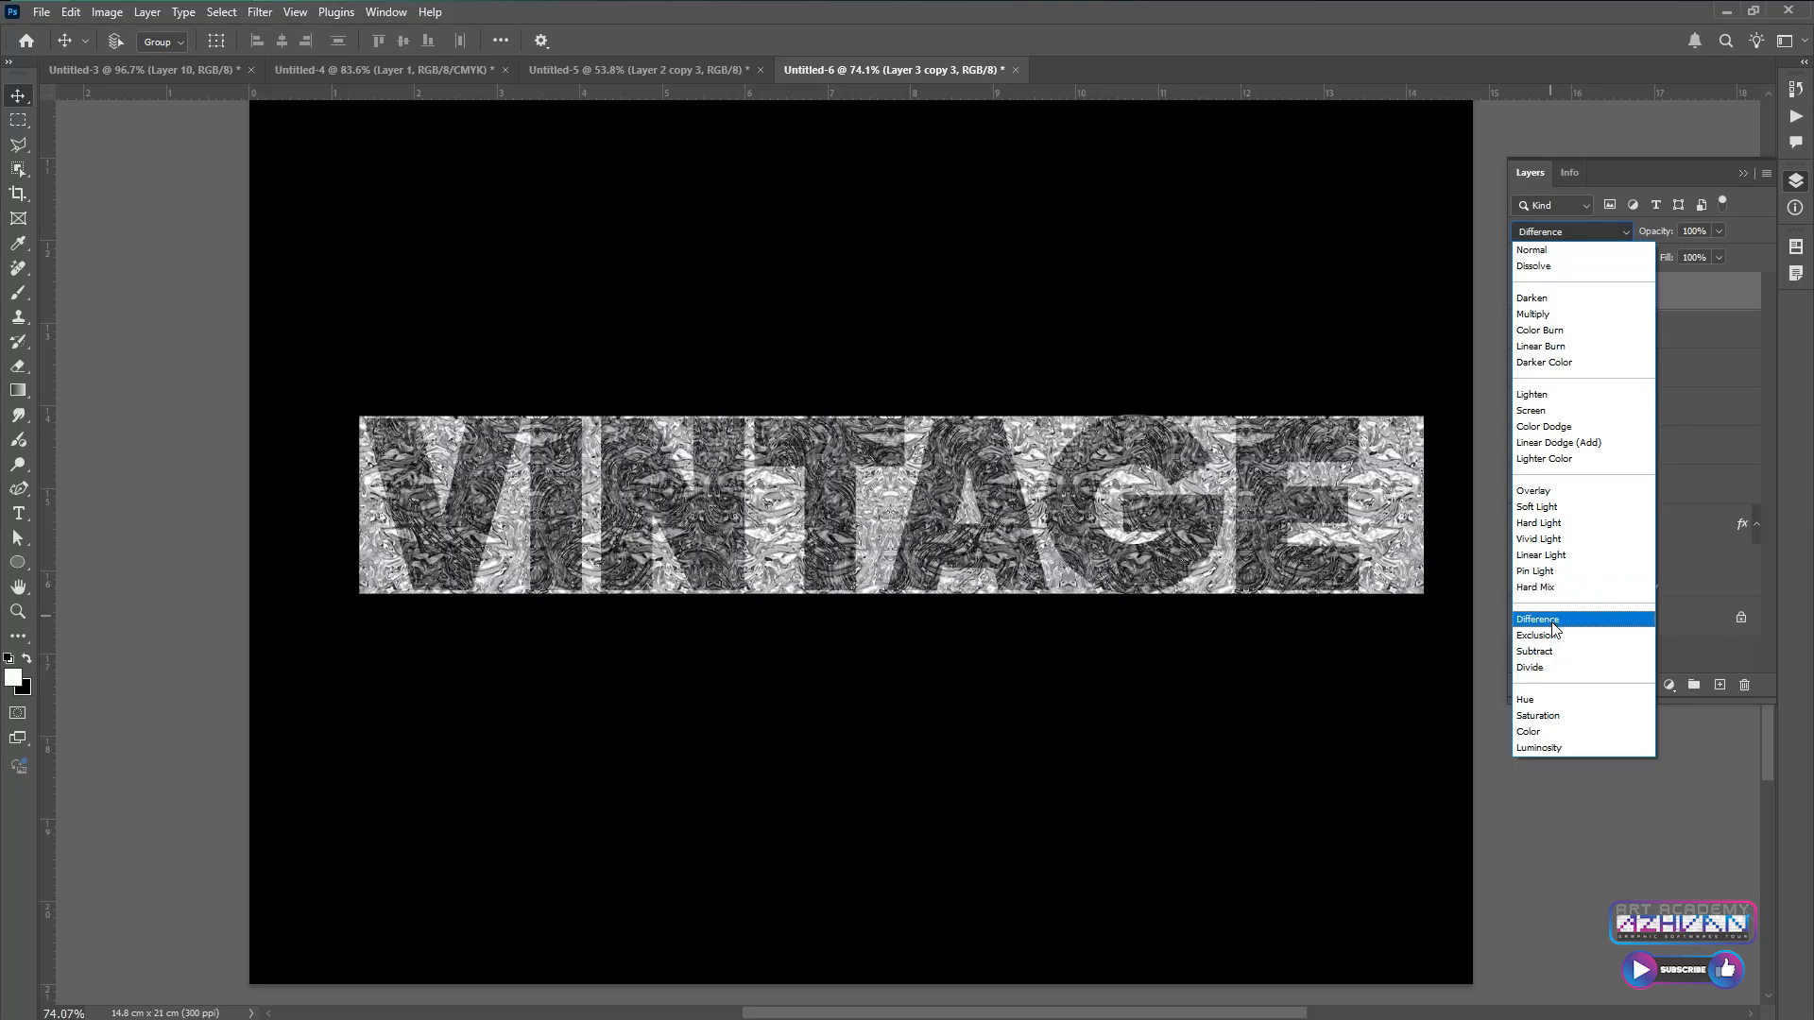
pyautogui.click(1542, 668)
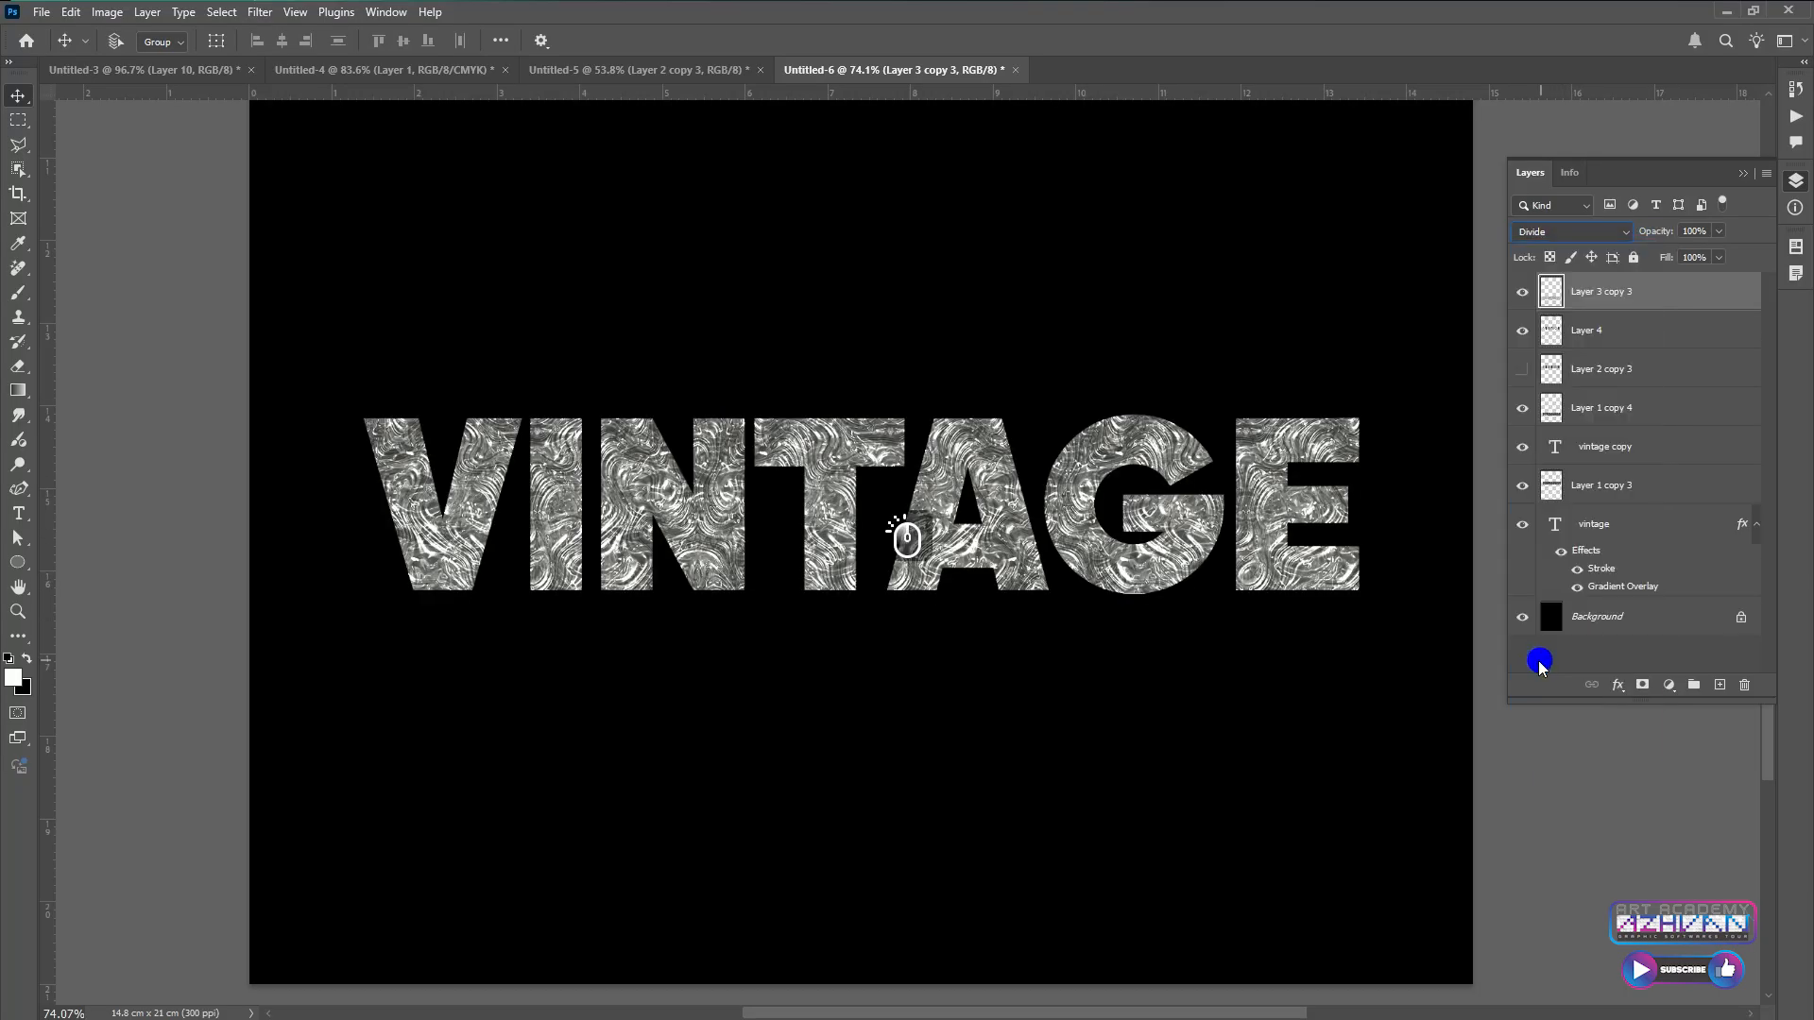
# Add a linear gold Gradient Overlay and a 10 px white inside Stroke to the vintage copy text layer
pyautogui.rightClick(1248, 526)
pyautogui.click(1266, 571)
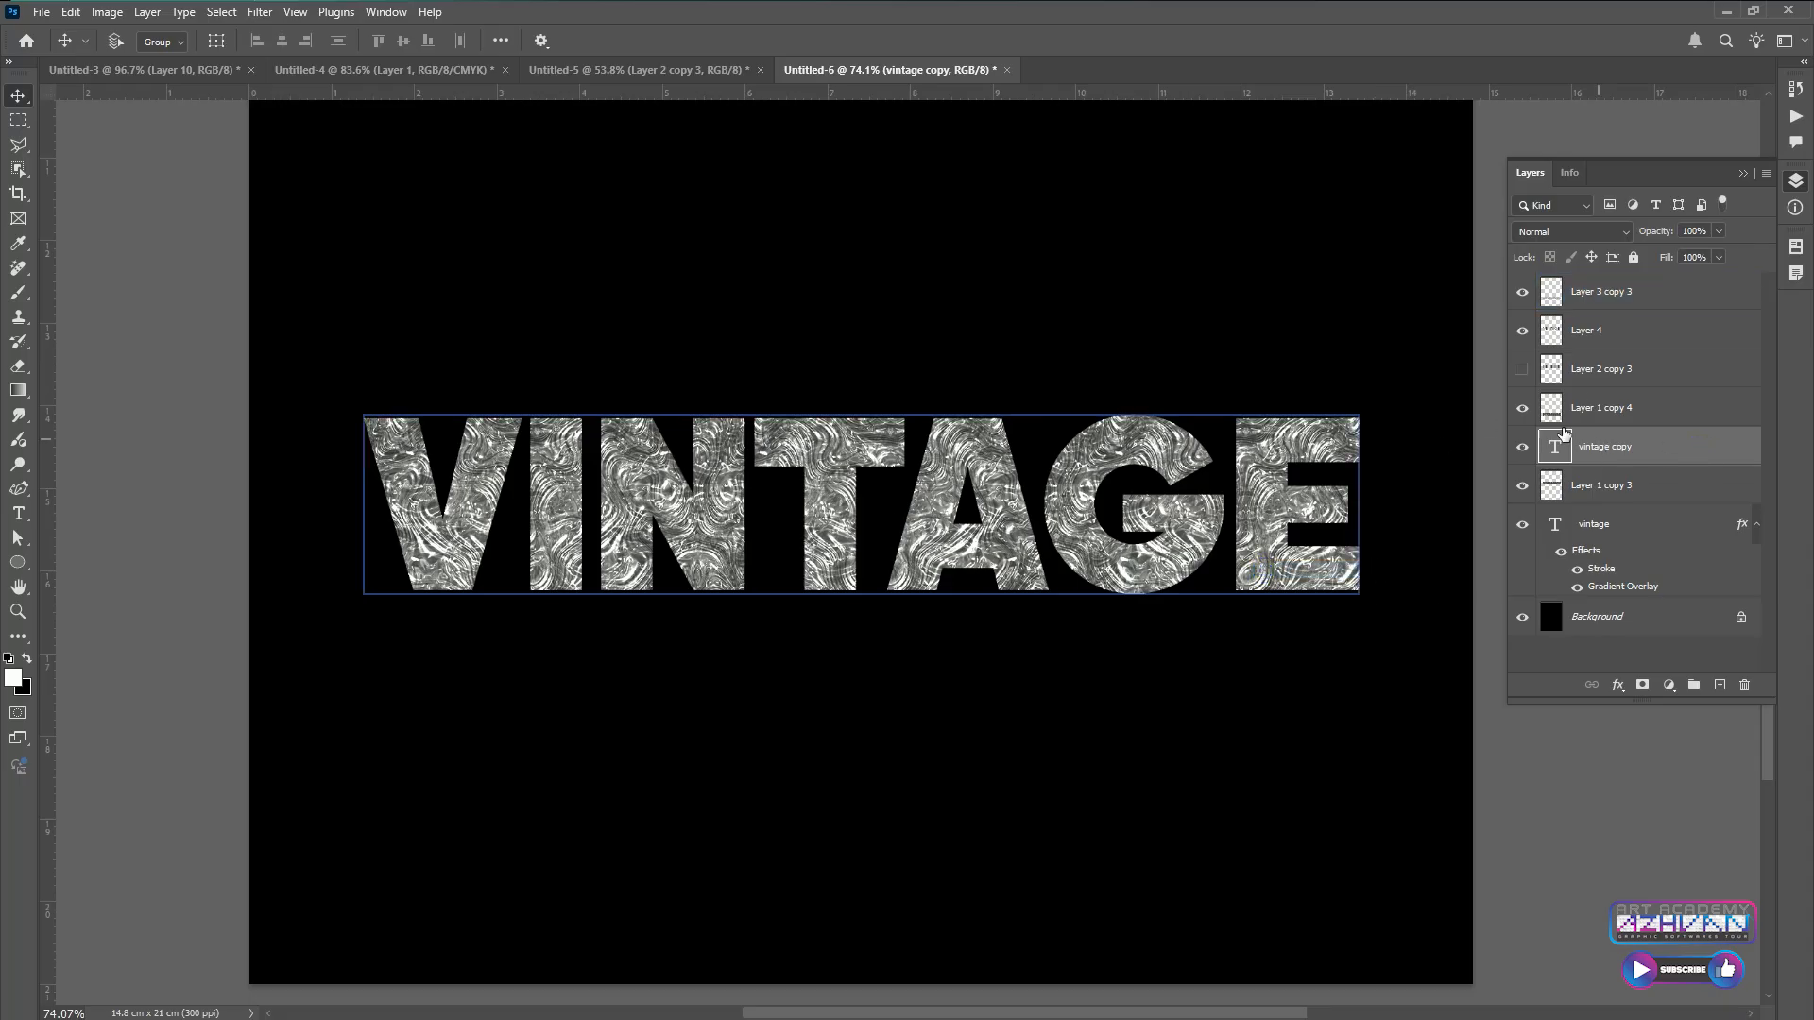
pyautogui.doubleClick(1673, 453)
pyautogui.click(1196, 810)
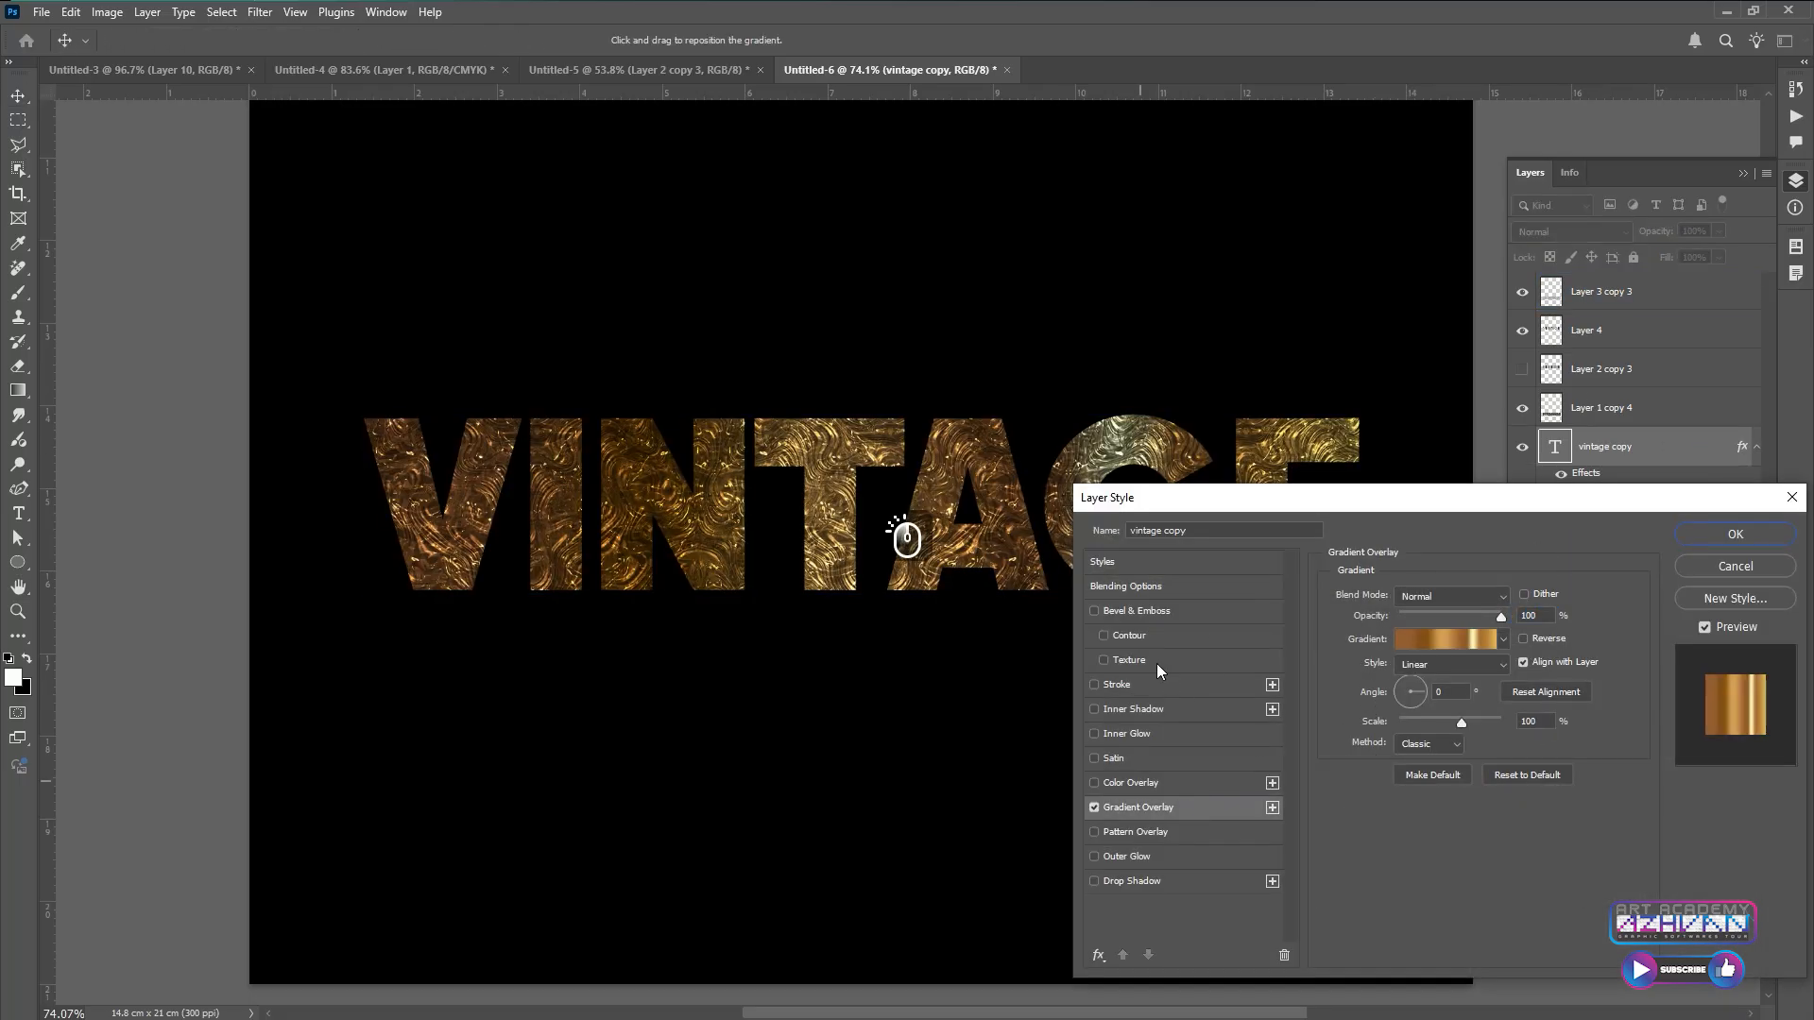
pyautogui.click(1141, 687)
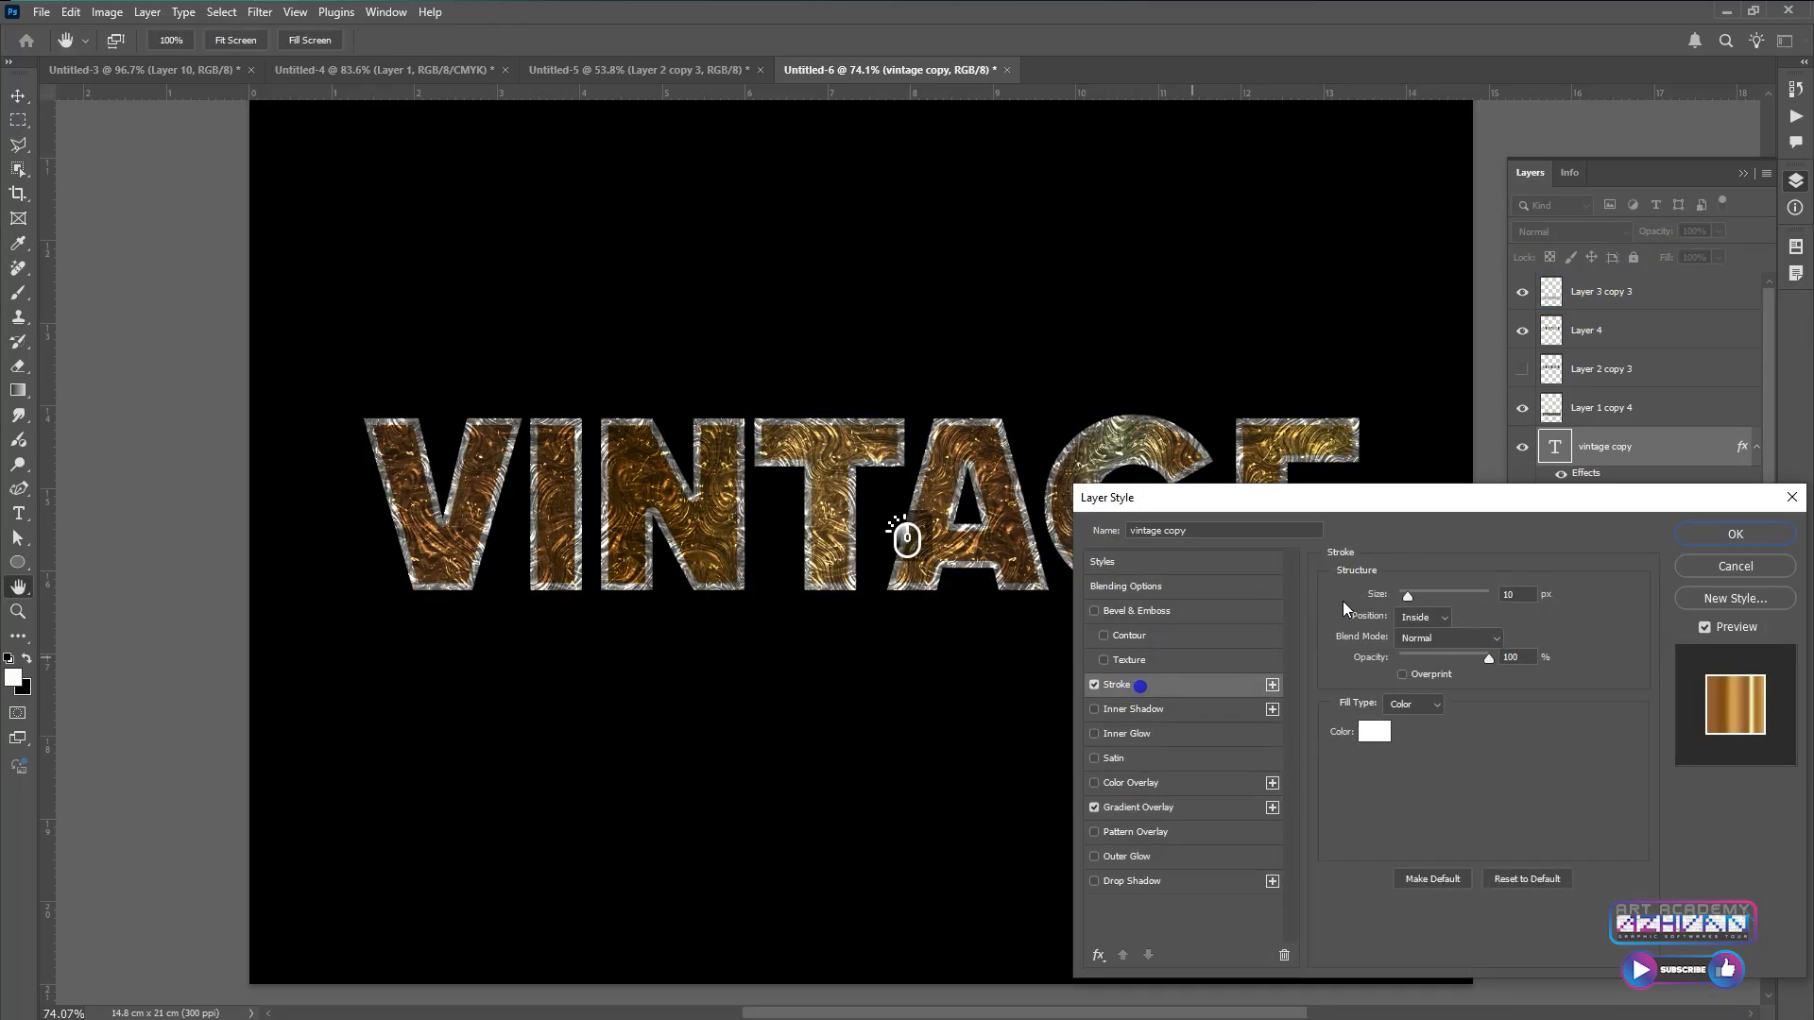
pyautogui.click(1752, 535)
pyautogui.scroll(3, 1102, 493)
pyautogui.scroll(-3, 1073, 482)
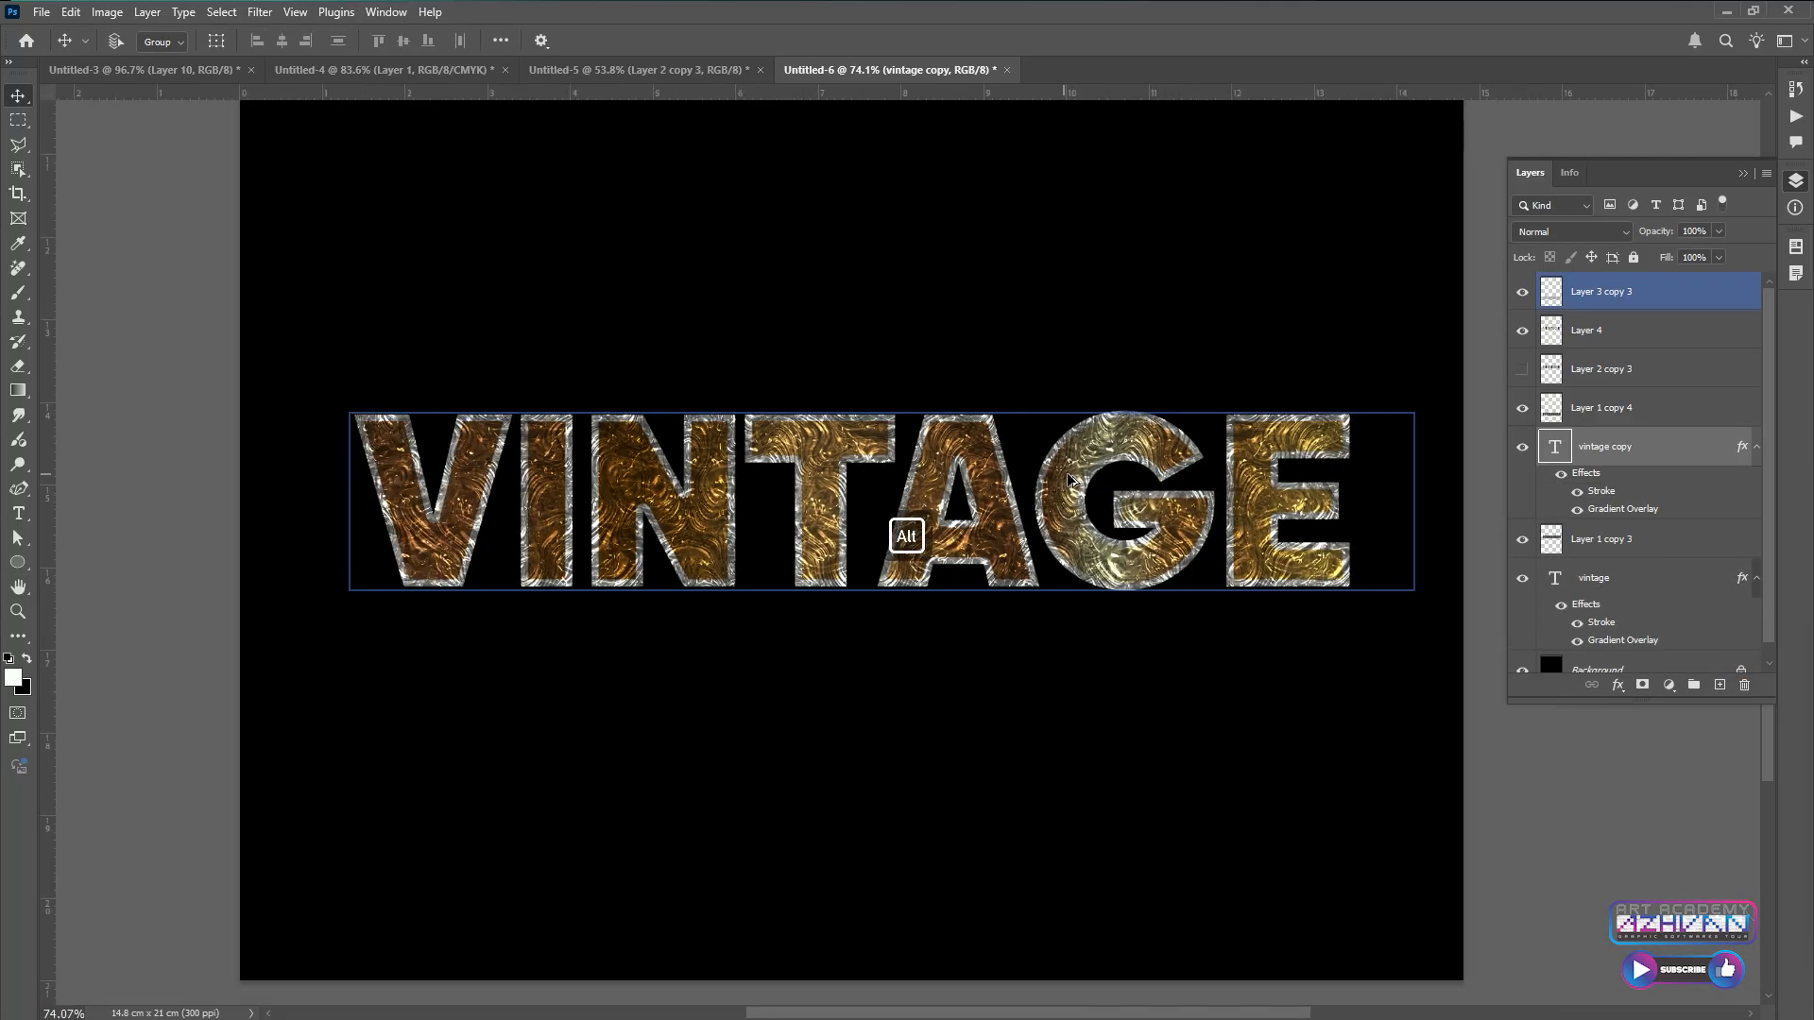
# Load the vintage copy text's outline as a selection and contract the selection
pyautogui.scroll(1, 1074, 482)
pyautogui.keyDown('ctrl'); pyautogui.click(1554, 447); pyautogui.keyUp('ctrl')
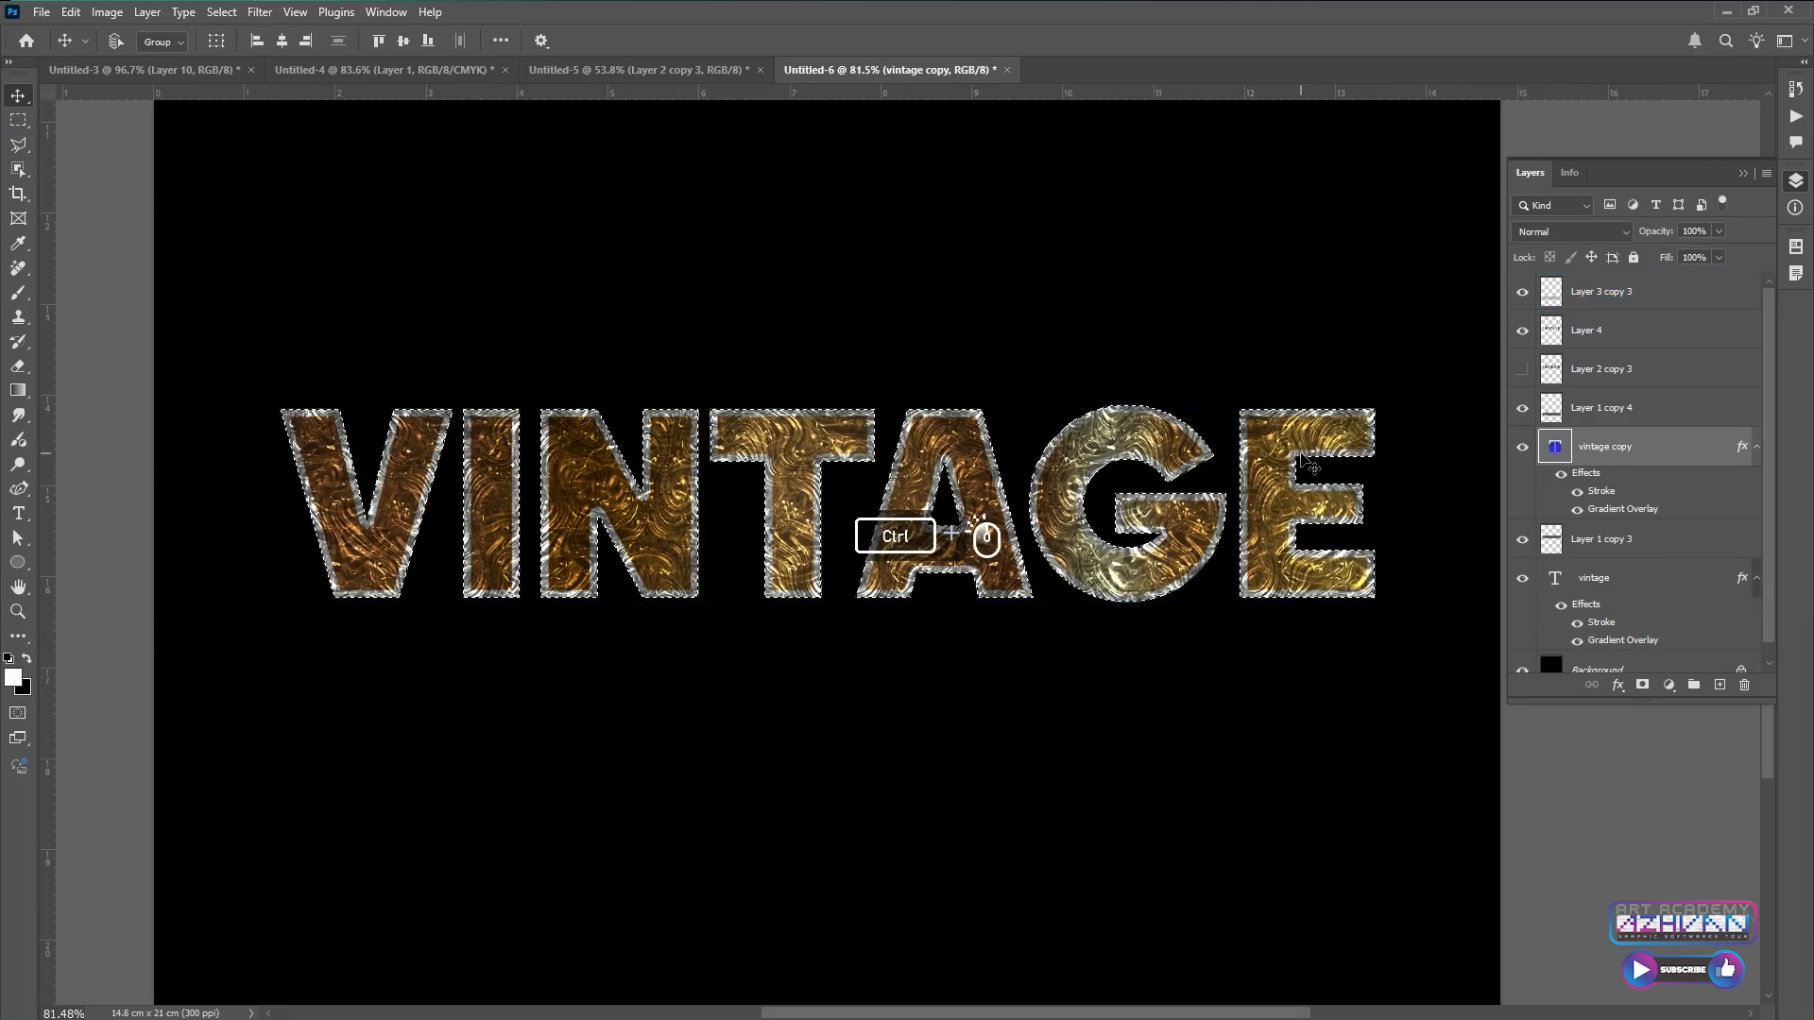
pyautogui.keyDown('ctrl'); pyautogui.click(1266, 462); pyautogui.keyUp('ctrl')
pyautogui.click(221, 12)
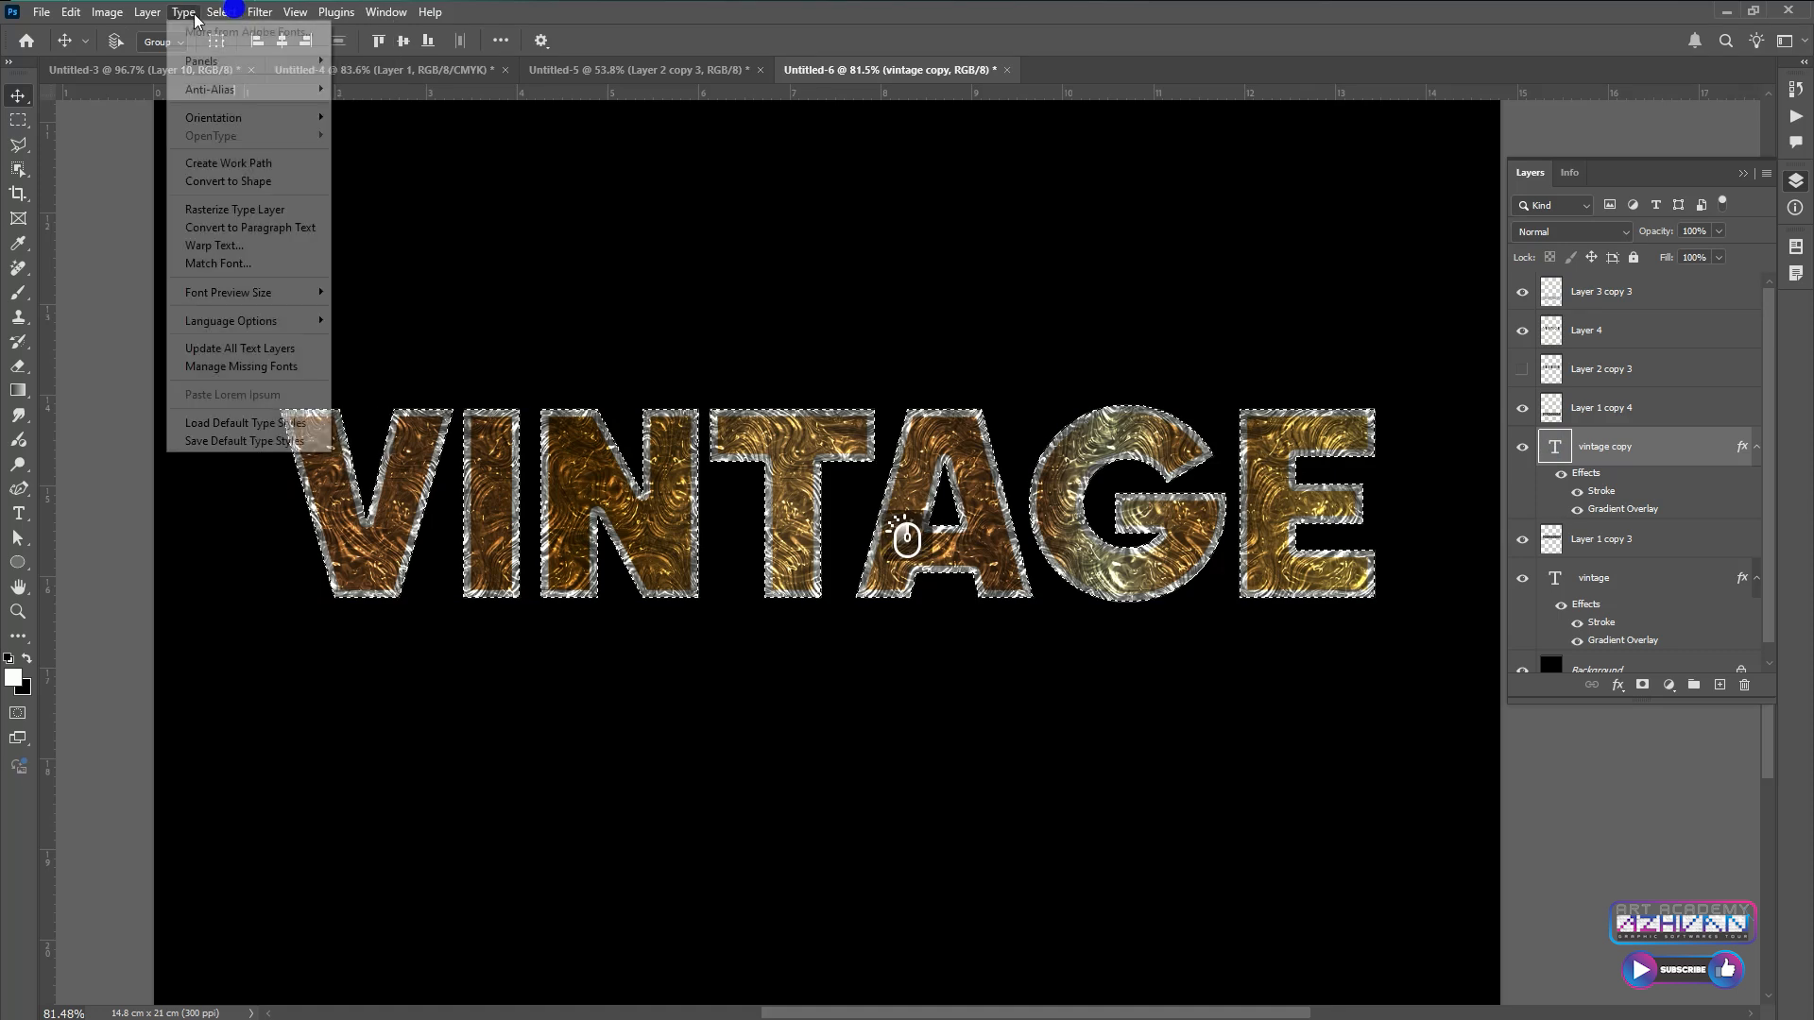
pyautogui.click(275, 295)
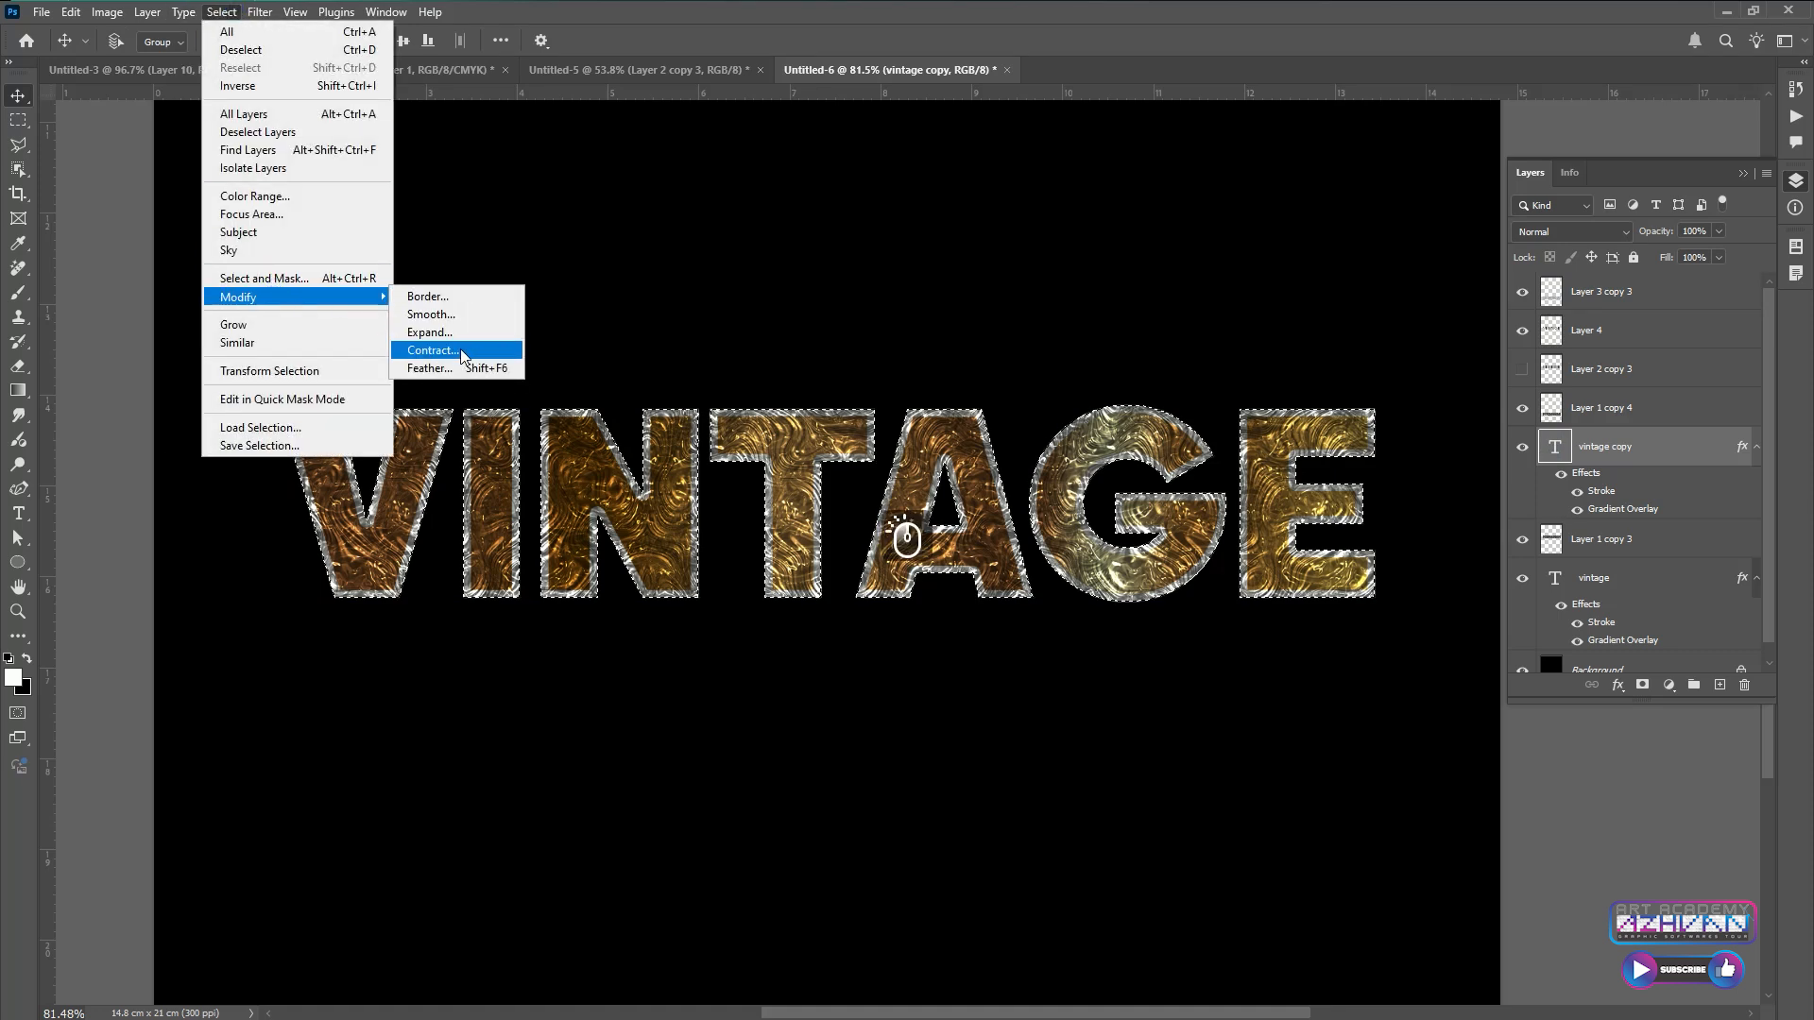
pyautogui.click(462, 356)
# Copy the selected area of the foil strip to a new layer and hide the full foil strip
pyautogui.rightClick(673, 530)
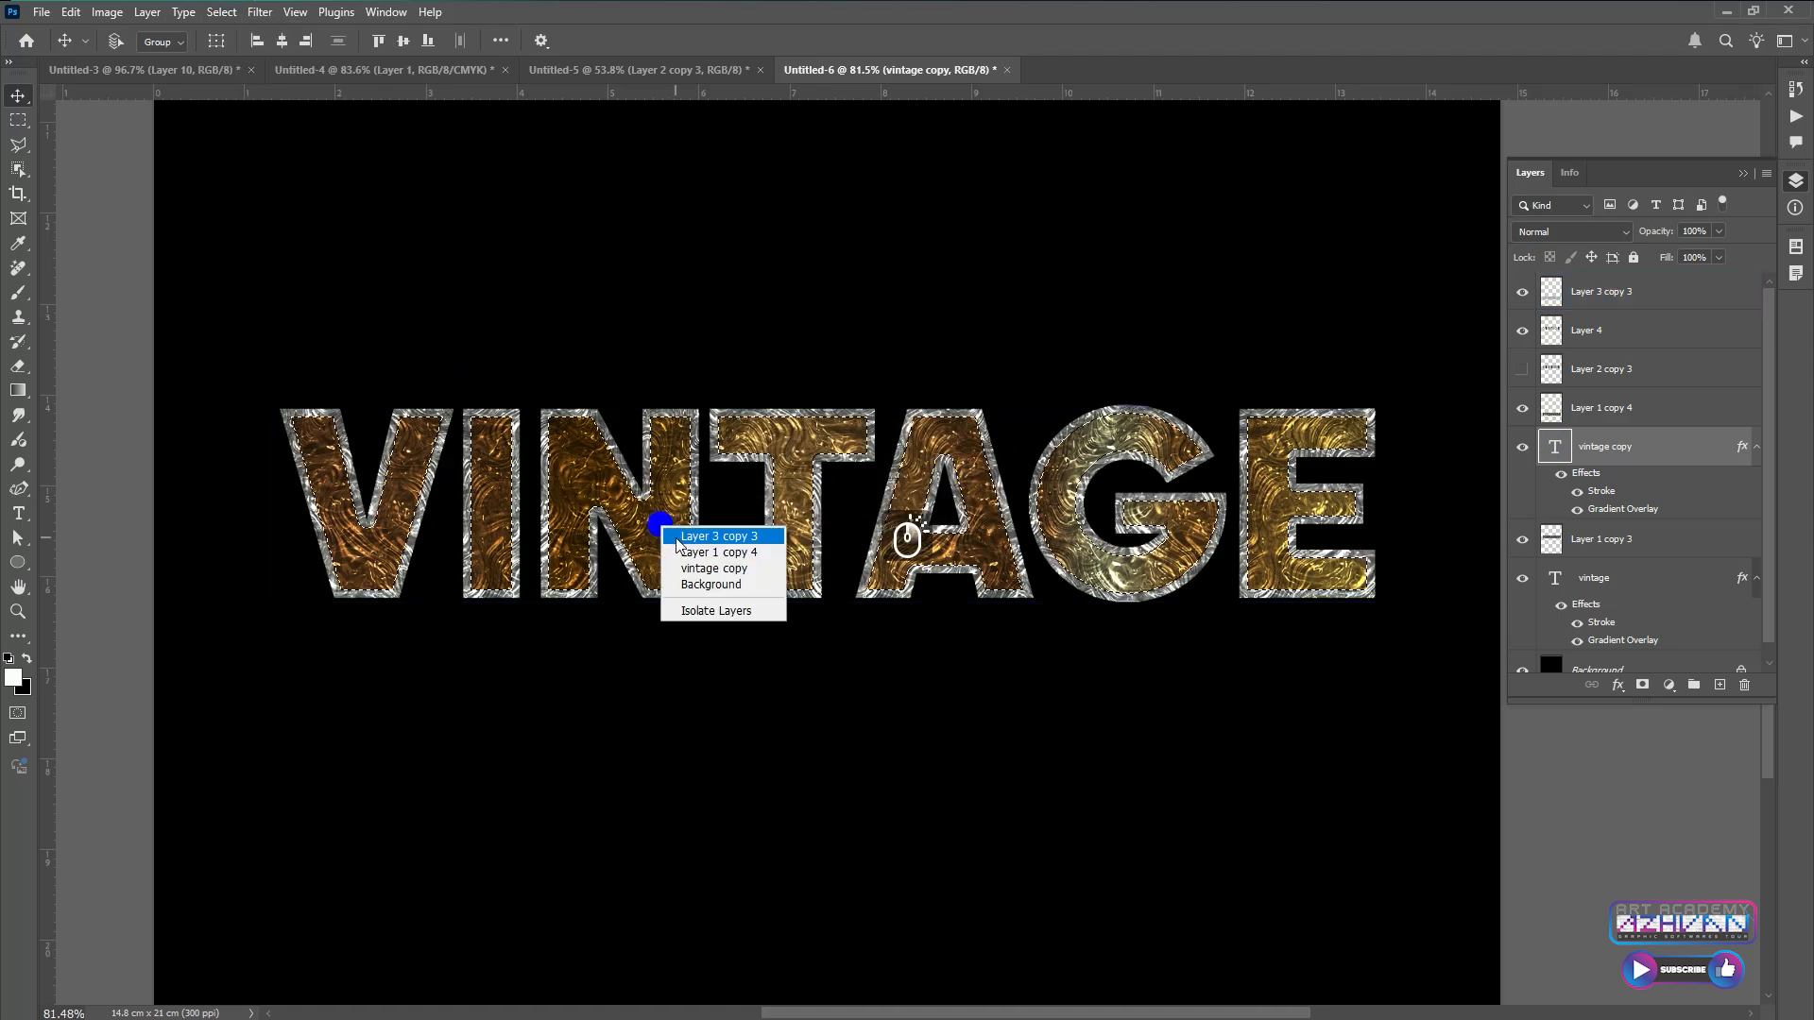
pyautogui.click(699, 533)
pyautogui.hotkey('ctrl', 'j')
pyautogui.click(1524, 332)
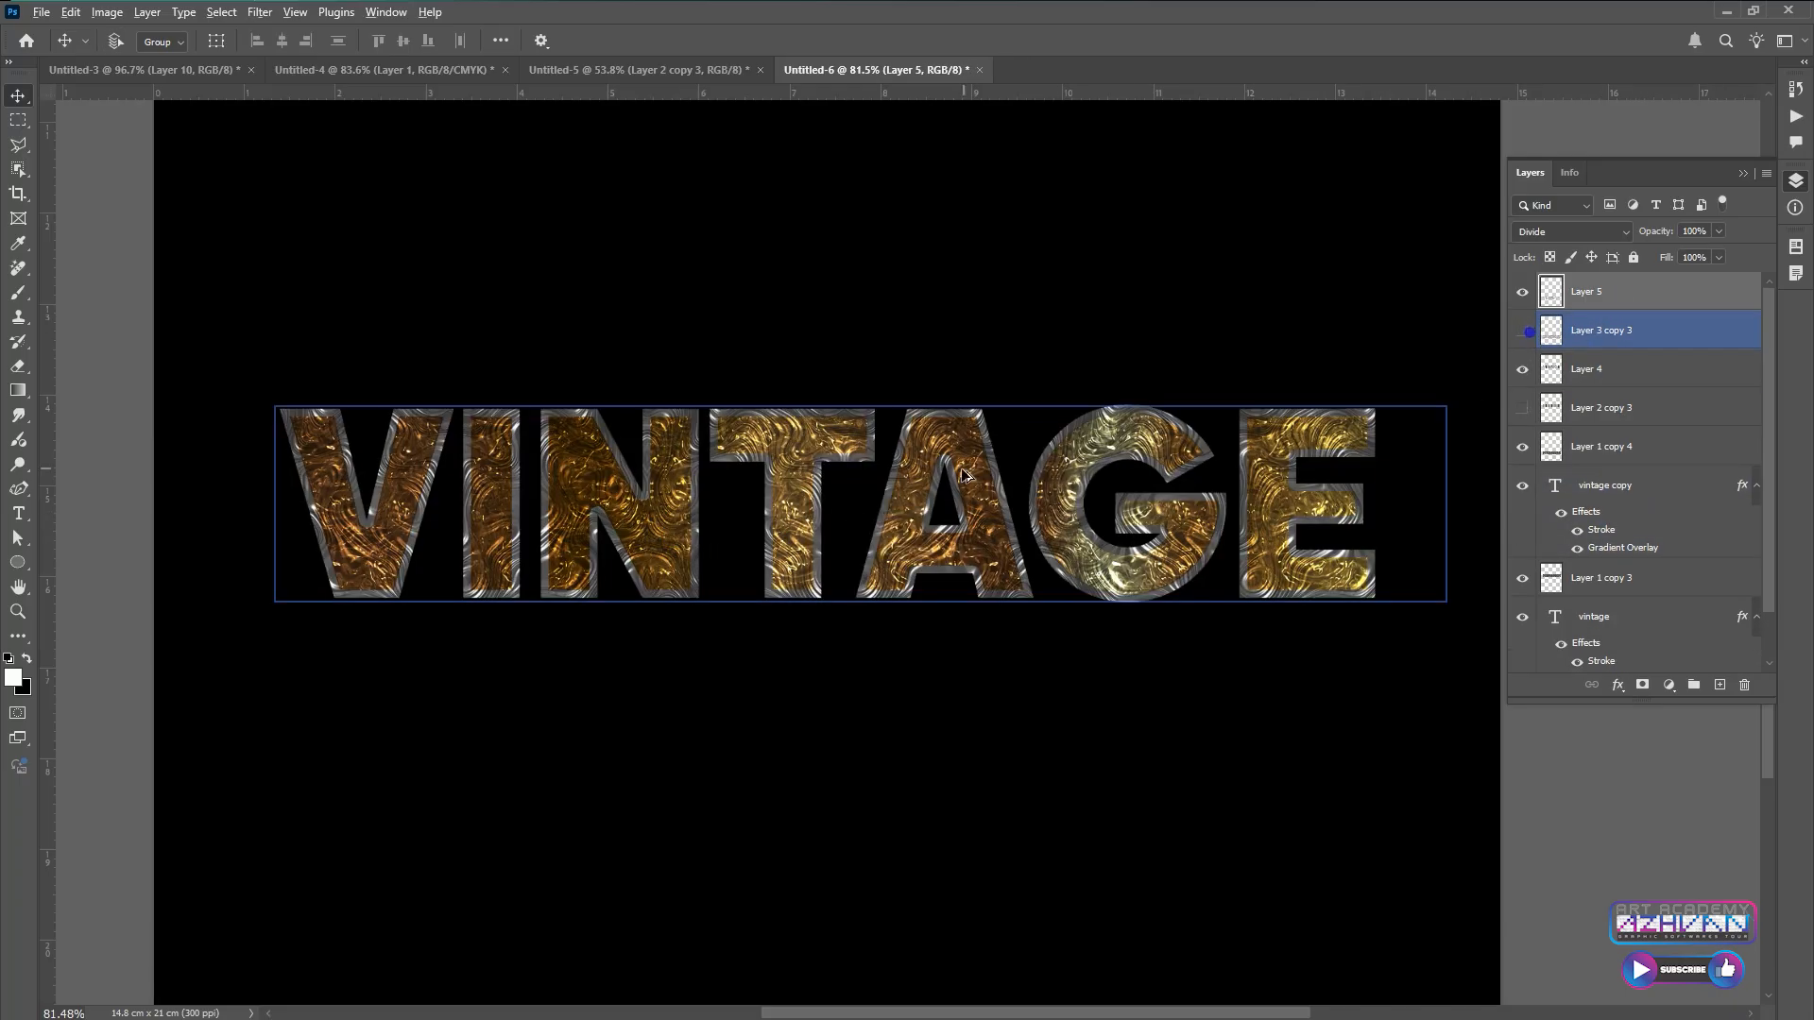
pyautogui.keyDown('alt'); pyautogui.scroll(-5, 984, 417); pyautogui.keyUp('alt')
pyautogui.keyDown('alt'); pyautogui.scroll(3, 1046, 189); pyautogui.keyUp('alt')
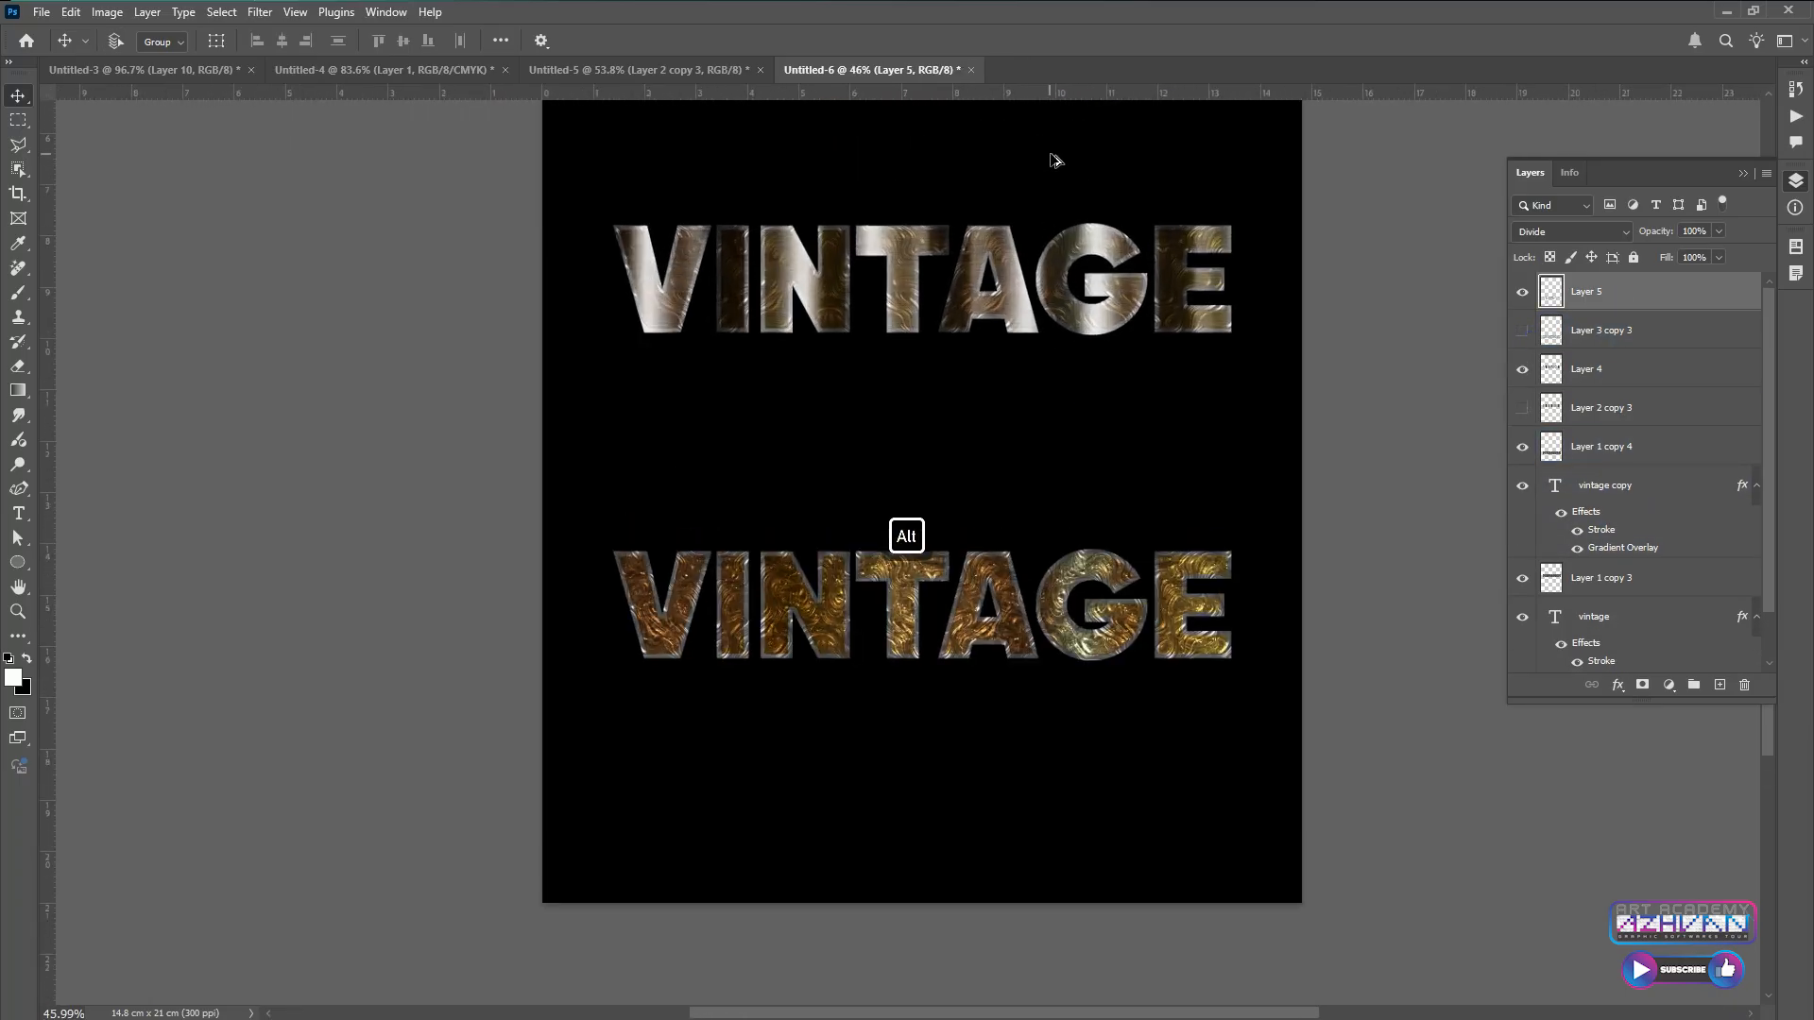